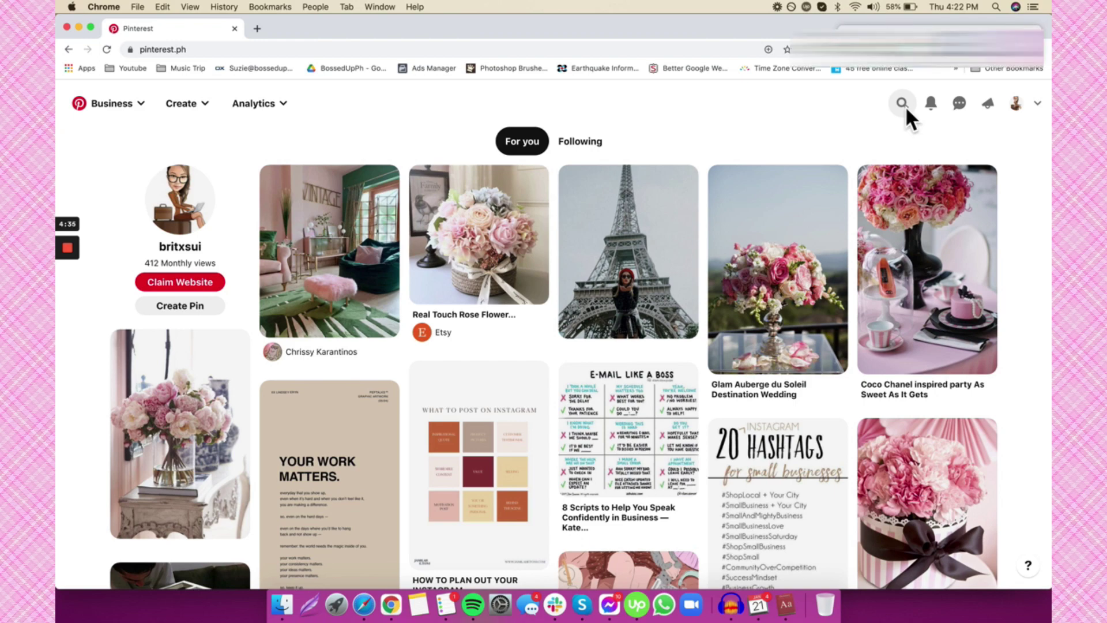
Step: Search for "30 days of content" and show the results for All Pins
{"action": "left_click", "coordinate": [904, 106]}
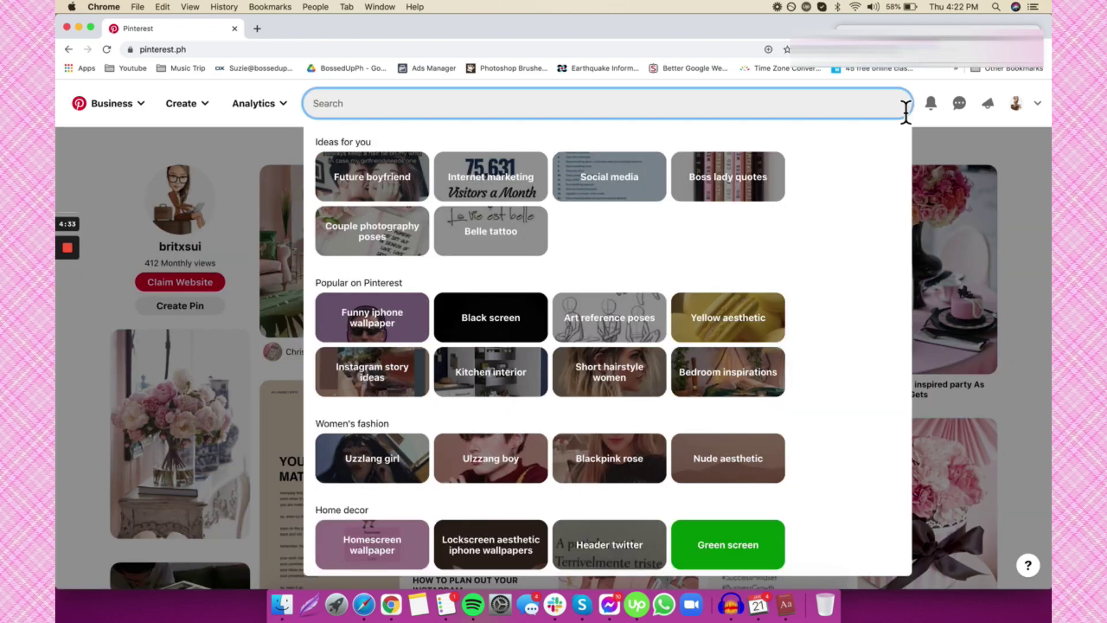
{"action": "type", "text": "30 days of content"}
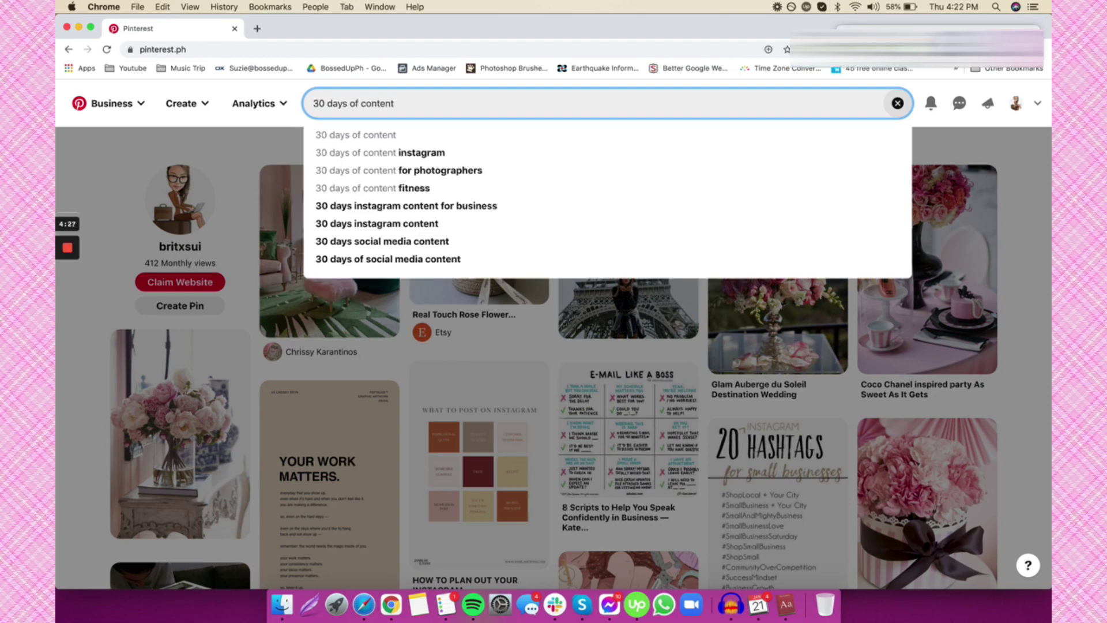
{"action": "key", "text": "Return"}
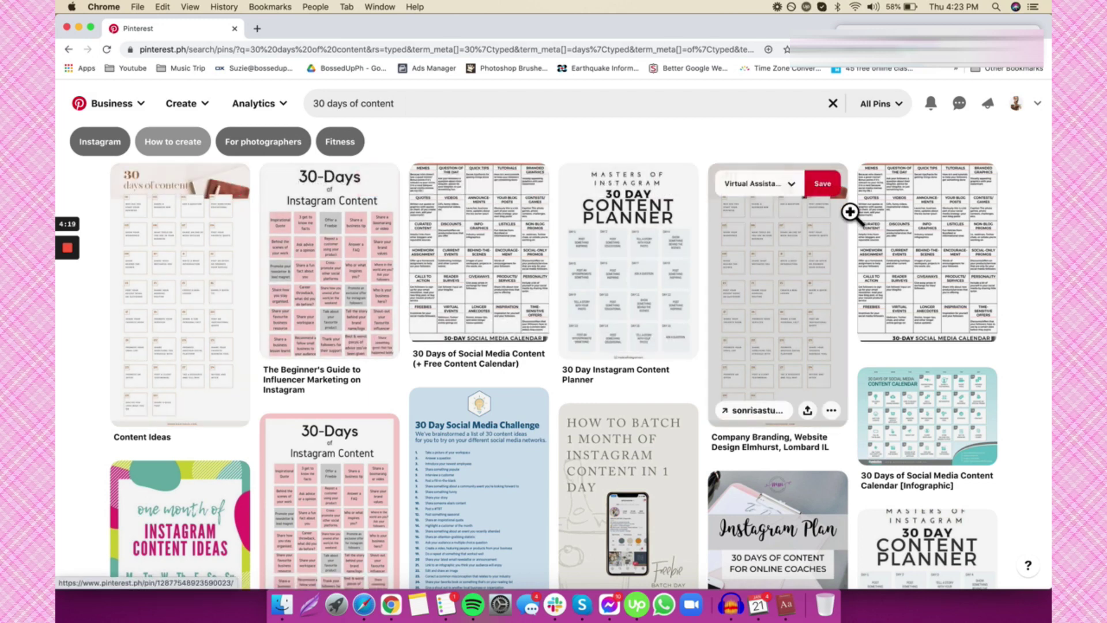
{"action": "left_click", "coordinate": [906, 115]}
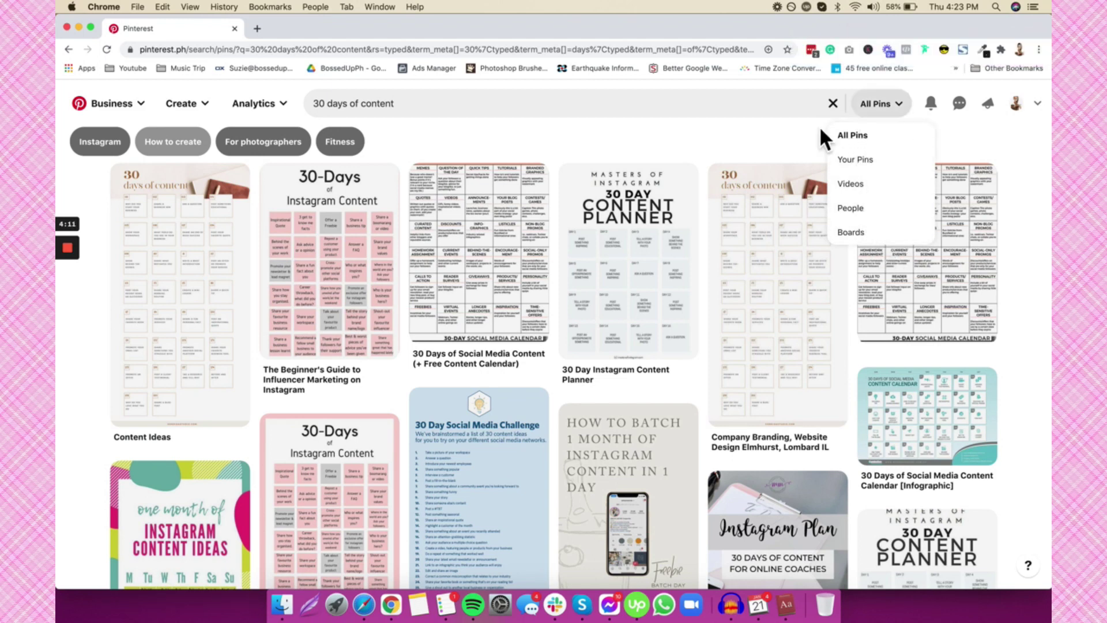
{"action": "left_click", "coordinate": [877, 142]}
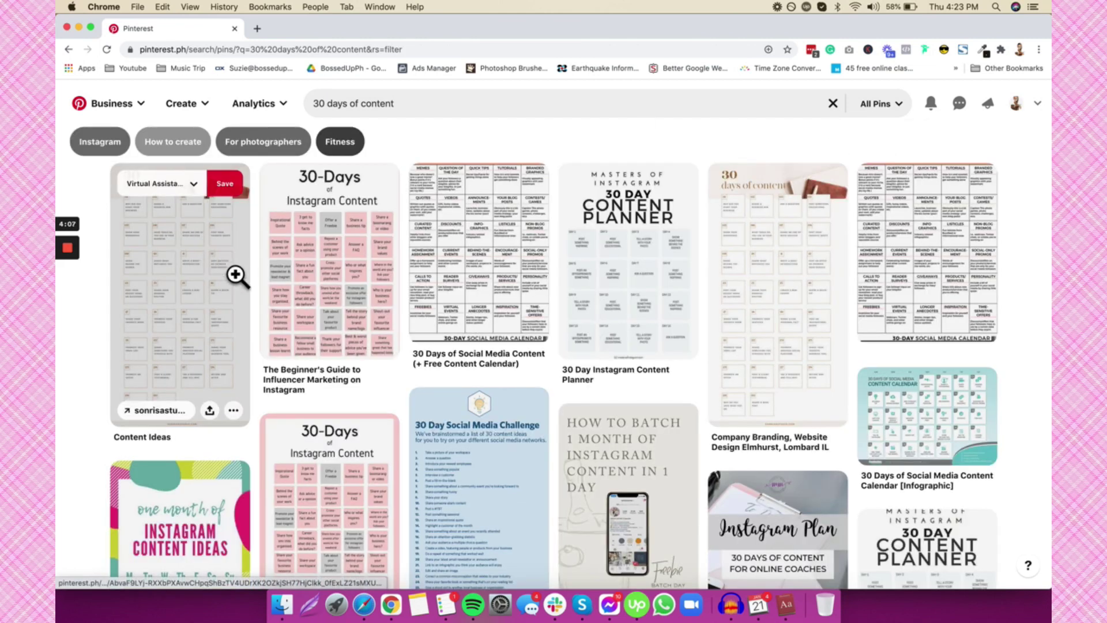
Step: Open the Content Ideas, Beginner's Guide to Influencer Marketing on Instagram and 30 Days of Social Media Content pins in separate browser tabs
{"action": "right_click", "coordinate": [206, 283]}
{"action": "left_click", "coordinate": [216, 285]}
{"action": "right_click", "coordinate": [483, 279]}
{"action": "left_click", "coordinate": [495, 285]}
{"action": "right_click", "coordinate": [639, 311]}
{"action": "left_click", "coordinate": [649, 318]}
{"action": "scroll", "coordinate": [648, 319], "scroll_direction": "down", "scroll_amount": 1}
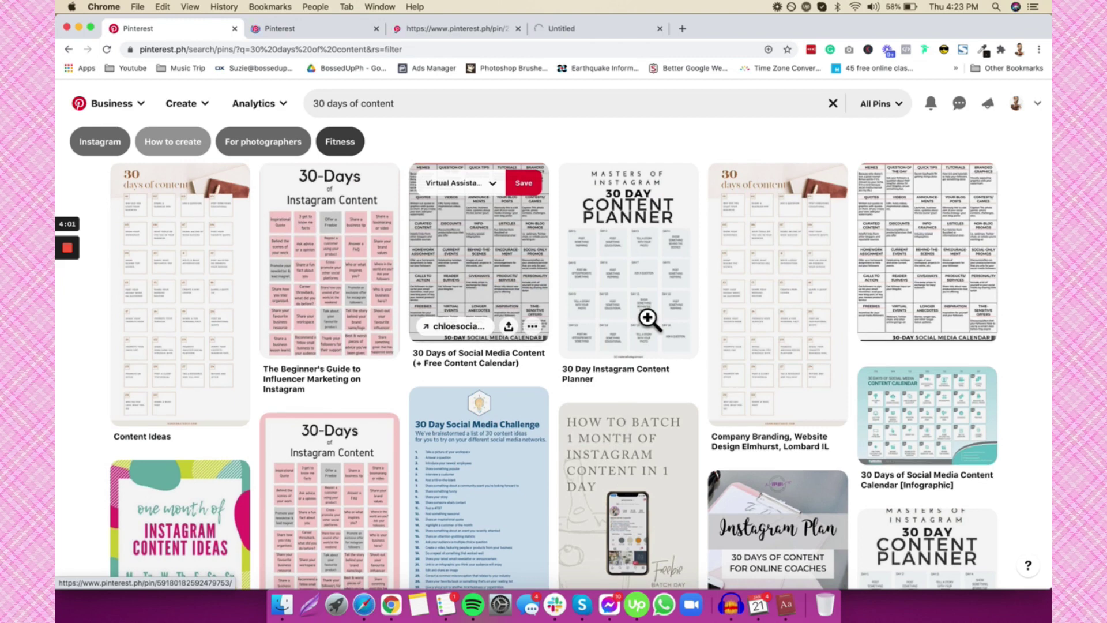
{"action": "scroll", "coordinate": [649, 318], "scroll_direction": "up", "scroll_amount": 2}
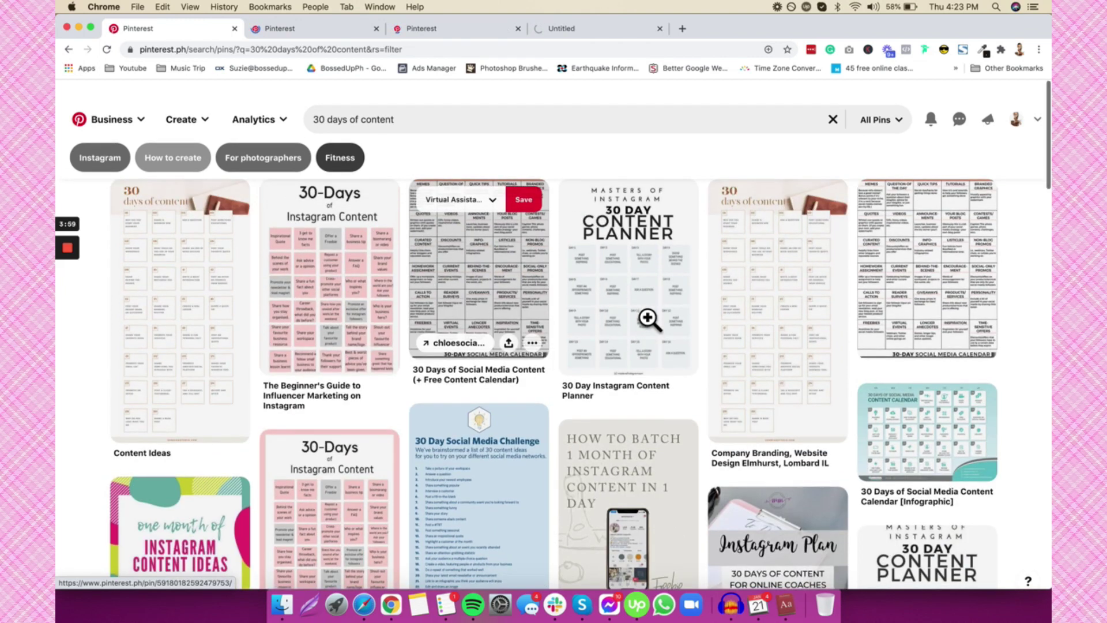
{"action": "scroll", "coordinate": [649, 319], "scroll_direction": "down", "scroll_amount": 1}
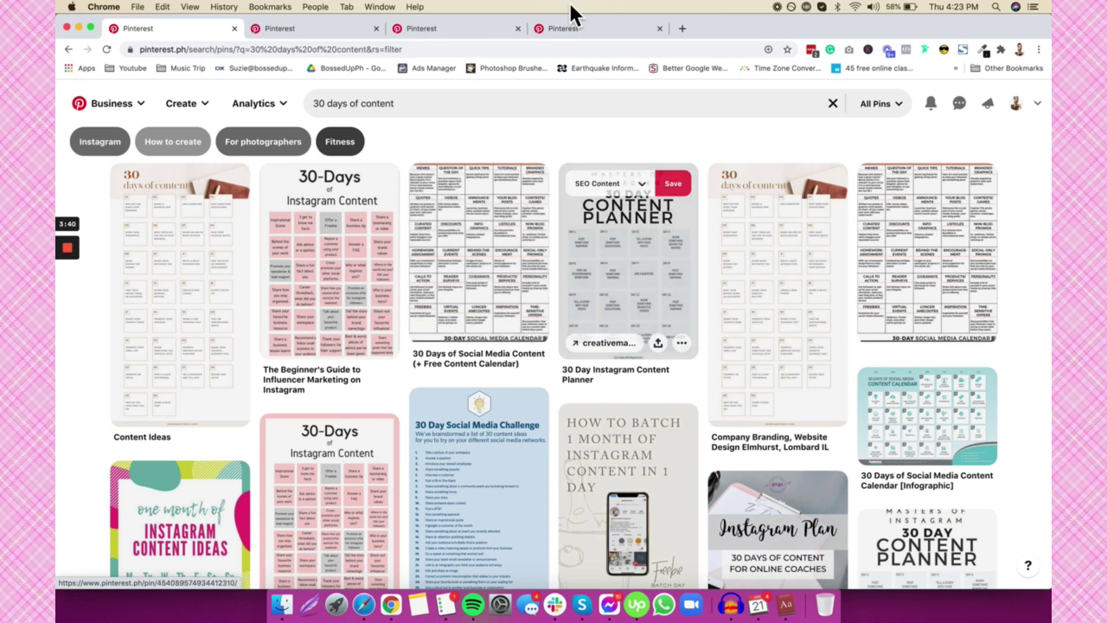
Step: Examine and compare the content ideas in the three opened 30-day content pins
{"action": "left_click", "coordinate": [347, 30]}
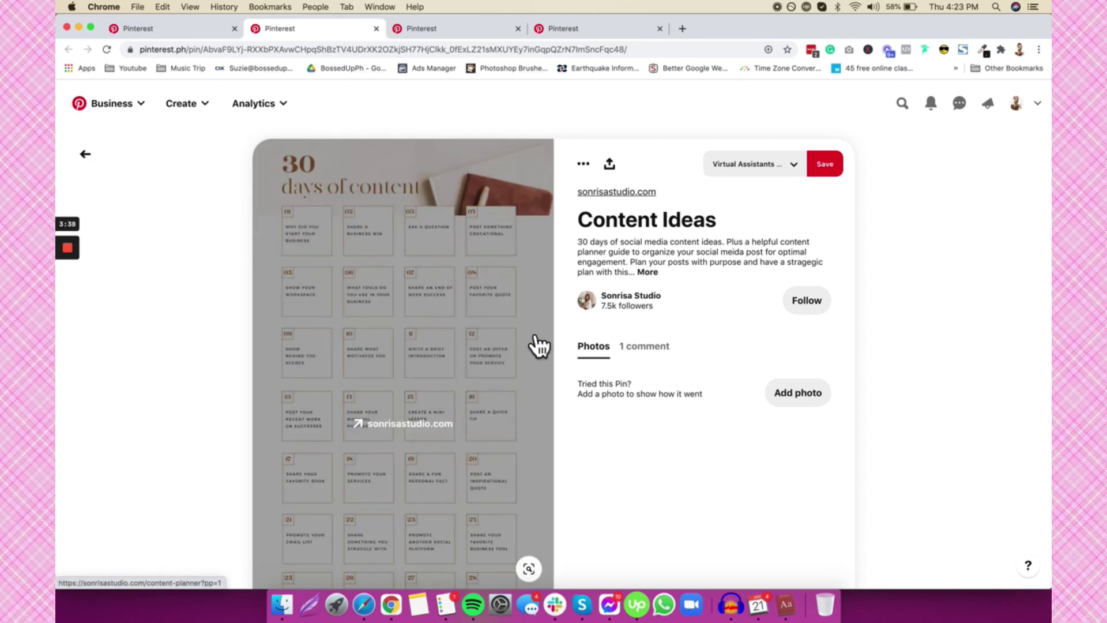
{"action": "scroll", "coordinate": [739, 462], "scroll_direction": "down", "scroll_amount": 2}
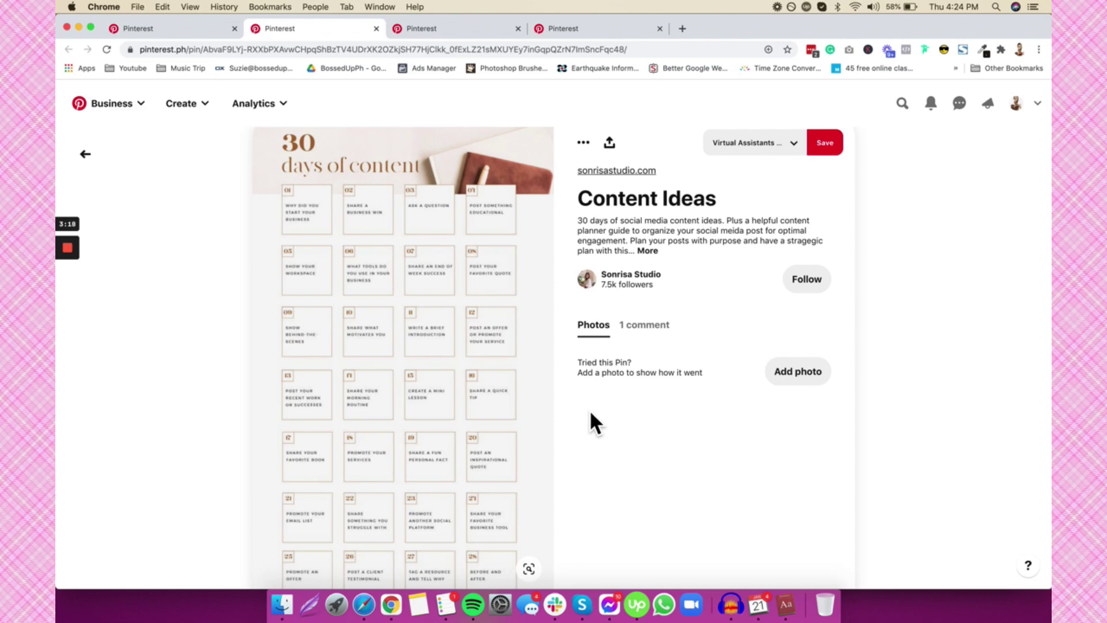
{"action": "left_click", "coordinate": [486, 29]}
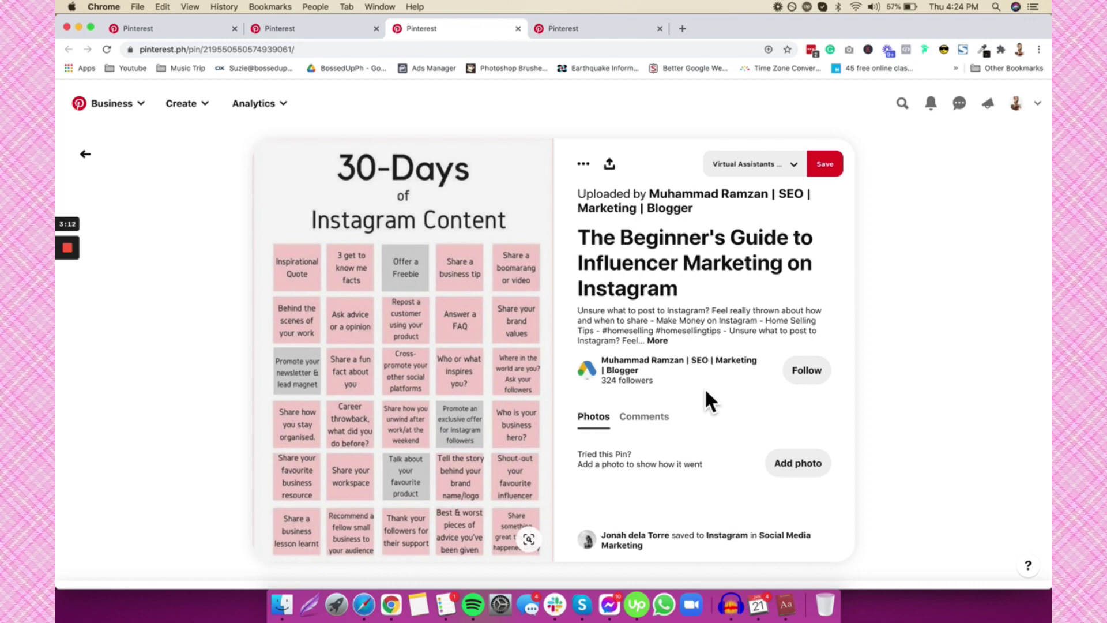
{"action": "left_click", "coordinate": [631, 30]}
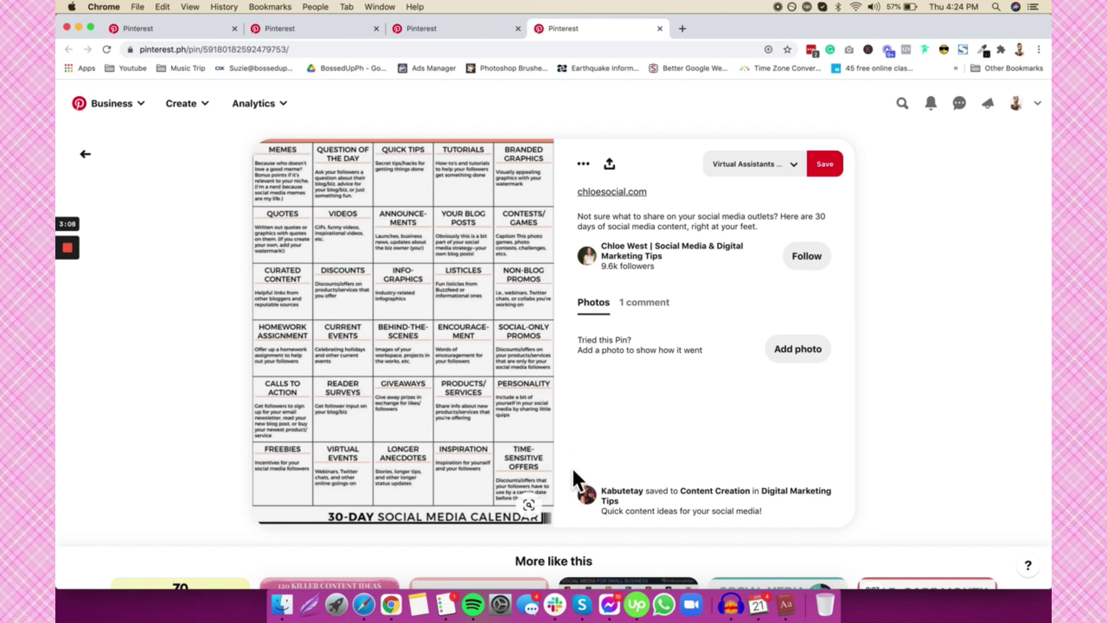
{"action": "left_click", "coordinate": [462, 30]}
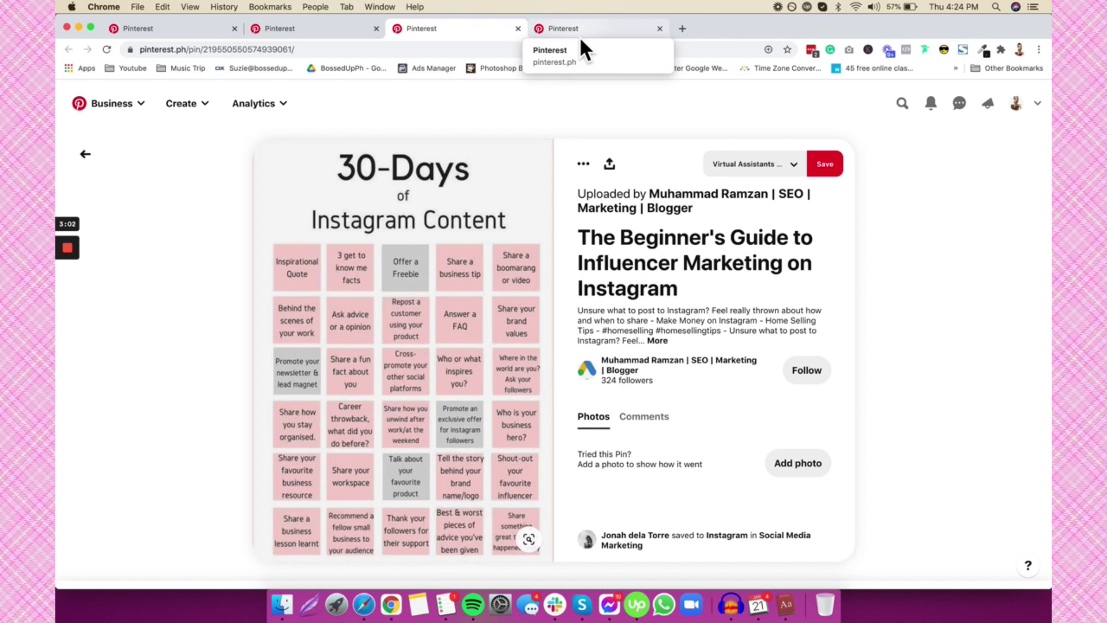
{"action": "left_click", "coordinate": [325, 29]}
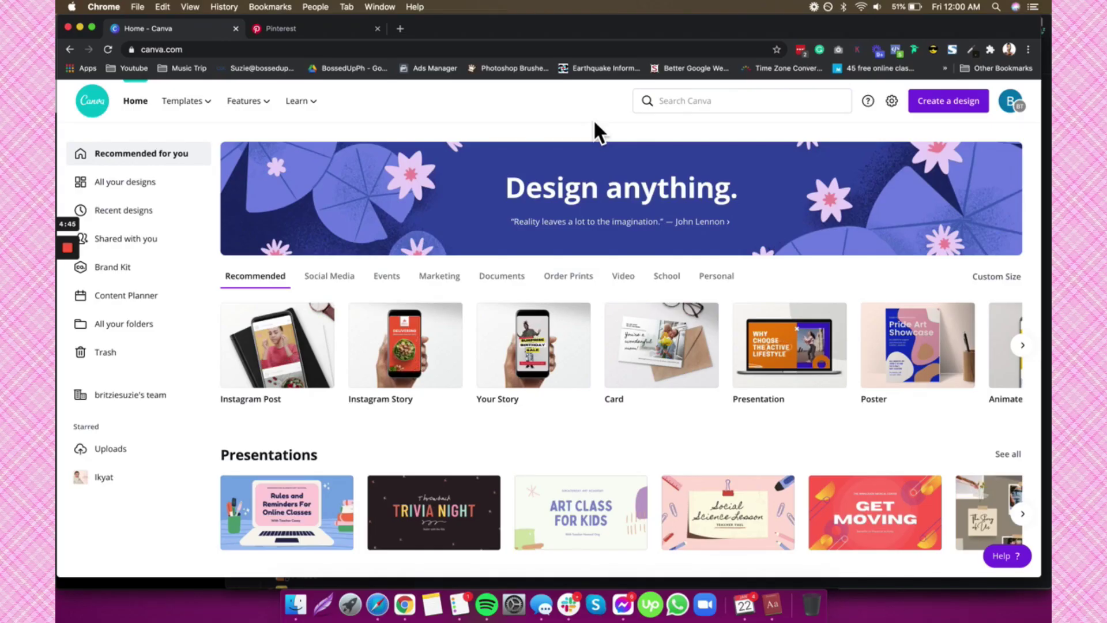
Step: Switch to Pinterest and open the Content Ideas pin to read its 30 days of content prompts
{"action": "left_click", "coordinate": [304, 34]}
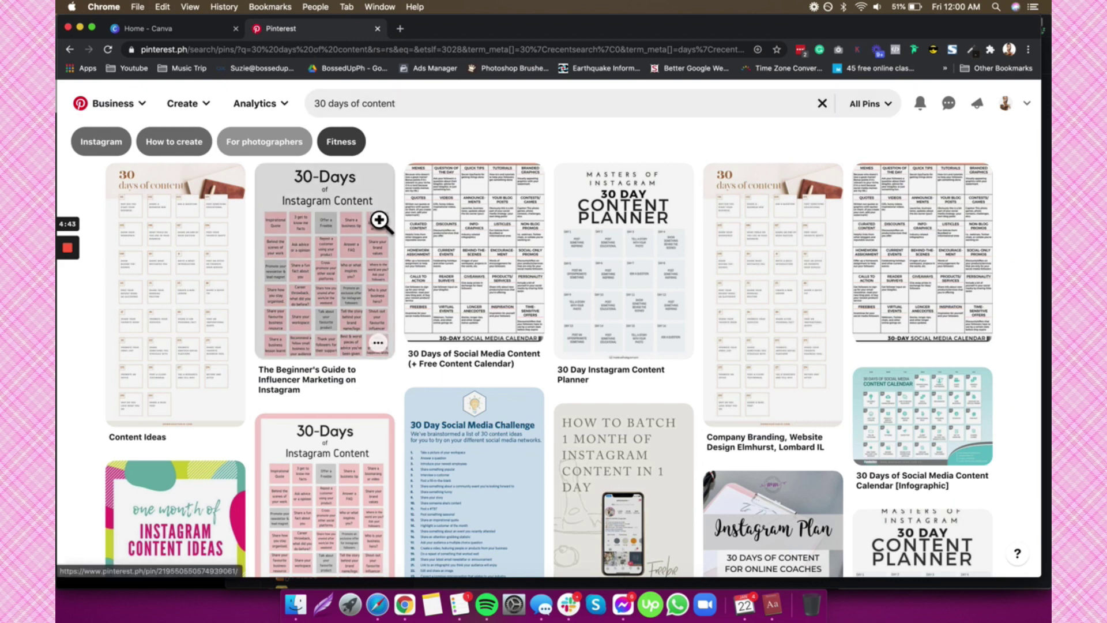
{"action": "left_click", "coordinate": [215, 258]}
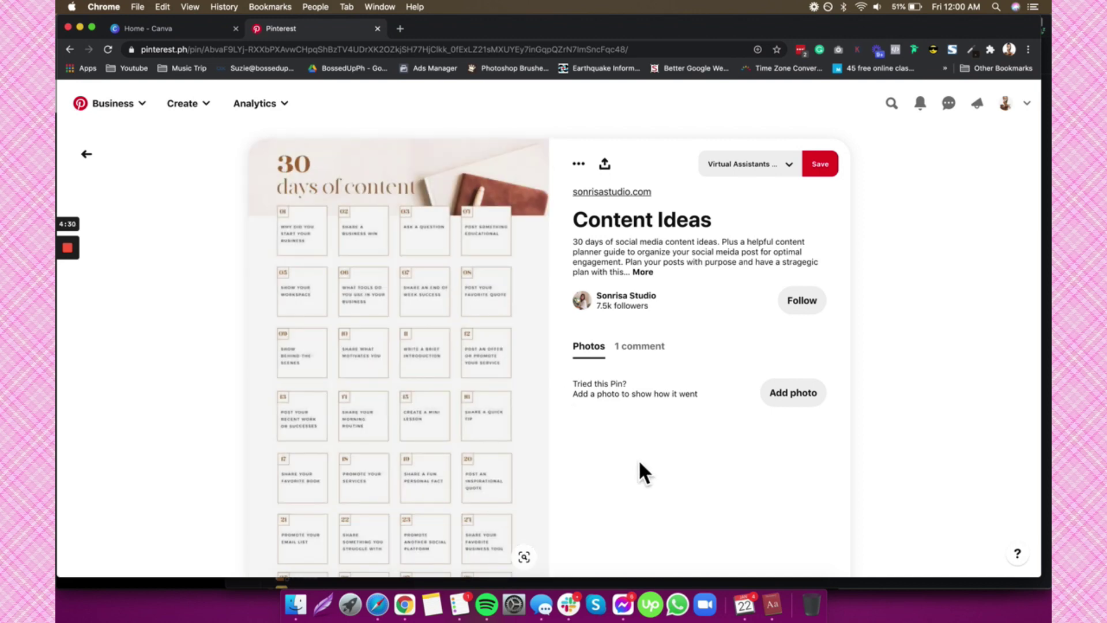
{"action": "scroll", "coordinate": [639, 463], "scroll_direction": "down", "scroll_amount": 3}
{"action": "scroll", "coordinate": [640, 462], "scroll_direction": "up", "scroll_amount": 3}
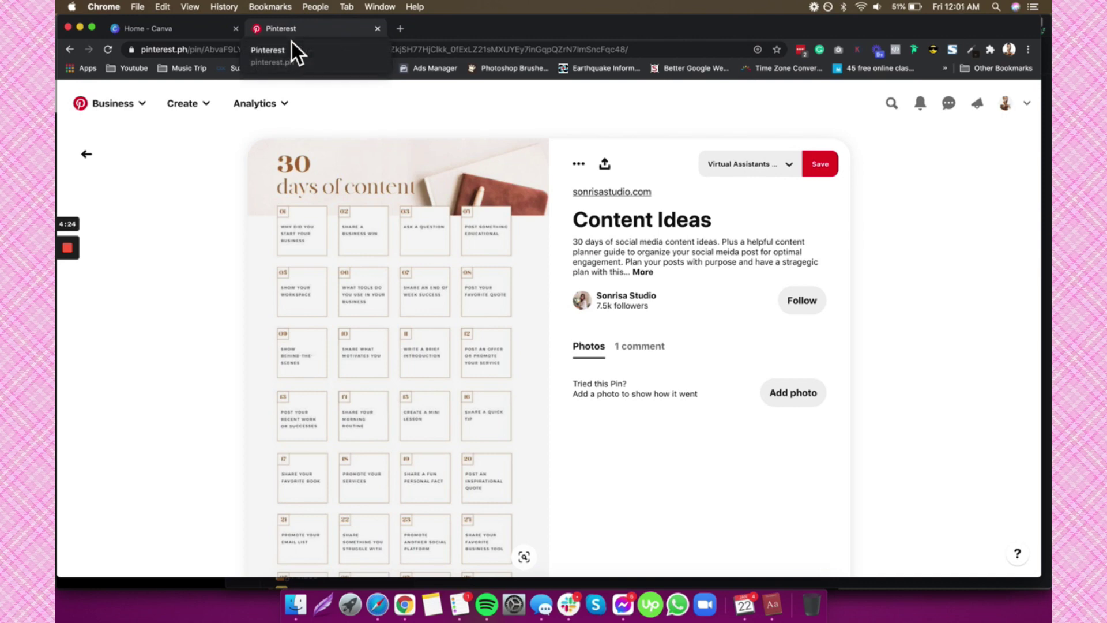
Step: Switch to Canva, search for "presenta" and open the suggested Presentation template collection
{"action": "left_click", "coordinate": [186, 33]}
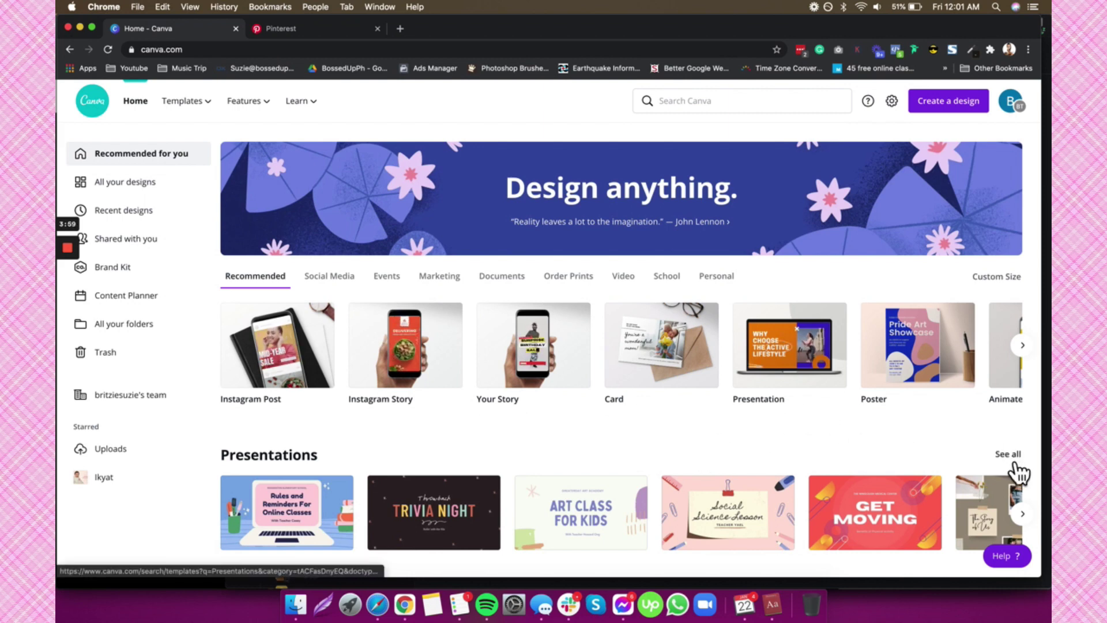
{"action": "scroll", "coordinate": [1018, 473], "scroll_direction": "down", "scroll_amount": 1}
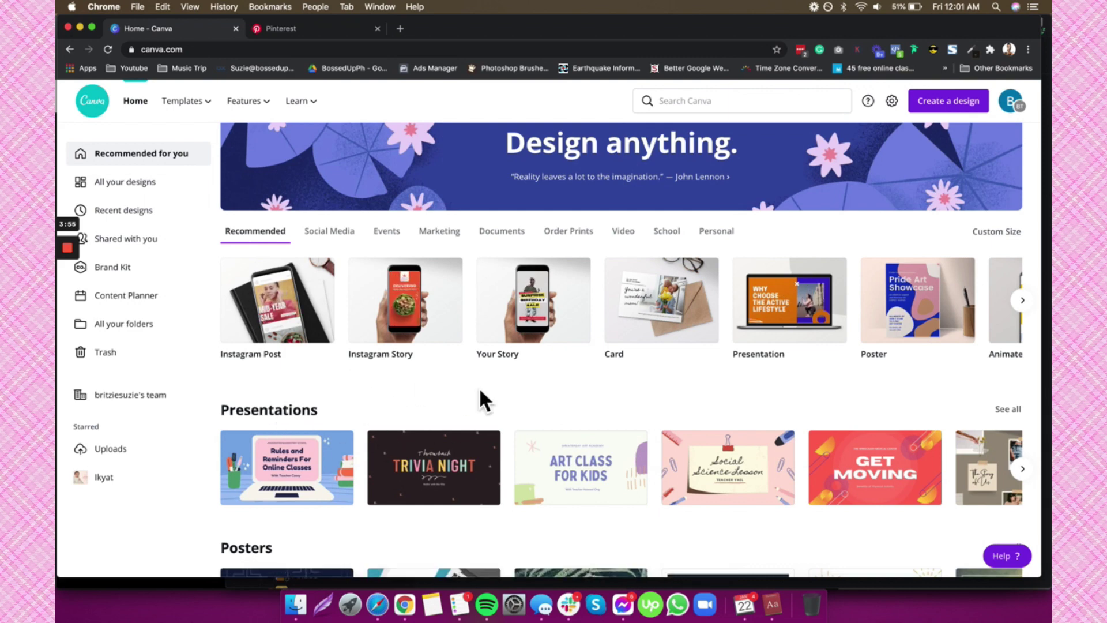
{"action": "left_click", "coordinate": [695, 102]}
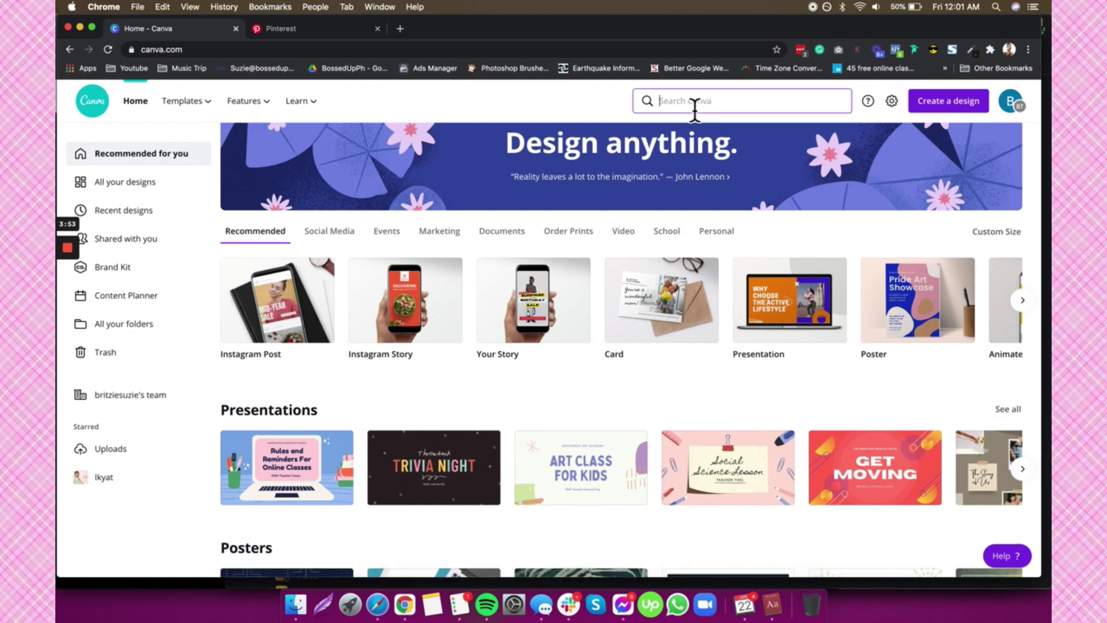
{"action": "type", "text": "presenta"}
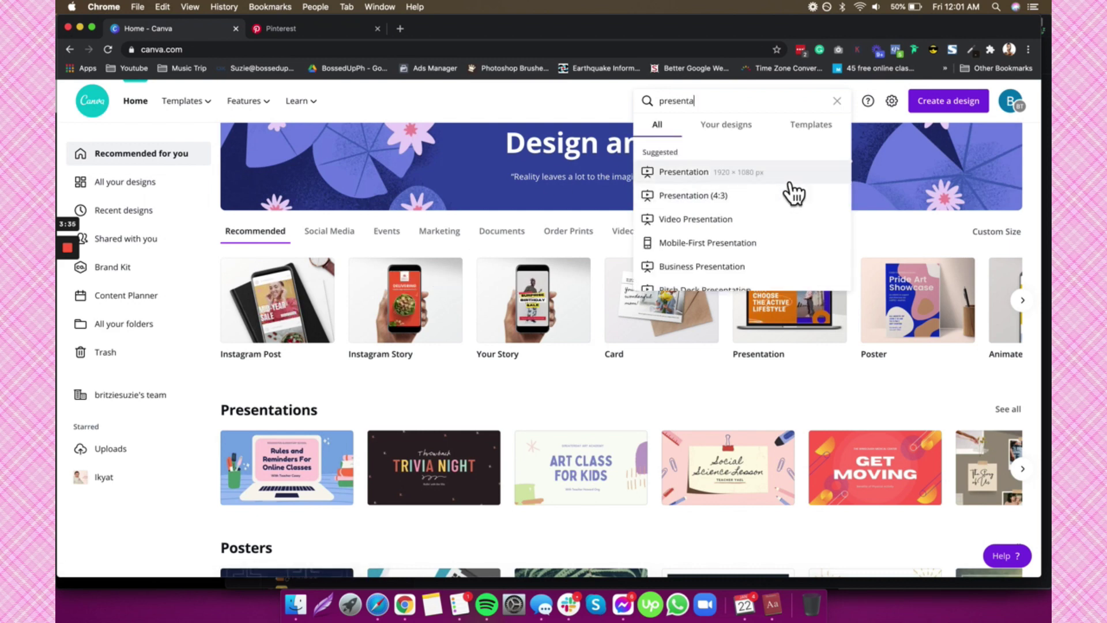
{"action": "left_click", "coordinate": [789, 182]}
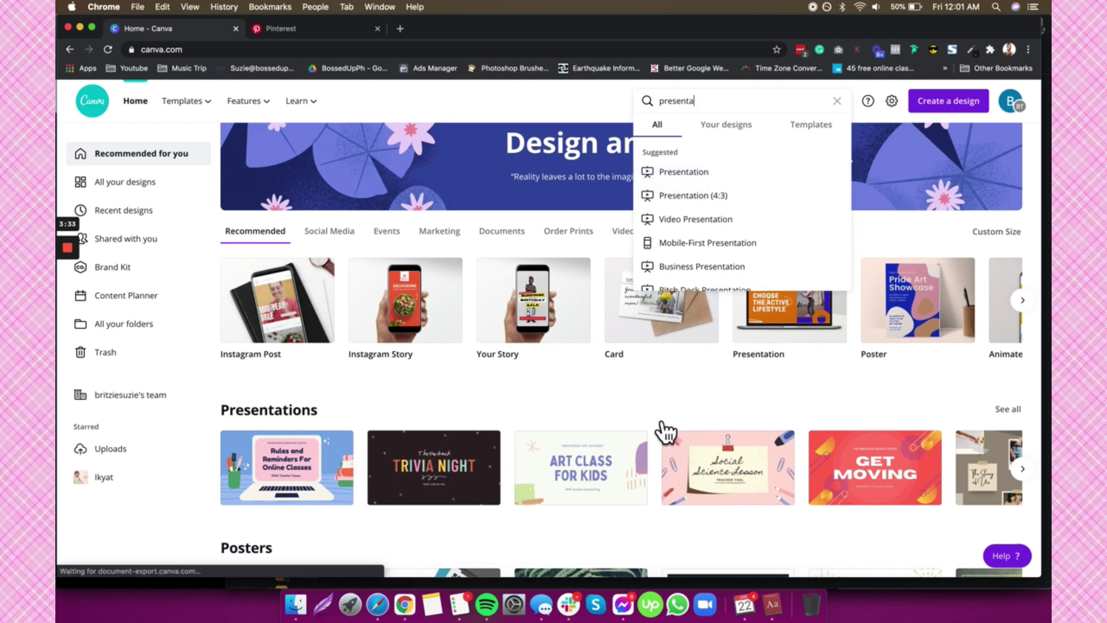
{"action": "left_click", "coordinate": [699, 178]}
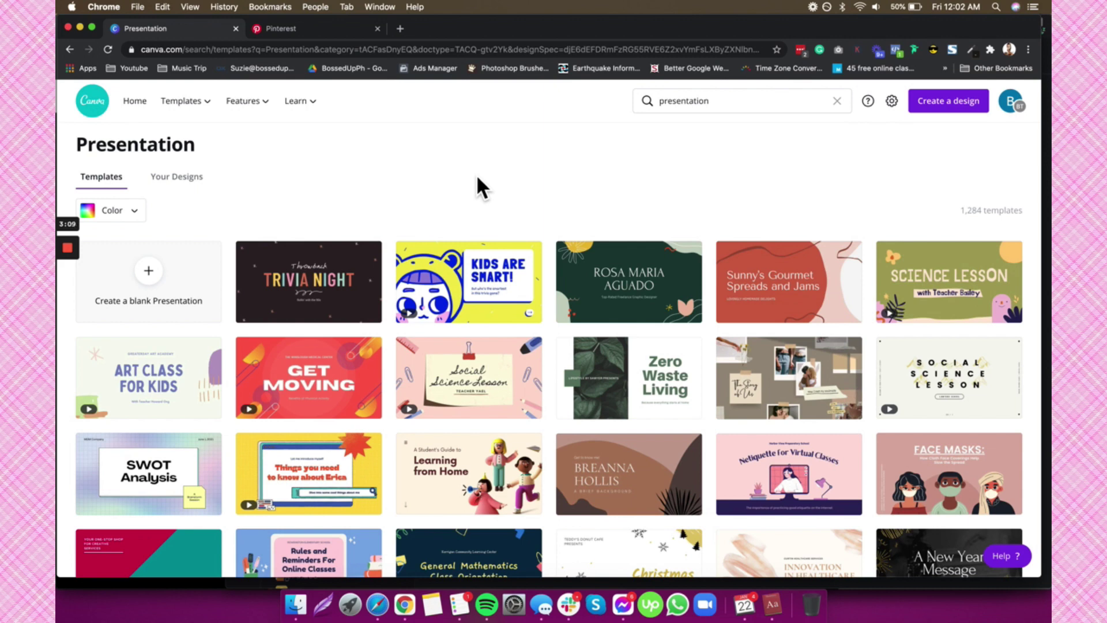
Step: Dismiss the site notification and open the Innovation in Healthcare presentation template in a separate browser tab
{"action": "scroll", "coordinate": [472, 261], "scroll_direction": "down", "scroll_amount": 5}
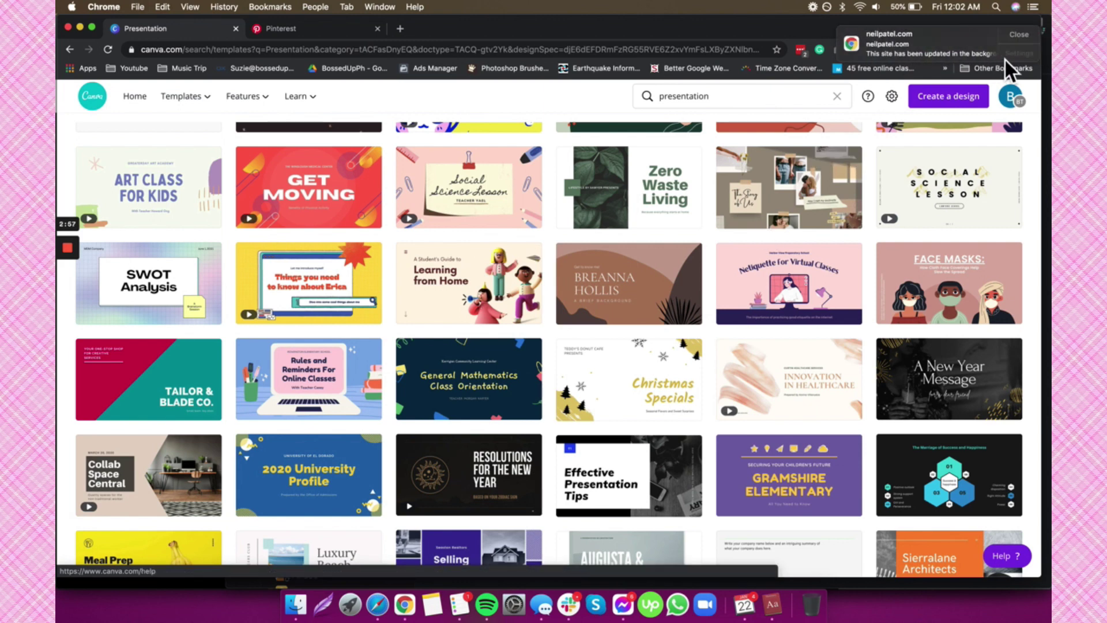
{"action": "left_click", "coordinate": [1024, 40]}
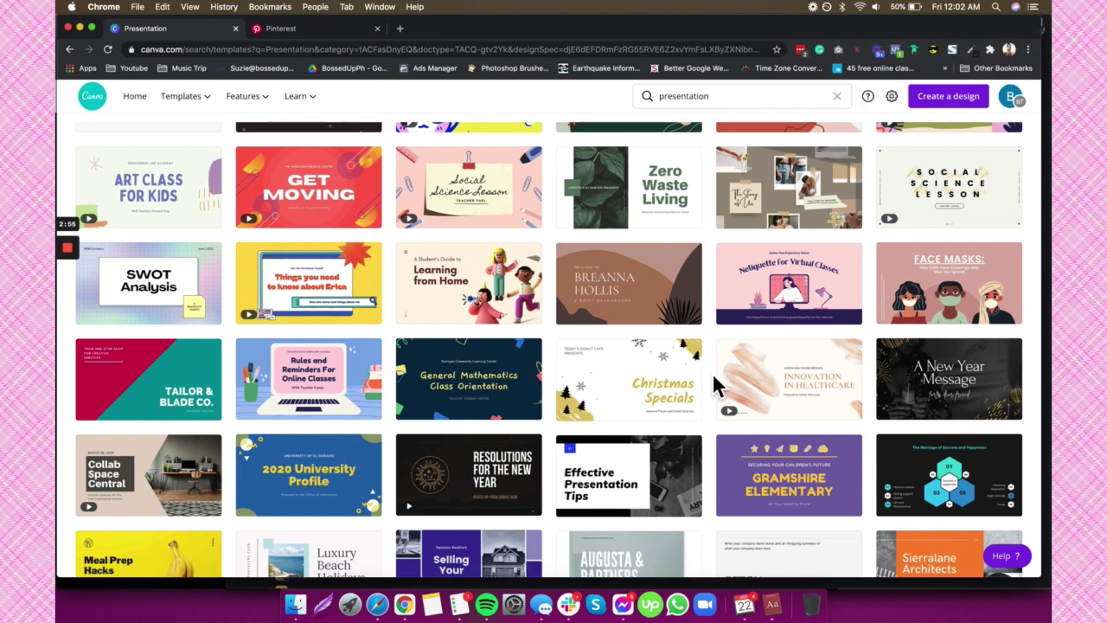
{"action": "right_click", "coordinate": [787, 365]}
{"action": "left_click", "coordinate": [800, 369]}
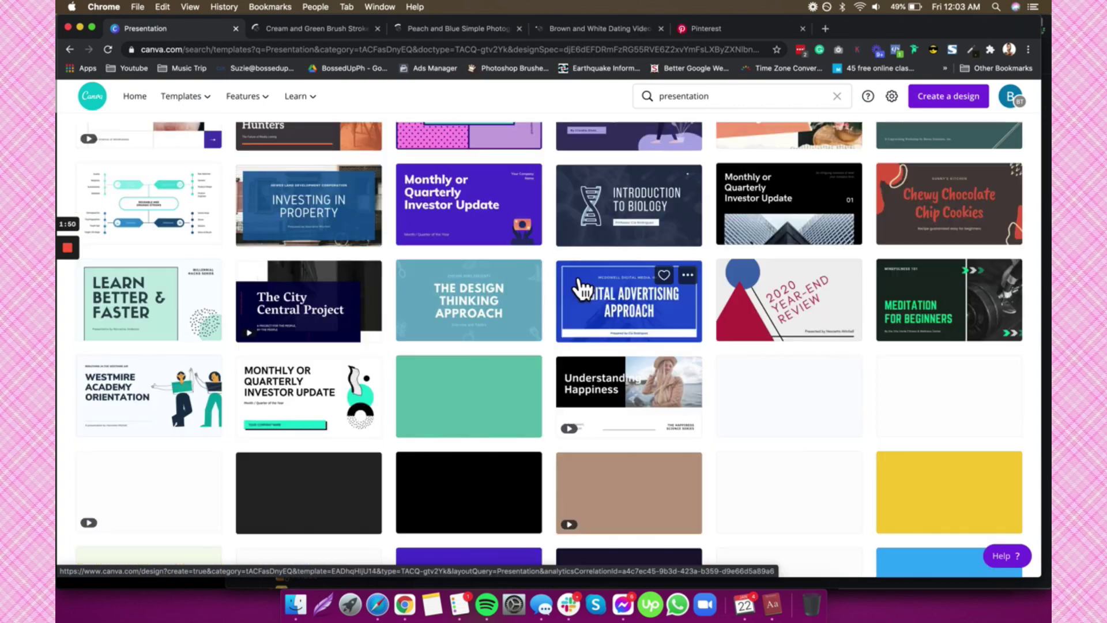
Step: Look through the pages of the Peach and Blue Simple Photography Portfolio presentation template
{"action": "left_click", "coordinate": [352, 29]}
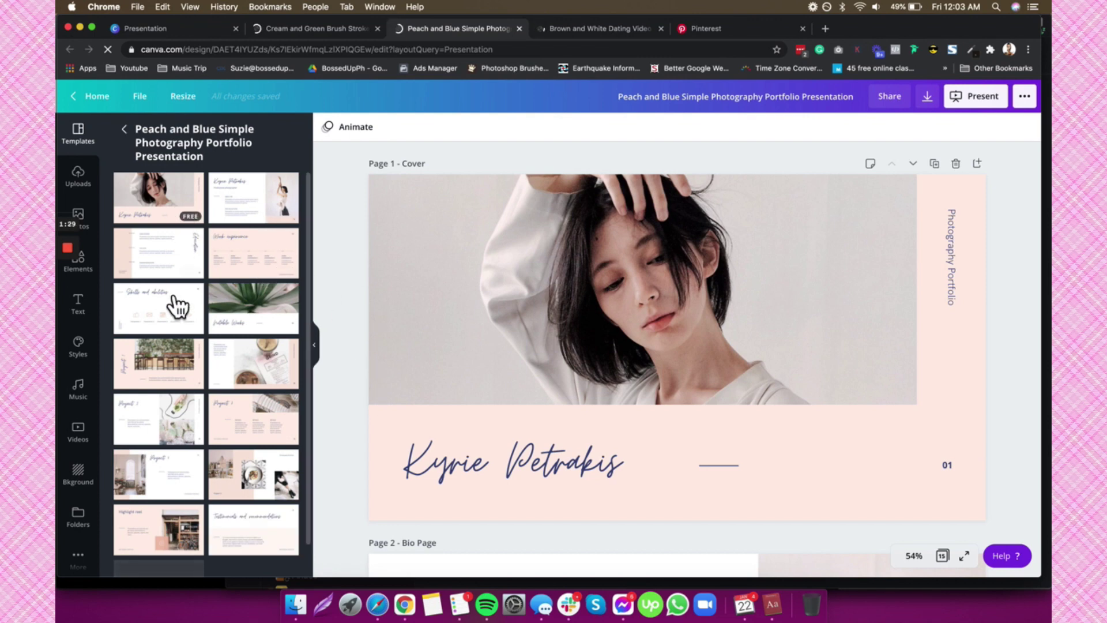
{"action": "scroll", "coordinate": [403, 497], "scroll_direction": "down", "scroll_amount": 20}
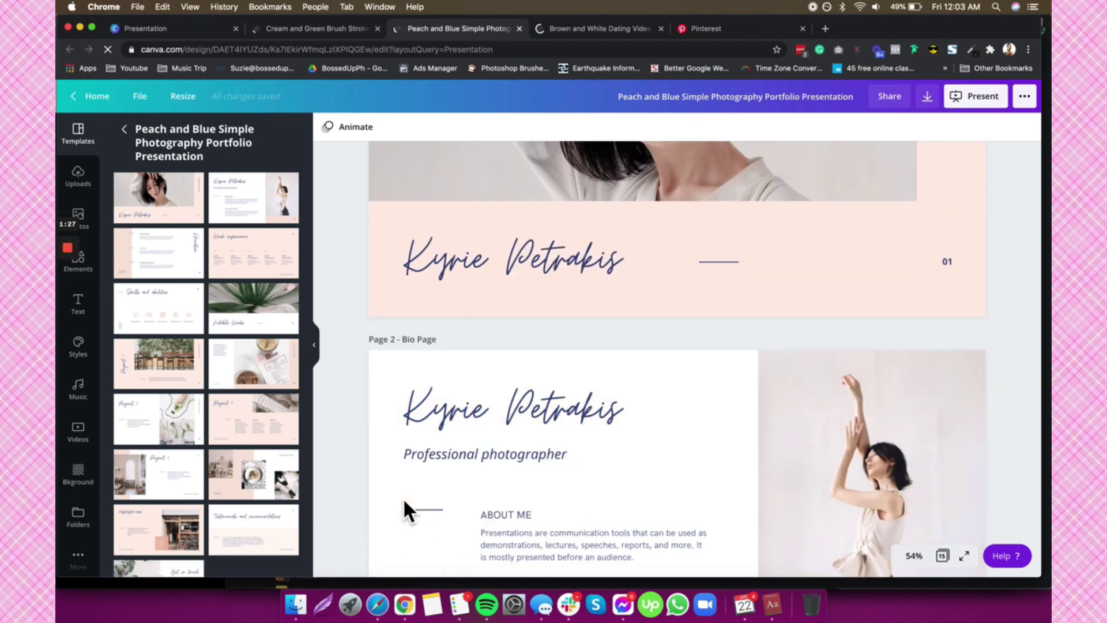
{"action": "scroll", "coordinate": [403, 497], "scroll_direction": "down", "scroll_amount": 10}
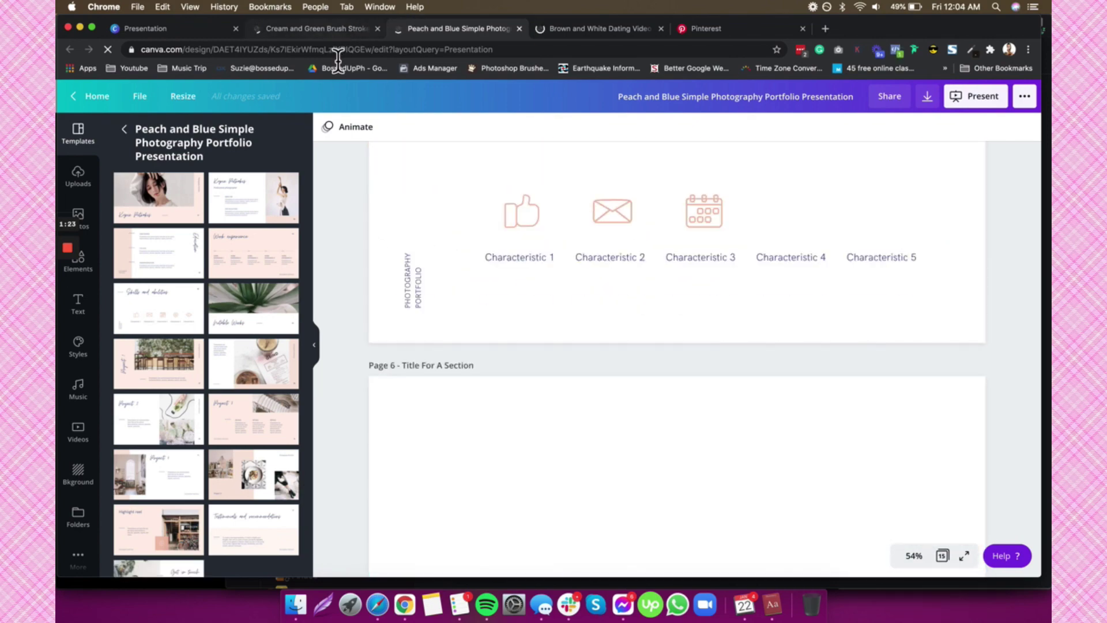
{"action": "scroll", "coordinate": [437, 260], "scroll_direction": "down", "scroll_amount": 8}
Step: Review the Cream and Green Brush Strokes Healthcare Medical presentation and show all its pages in grid view
{"action": "left_click", "coordinate": [327, 29]}
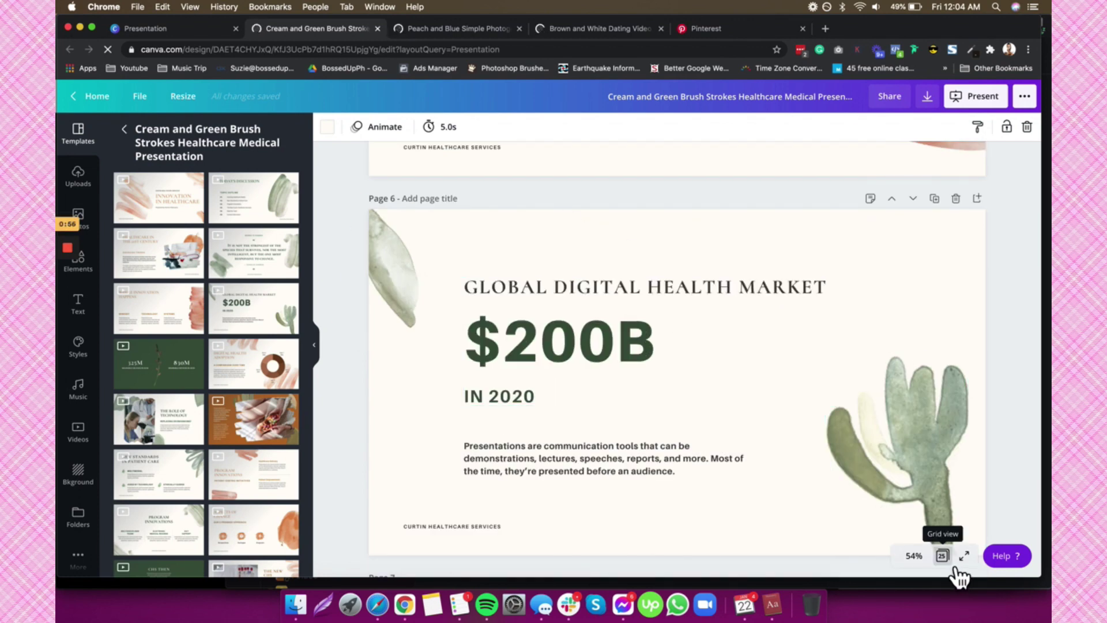
{"action": "scroll", "coordinate": [766, 438], "scroll_direction": "up", "scroll_amount": 3}
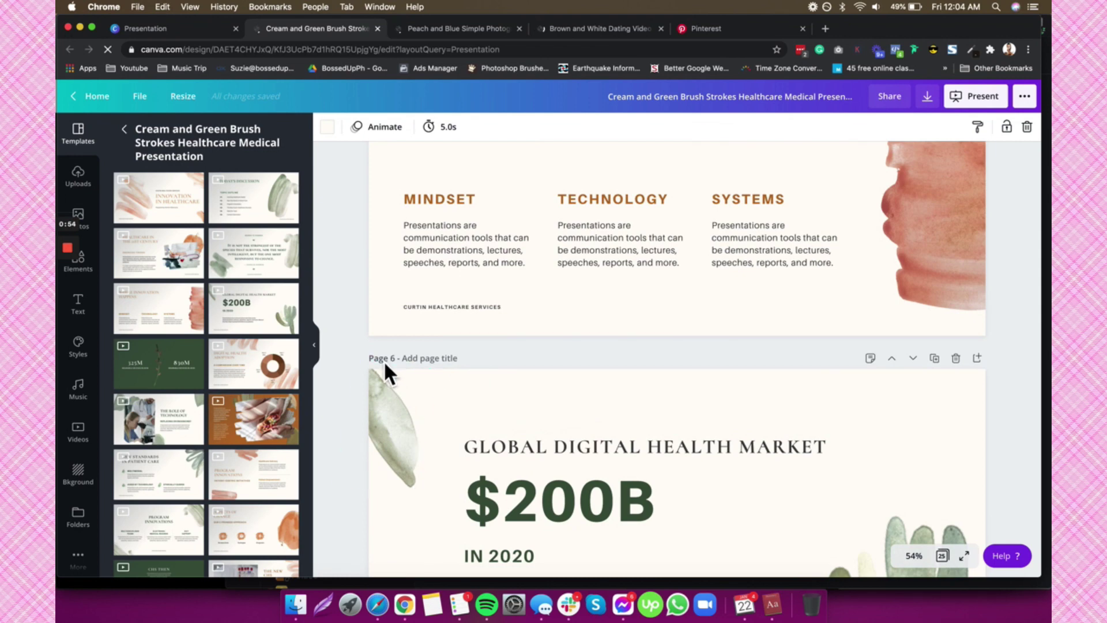
{"action": "scroll", "coordinate": [386, 363], "scroll_direction": "down", "scroll_amount": 10}
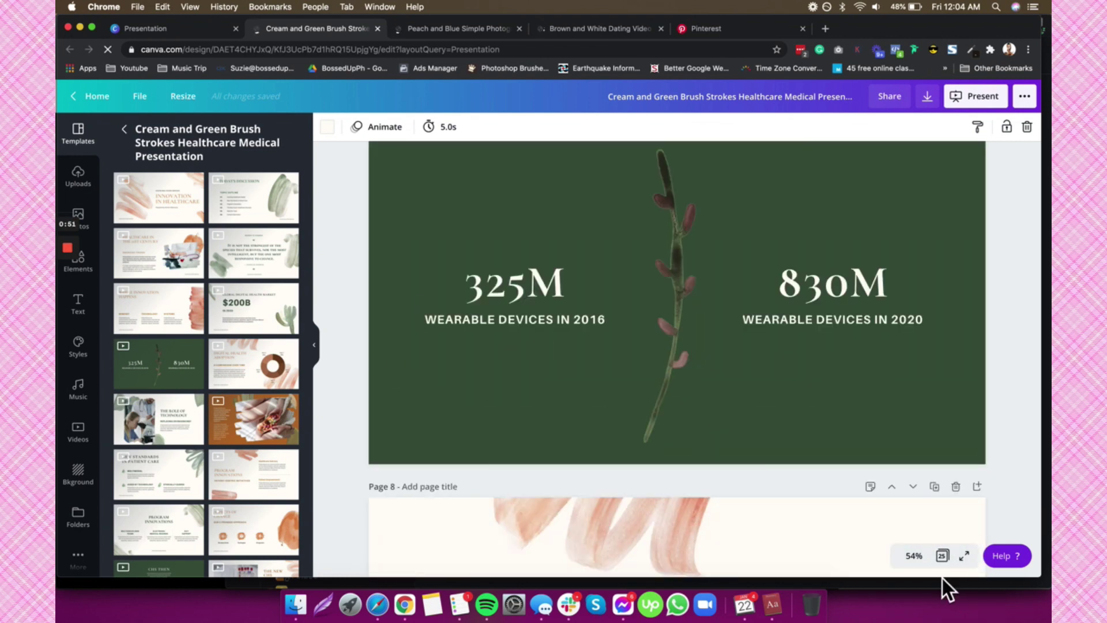
{"action": "left_click", "coordinate": [947, 558]}
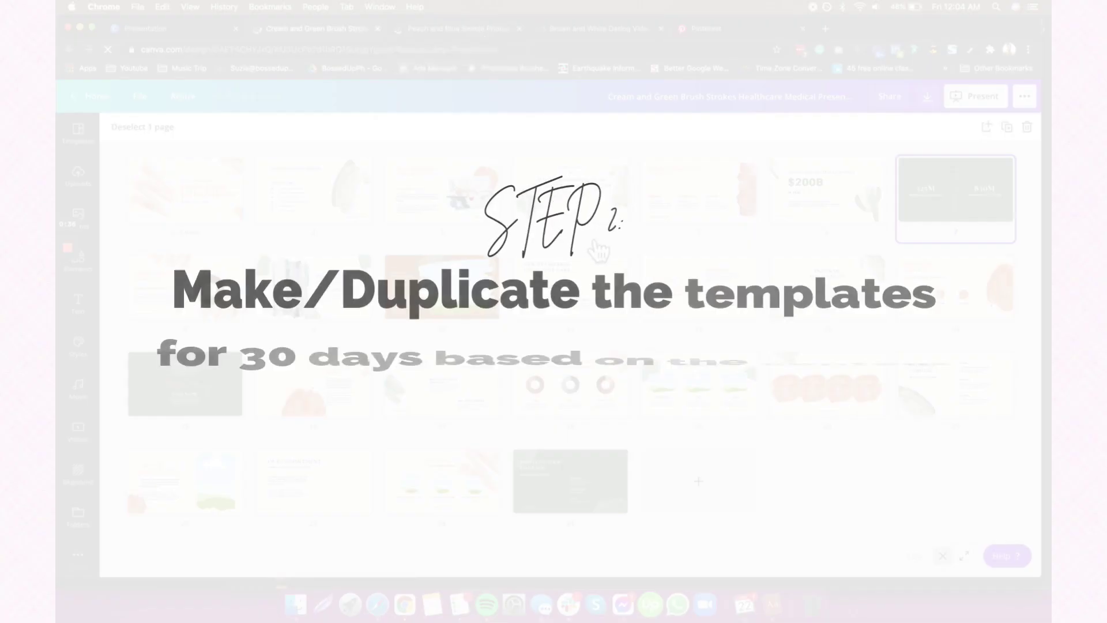
Step: Close the Peach and Blue and the Brown and White templates, and switch to Pinterest
{"action": "left_click", "coordinate": [494, 33]}
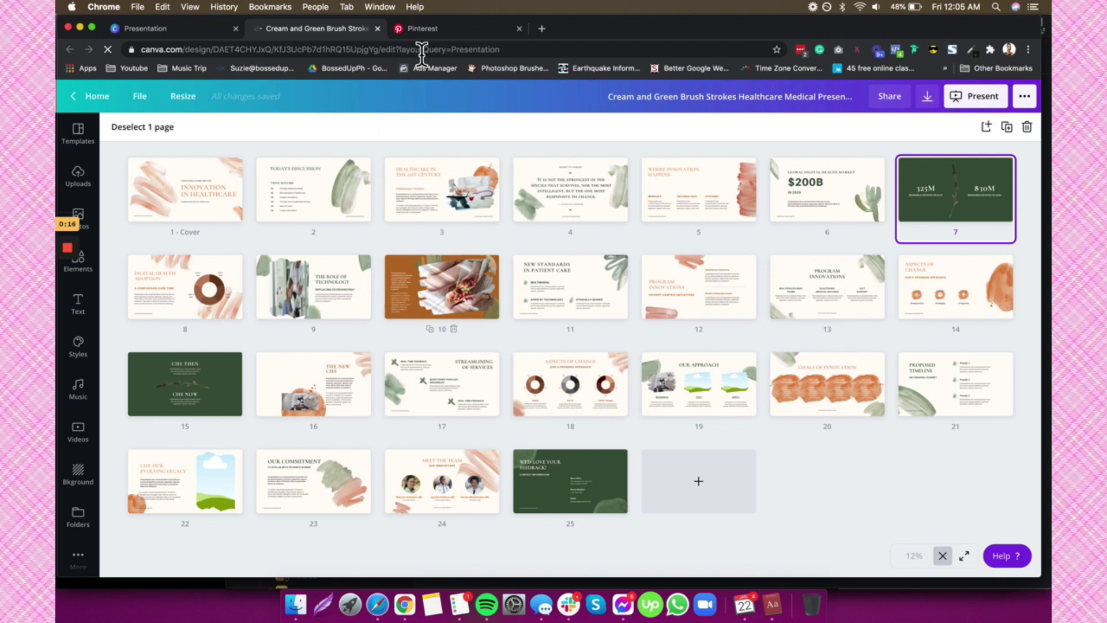
{"action": "left_click", "coordinate": [438, 33]}
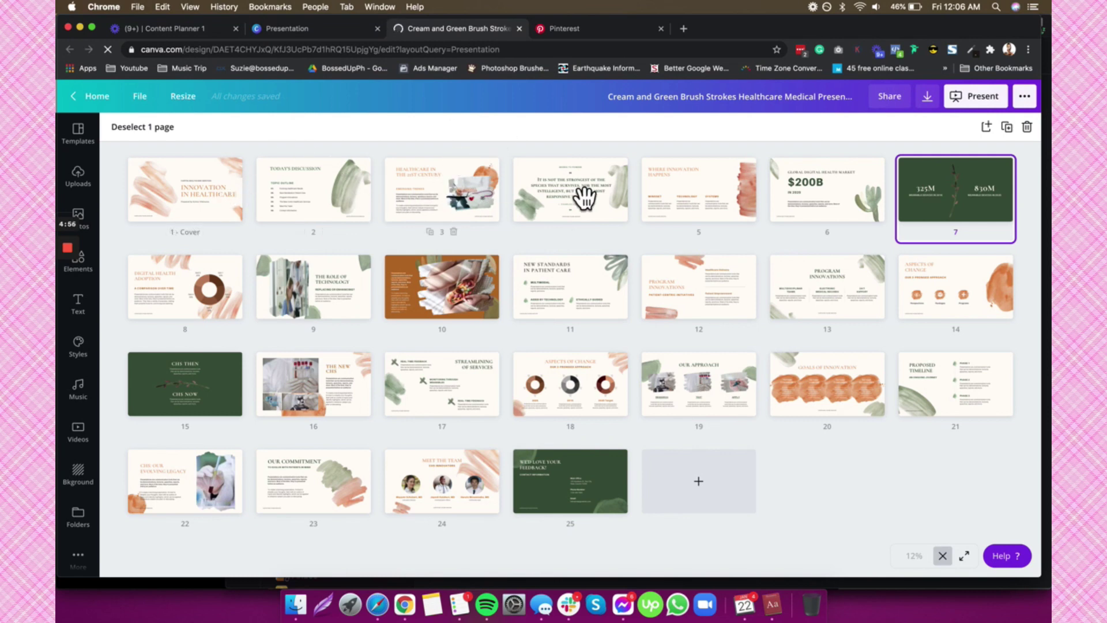
Step: Check the 30 days of content ideas on Pinterest, and move the page "The Role of Technology" to the first position in Canva
{"action": "left_click", "coordinate": [607, 33]}
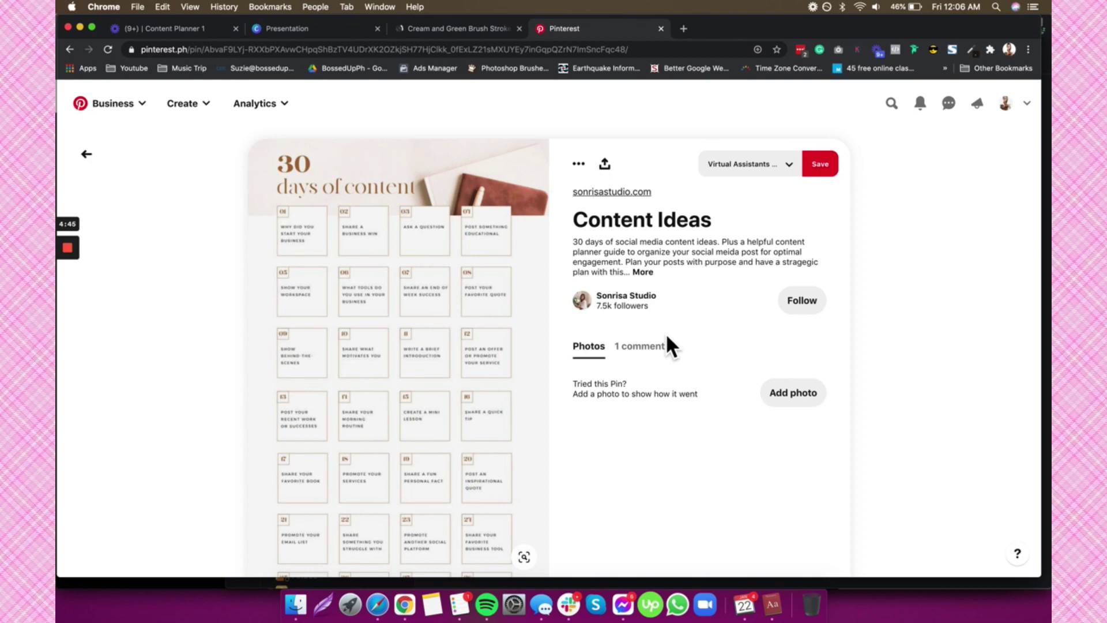
{"action": "left_click", "coordinate": [487, 32]}
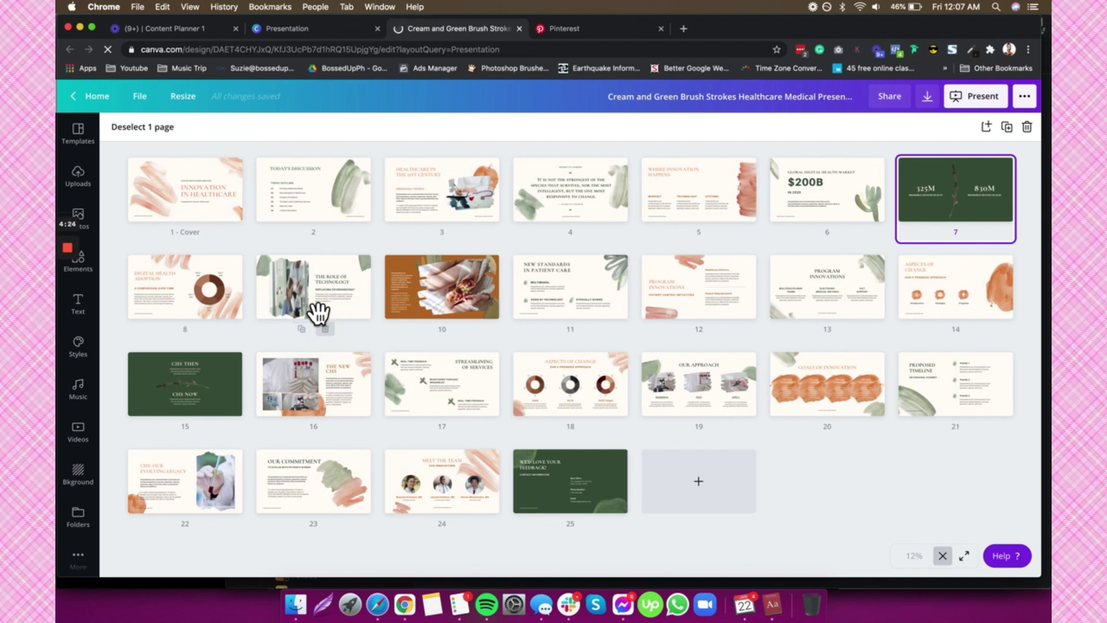
{"action": "left_click_drag", "start_coordinate": [322, 308], "coordinate": [147, 181]}
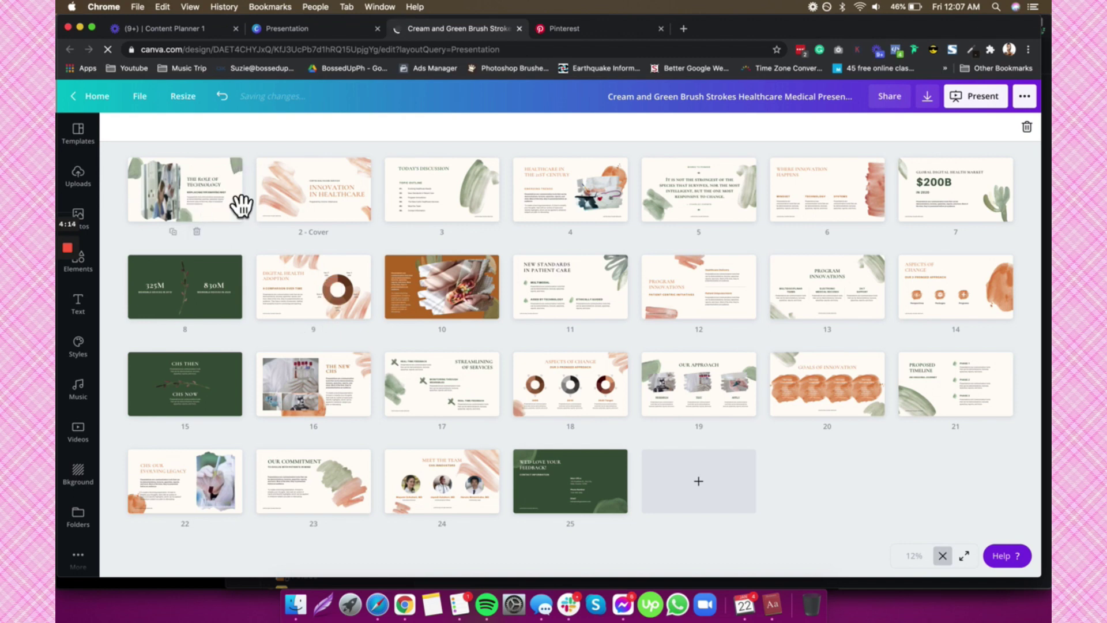
Step: Consult the content ideas pin again and move the "It is not the strongest of the species" quote page to second position
{"action": "left_click", "coordinate": [598, 30]}
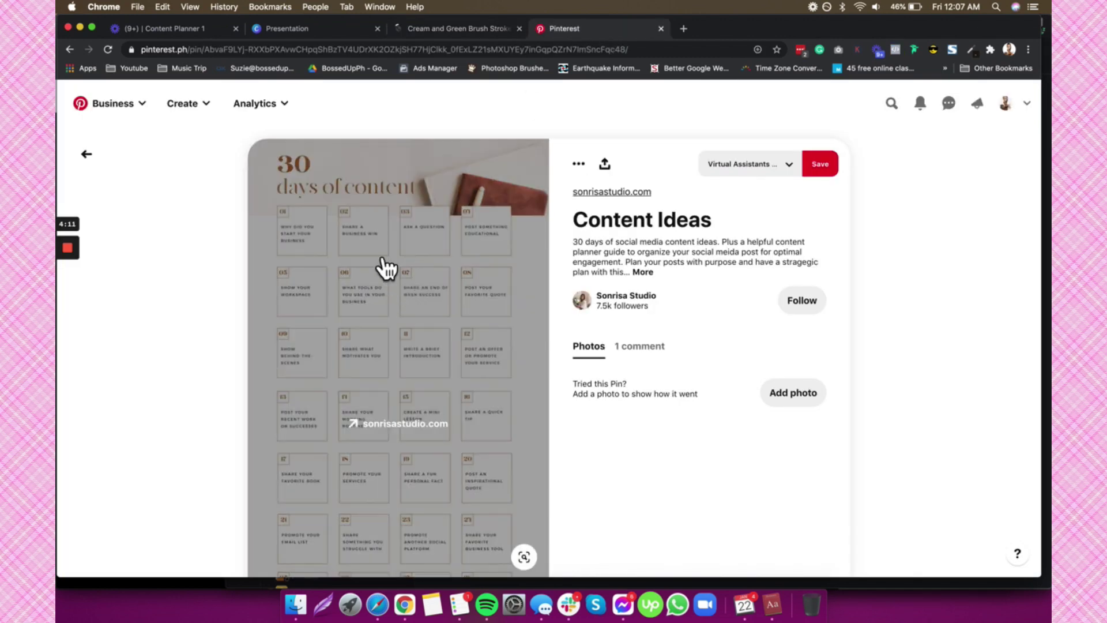
{"action": "left_click", "coordinate": [479, 28]}
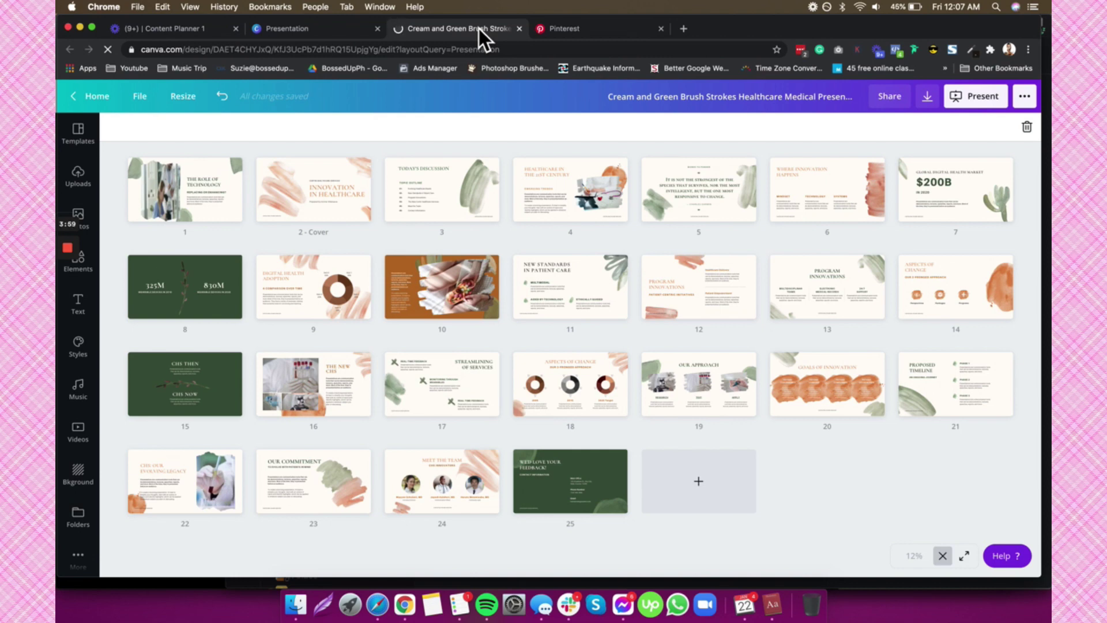
{"action": "left_click_drag", "start_coordinate": [713, 217], "coordinate": [286, 215]}
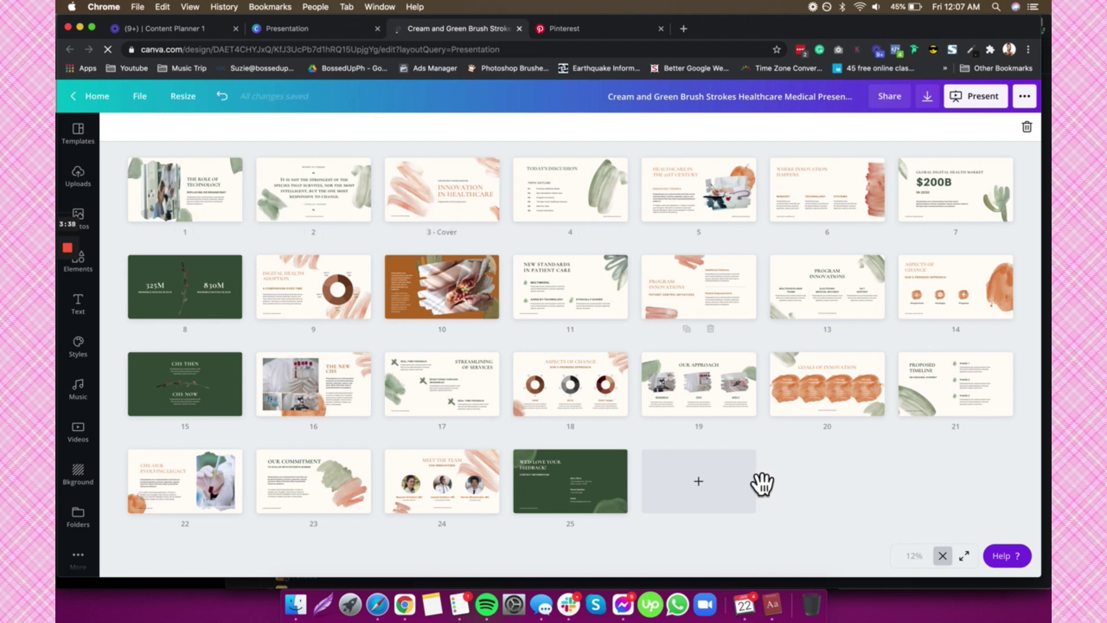
Step: Compare the remaining content ideas in the Pinterest pin with the full set of presentation pages in Canva
{"action": "left_click", "coordinate": [605, 32]}
{"action": "scroll", "coordinate": [487, 384], "scroll_direction": "down", "scroll_amount": 4}
{"action": "scroll", "coordinate": [487, 384], "scroll_direction": "down", "scroll_amount": 2}
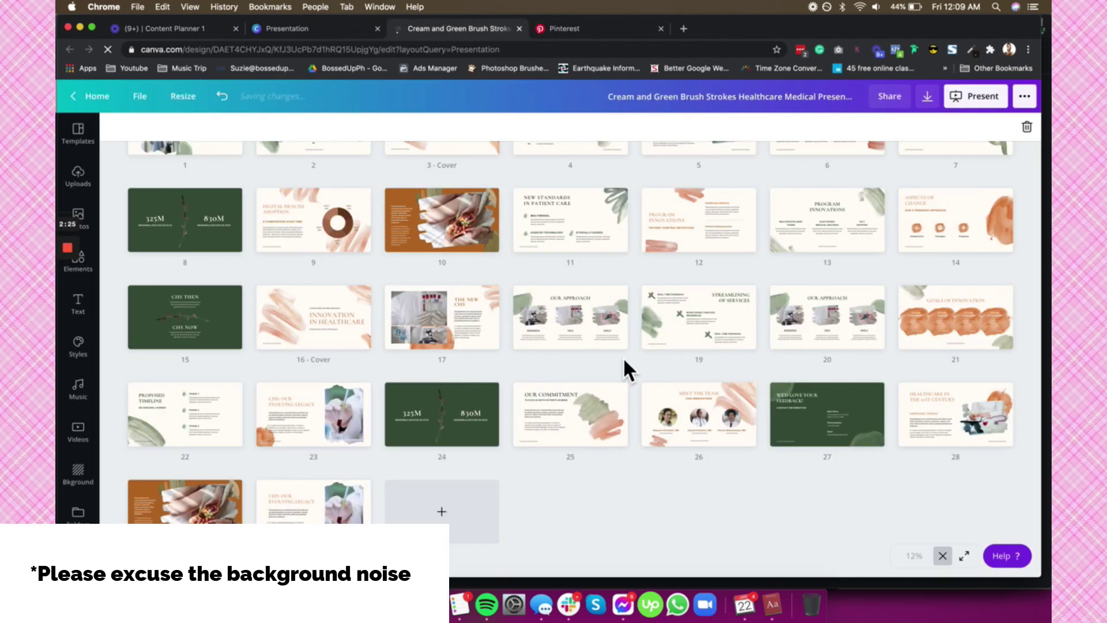
{"action": "scroll", "coordinate": [634, 369], "scroll_direction": "down", "scroll_amount": 2}
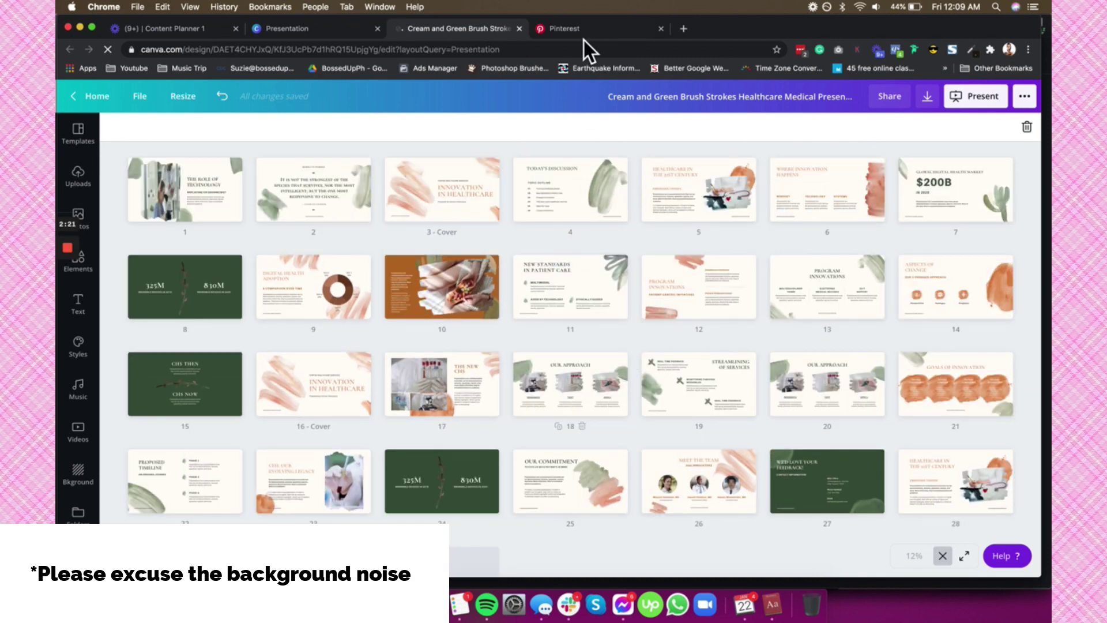
{"action": "left_click", "coordinate": [584, 35]}
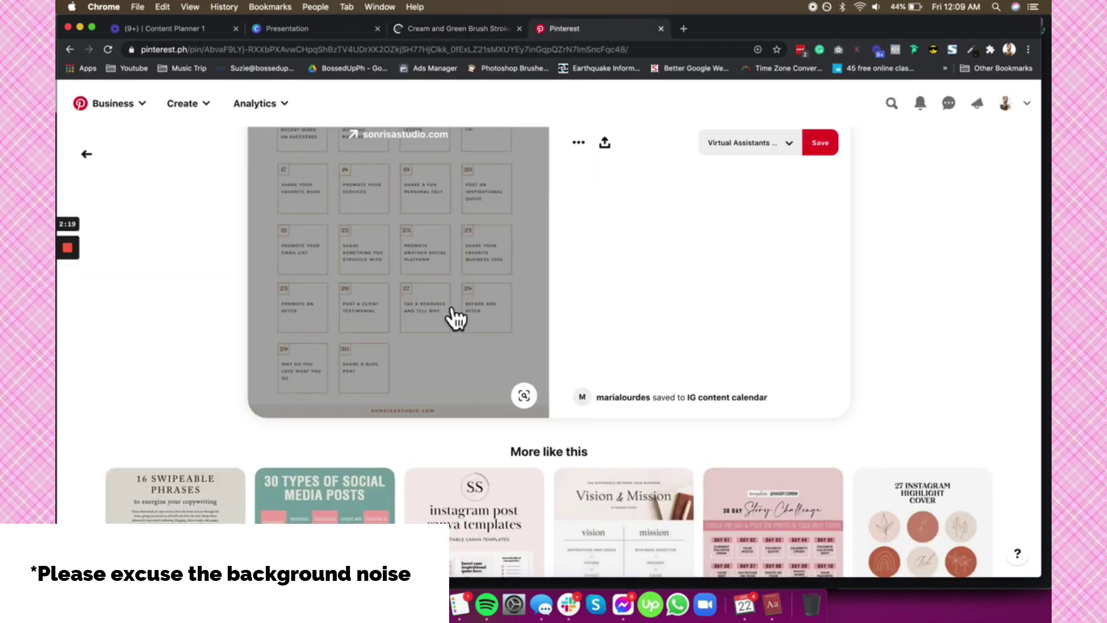
{"action": "left_click", "coordinate": [469, 30]}
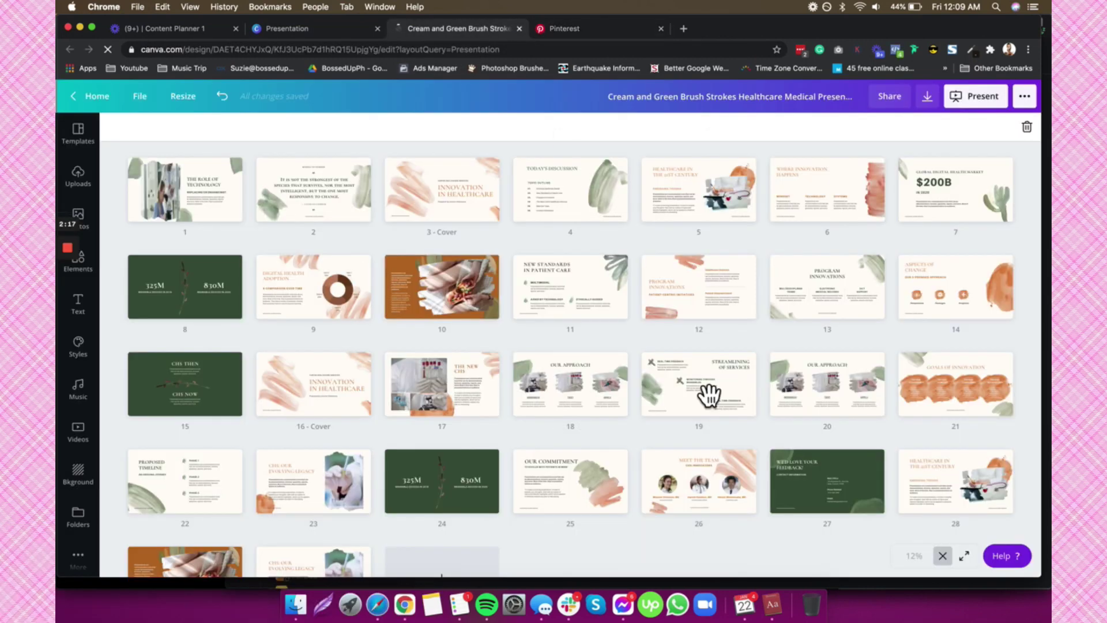
{"action": "scroll", "coordinate": [709, 395], "scroll_direction": "down", "scroll_amount": 2}
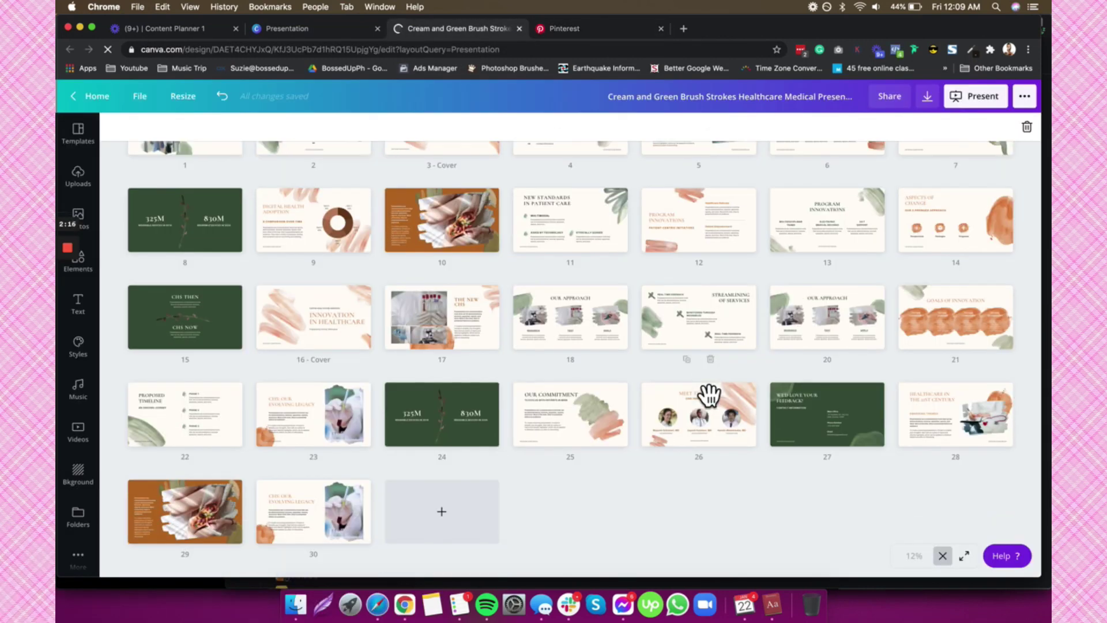
Step: Leave the page grid and create a copy of the presentation resized to the Facebook Post format
{"action": "left_click", "coordinate": [948, 560]}
{"action": "left_click", "coordinate": [202, 107]}
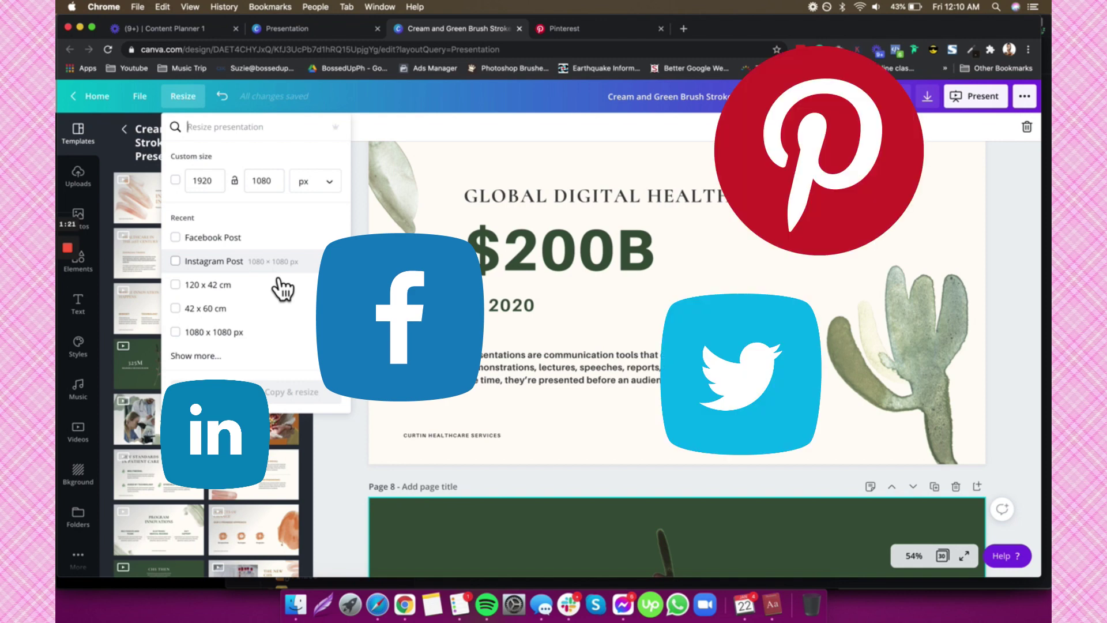
{"action": "left_click", "coordinate": [175, 237]}
{"action": "left_click", "coordinate": [320, 397]}
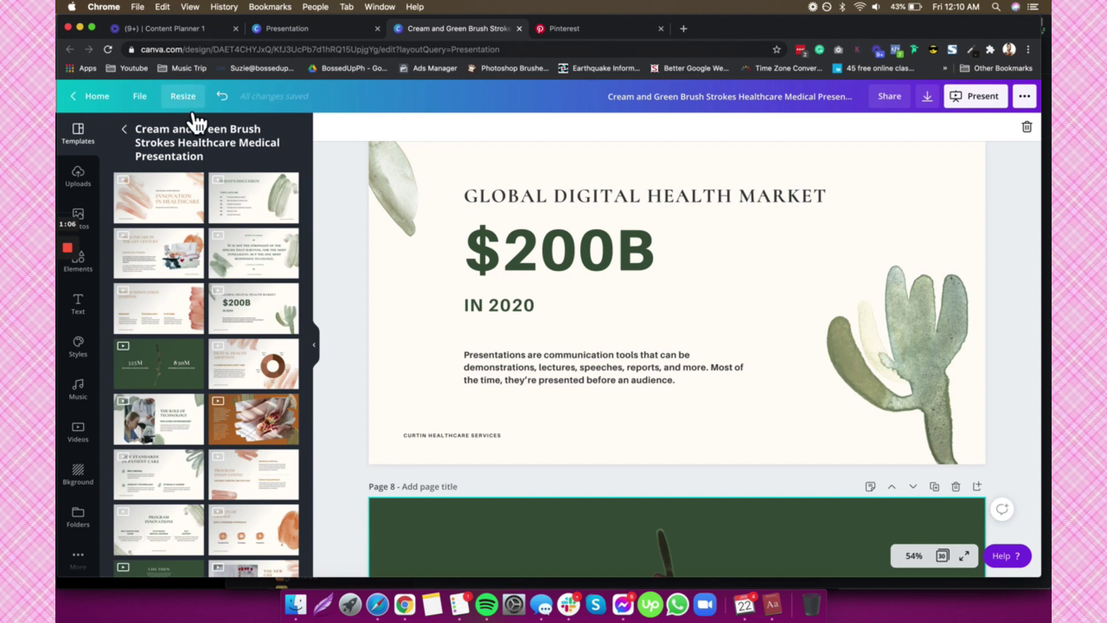
{"action": "left_click", "coordinate": [183, 96]}
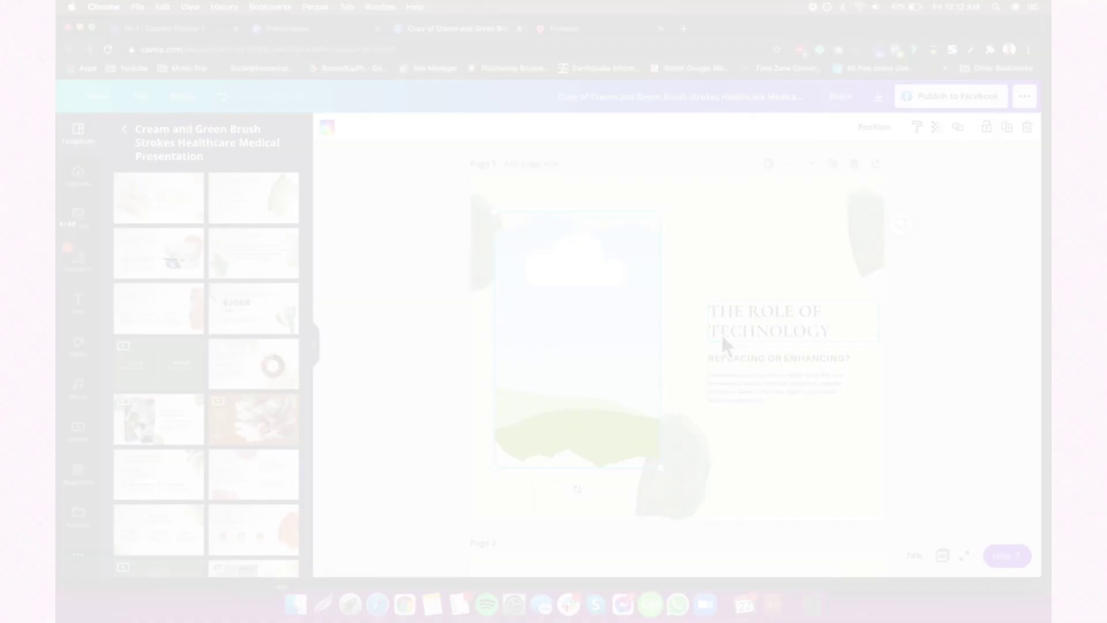
Step: Enlarge and reposition the green brush strokes on both sides of the quote on page 2
{"action": "left_click", "coordinate": [759, 327]}
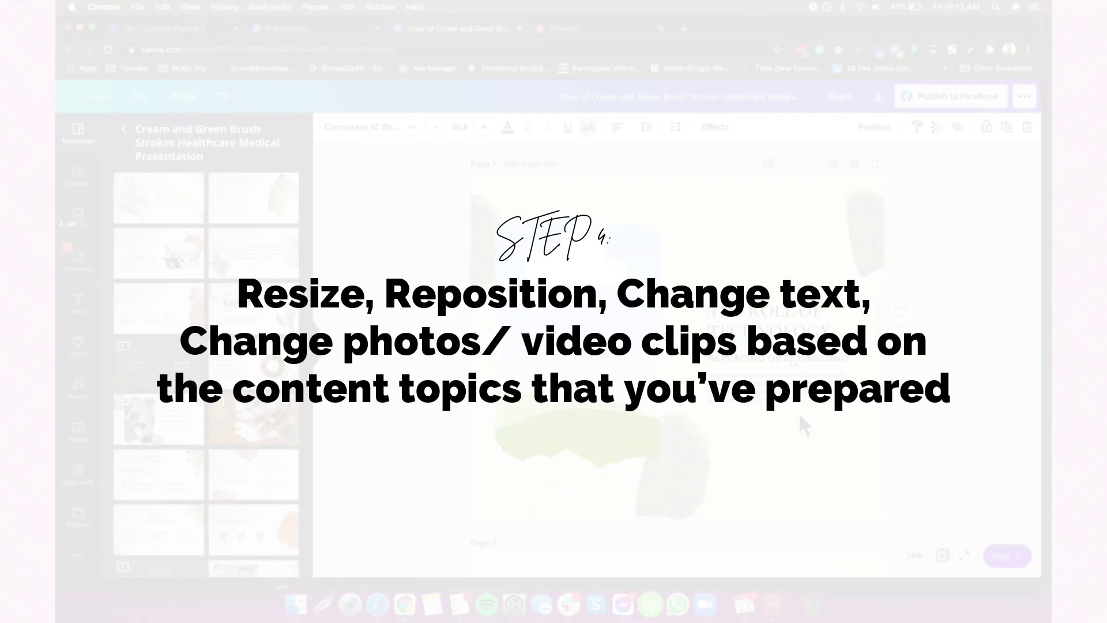
{"action": "scroll", "coordinate": [798, 411], "scroll_direction": "down", "scroll_amount": 8}
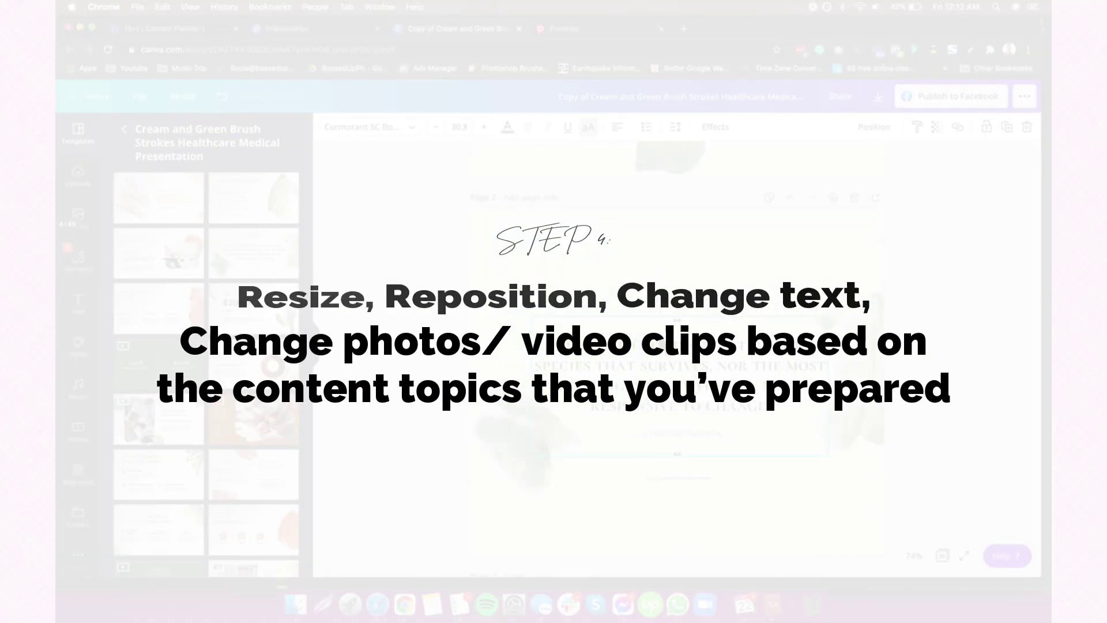
{"action": "left_click", "coordinate": [509, 465]}
{"action": "left_click_drag", "start_coordinate": [456, 508], "coordinate": [416, 491]}
{"action": "left_click", "coordinate": [880, 370]}
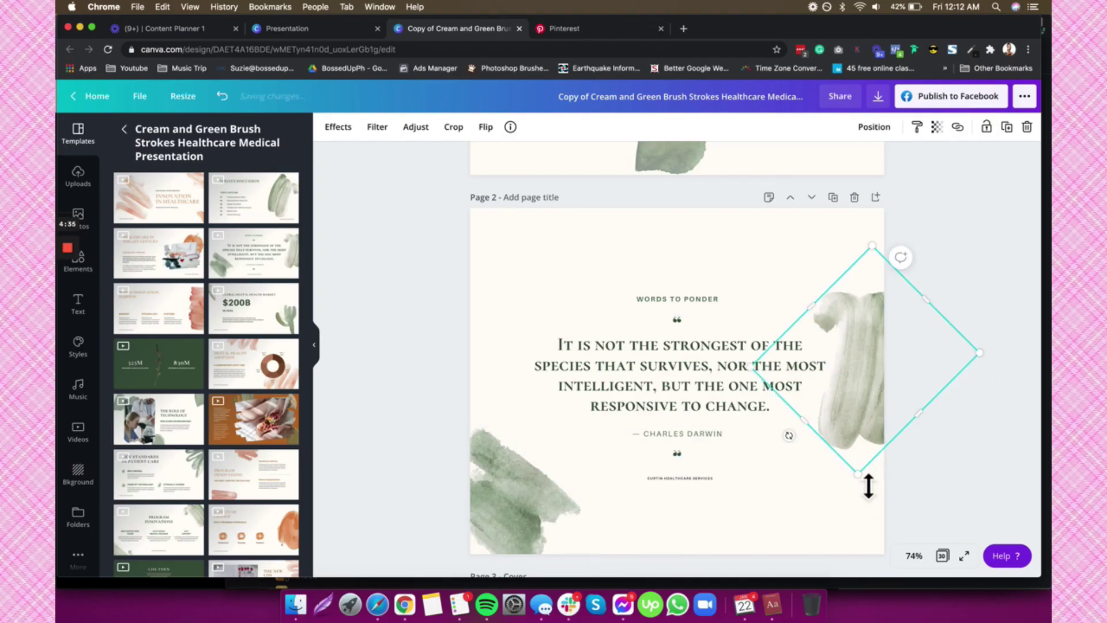
{"action": "left_click_drag", "start_coordinate": [867, 484], "coordinate": [873, 504]}
{"action": "left_click", "coordinate": [660, 391]}
Step: Look through pages 3 to 6 of the Facebook copy to see which texts and brush strokes need adjusting
{"action": "scroll", "coordinate": [660, 390], "scroll_direction": "down", "scroll_amount": 10}
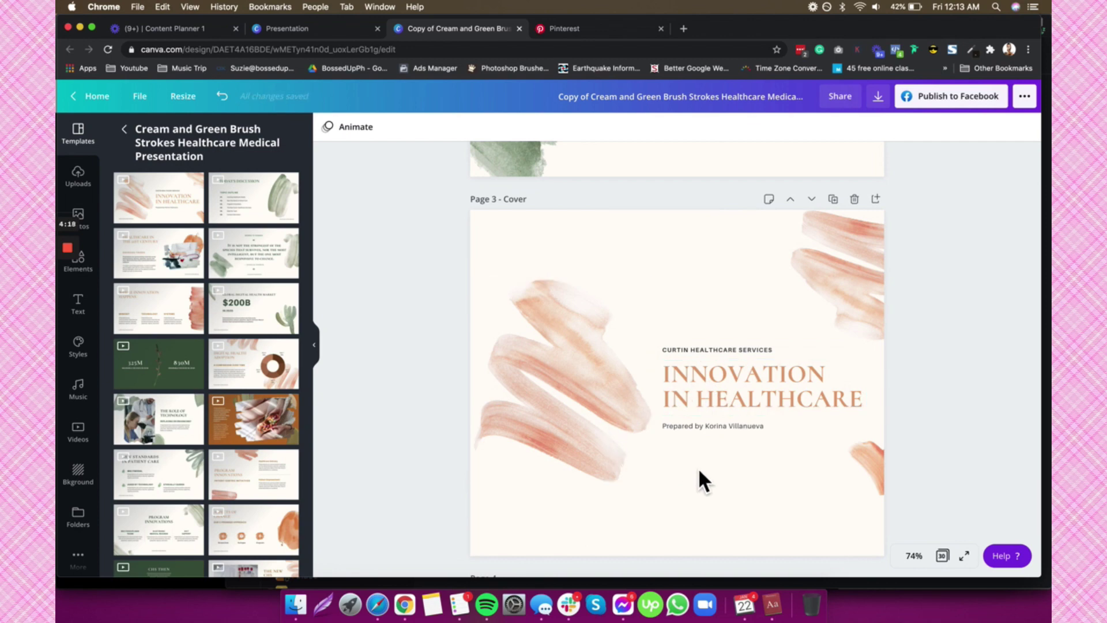
{"action": "scroll", "coordinate": [698, 471], "scroll_direction": "down", "scroll_amount": 2}
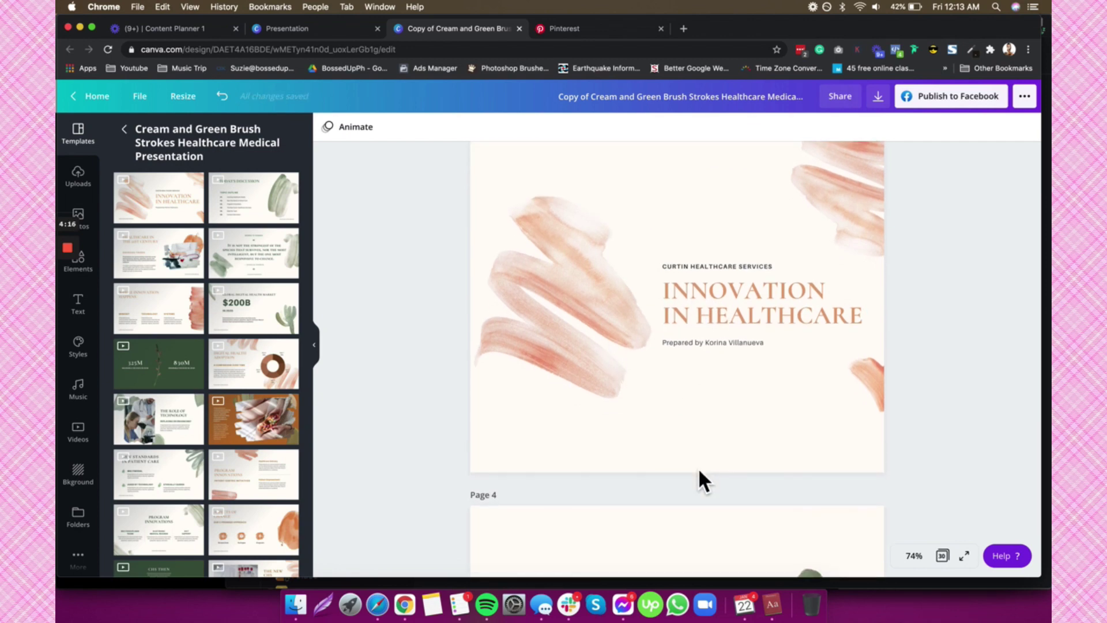
{"action": "scroll", "coordinate": [698, 472], "scroll_direction": "down", "scroll_amount": 8}
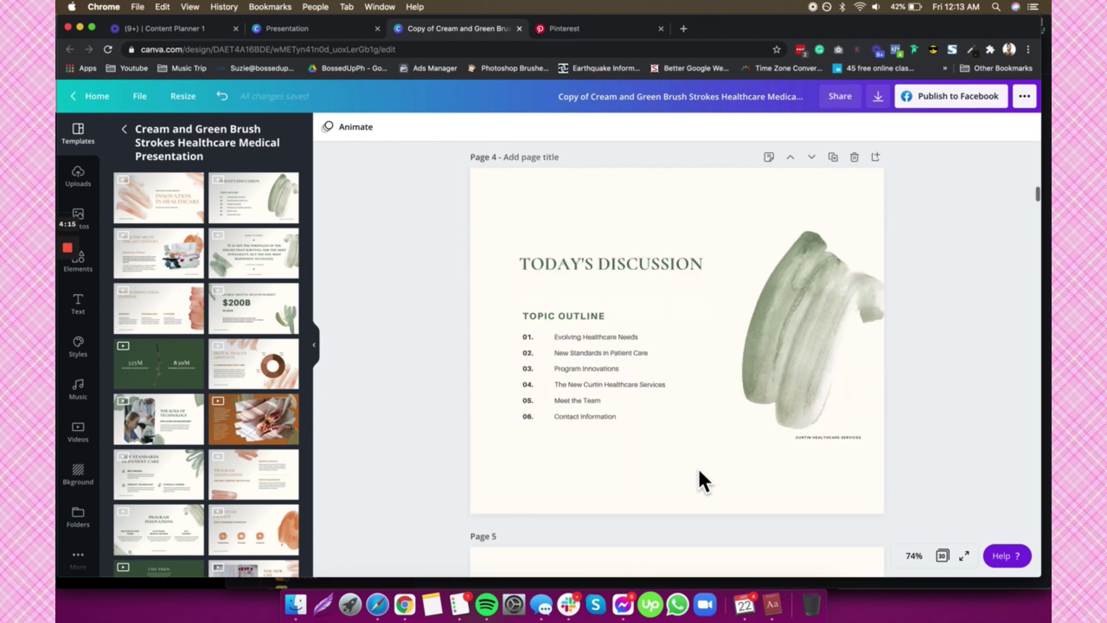
{"action": "left_click", "coordinate": [768, 351]}
{"action": "left_click", "coordinate": [594, 366]}
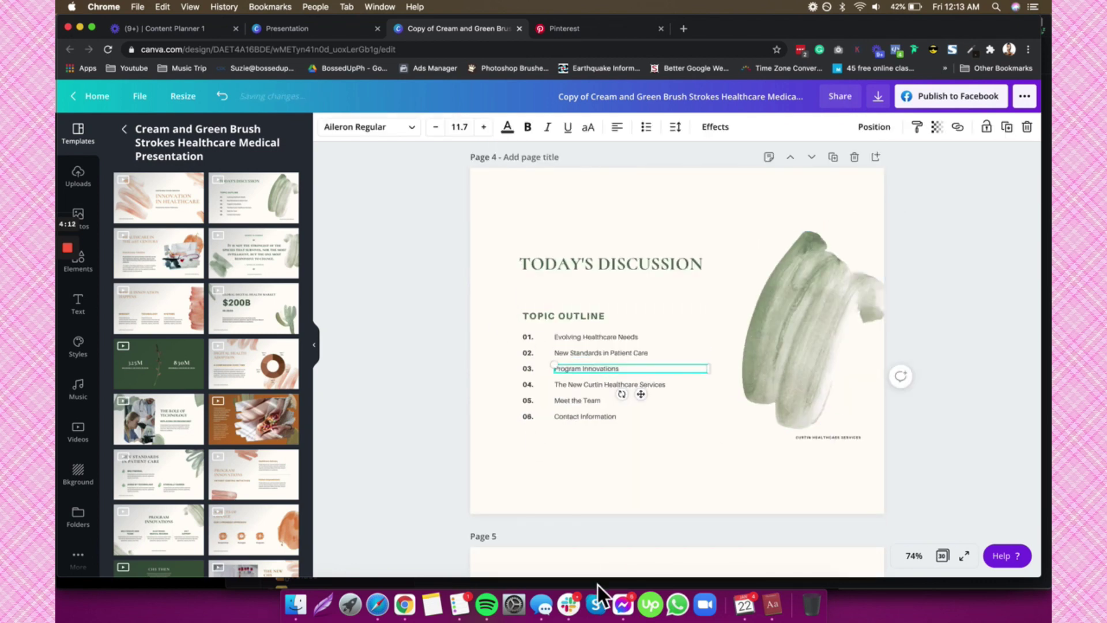
{"action": "scroll", "coordinate": [719, 415], "scroll_direction": "down", "scroll_amount": 9}
{"action": "scroll", "coordinate": [718, 417], "scroll_direction": "down", "scroll_amount": 9}
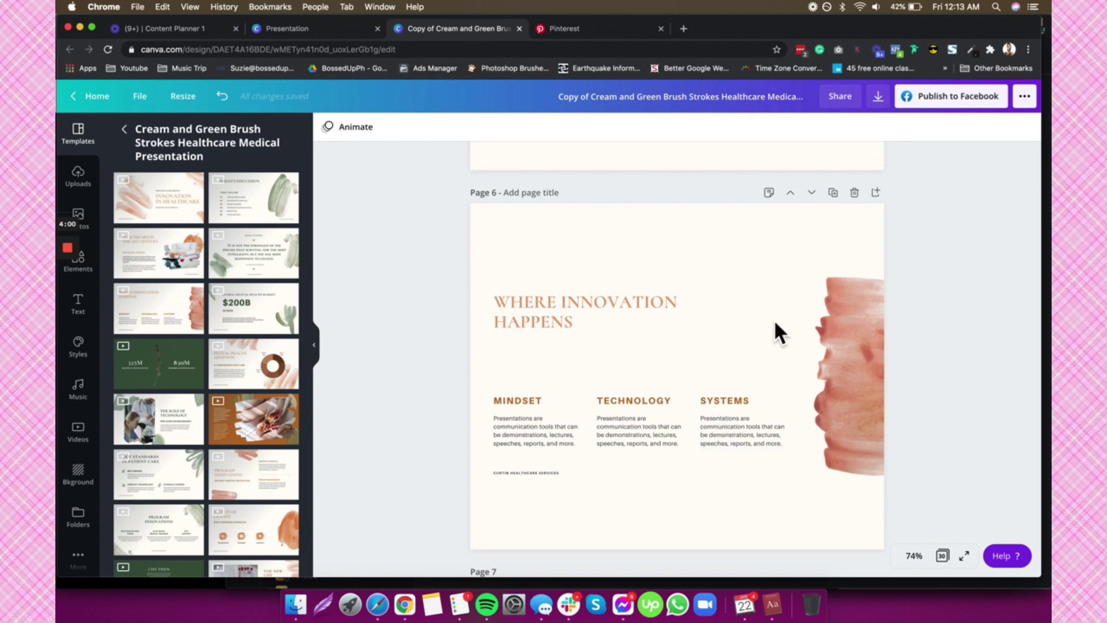
{"action": "left_click", "coordinate": [823, 294]}
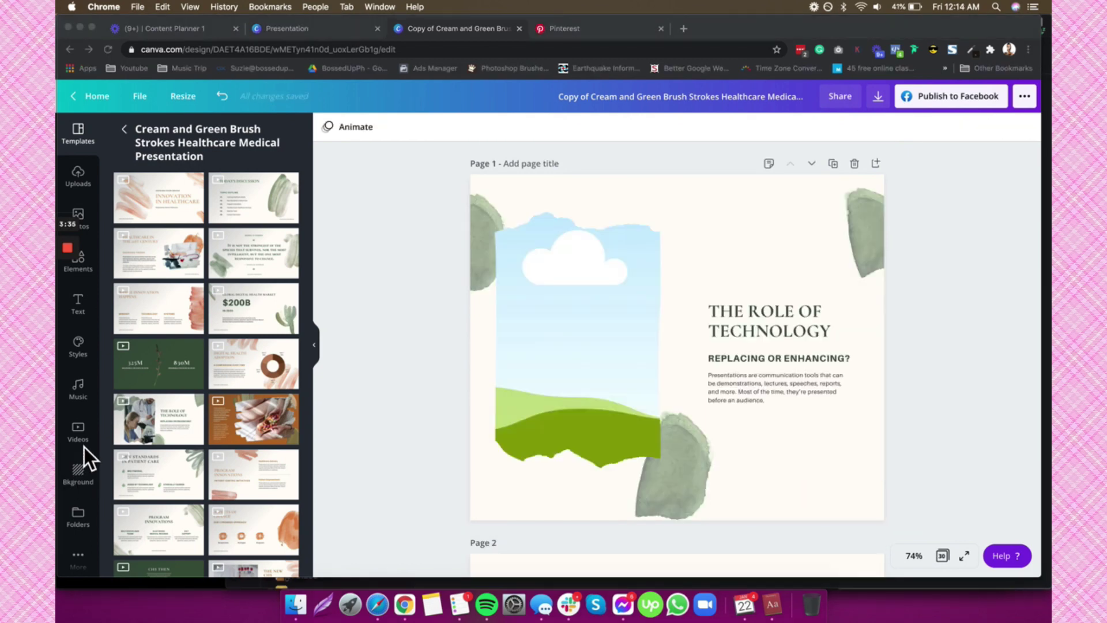
Step: Search the photo library for "work from home"
{"action": "left_click", "coordinate": [84, 223]}
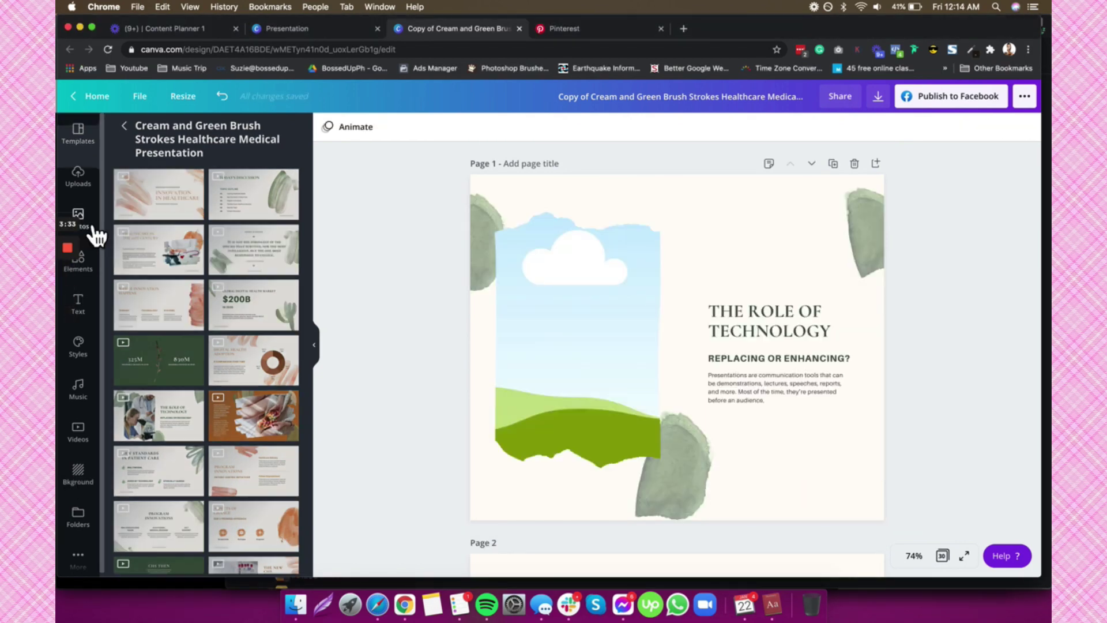
{"action": "left_click", "coordinate": [172, 141]}
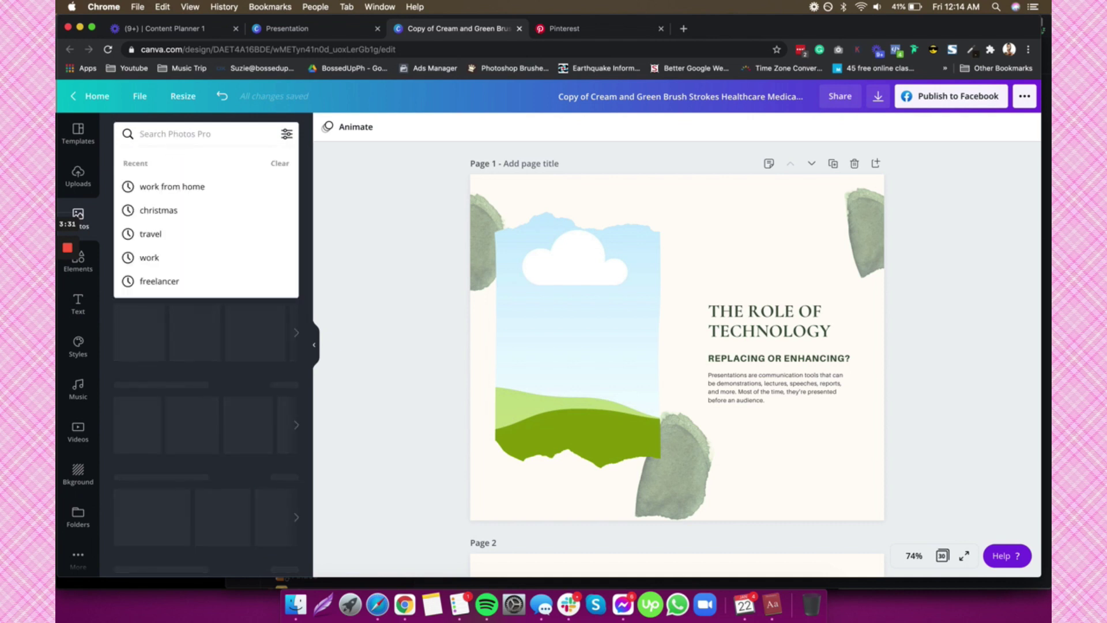
{"action": "type", "text": "work from home"}
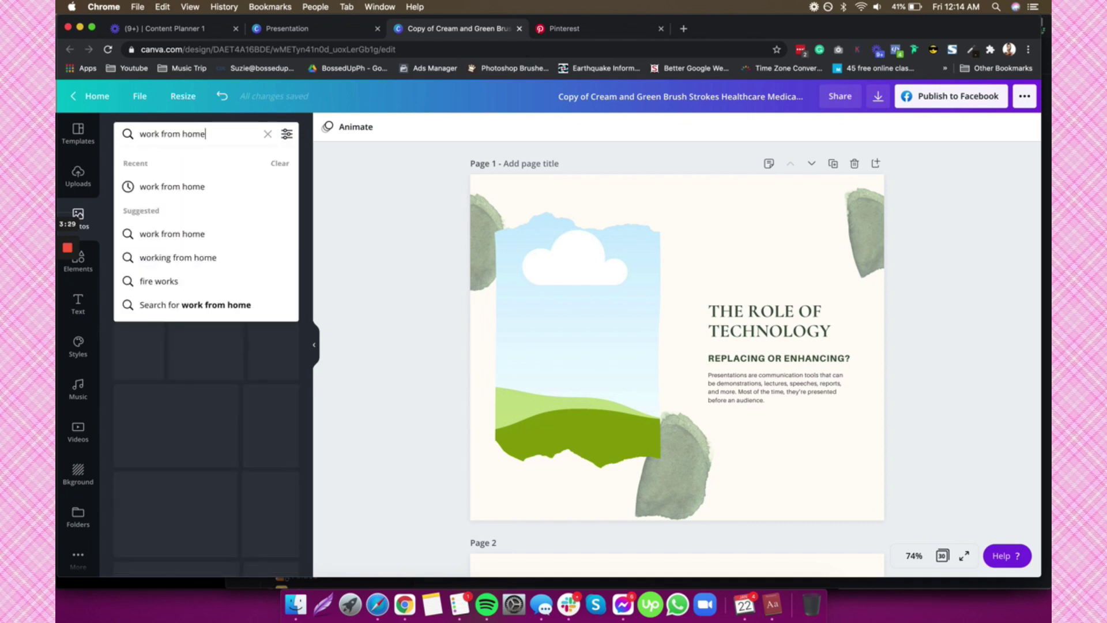
{"action": "key", "text": "Return"}
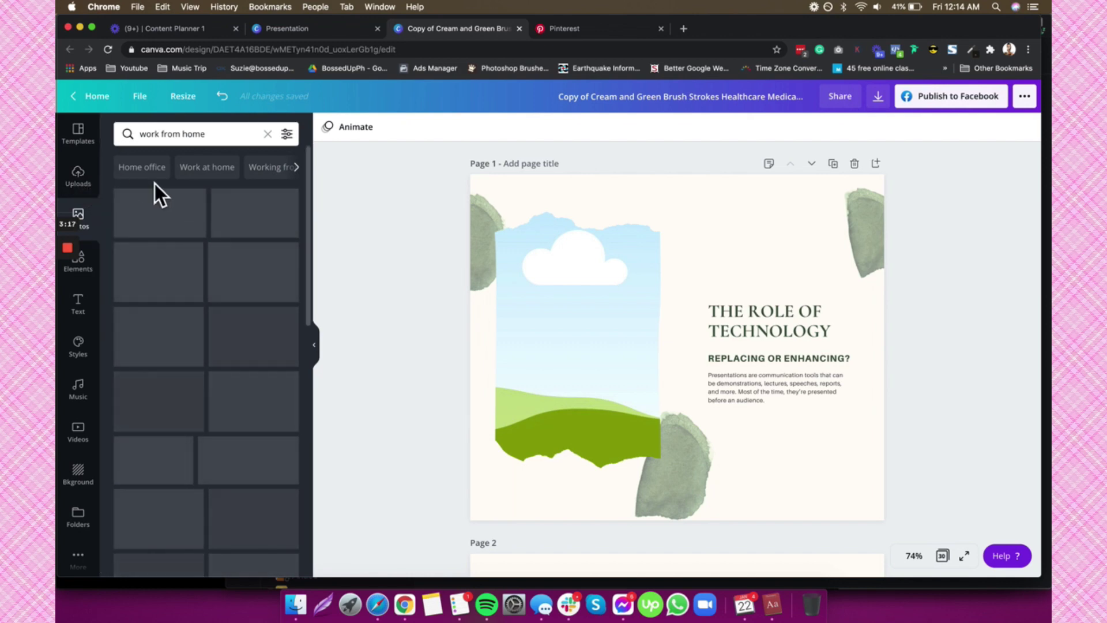
{"action": "left_click", "coordinate": [222, 136]}
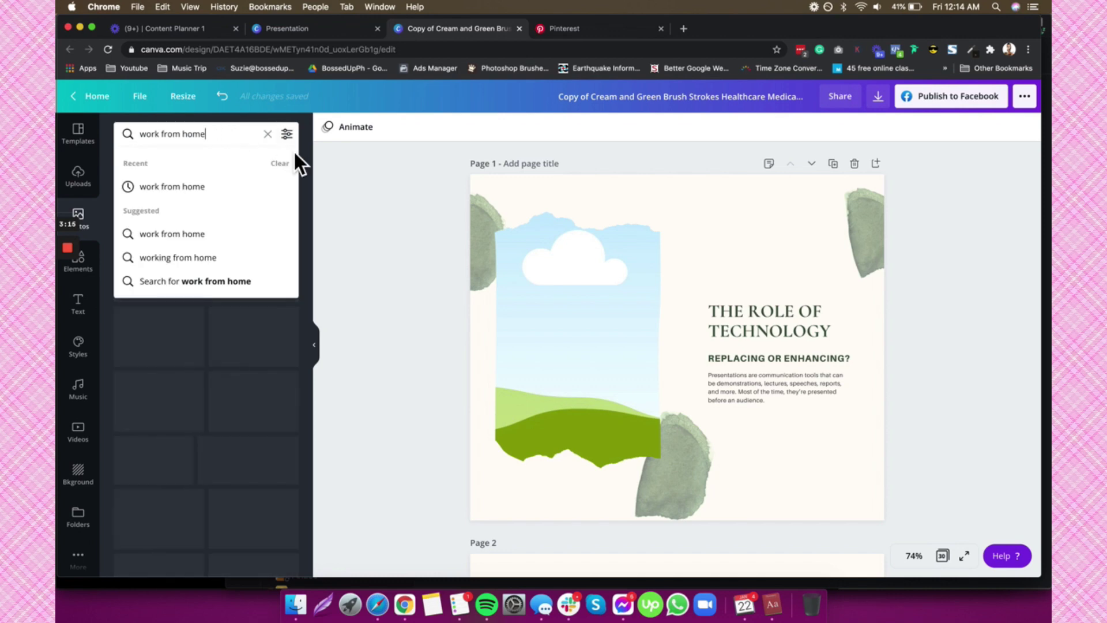
{"action": "key", "text": "Return"}
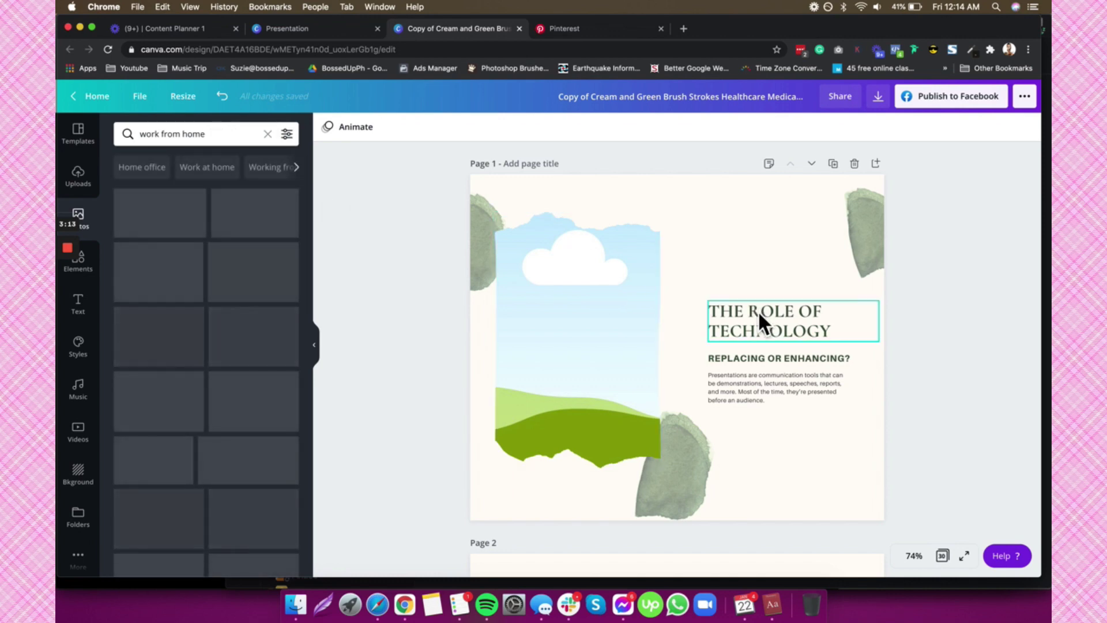
Step: Replace the heading "The Role of Technology" on page 1 with "WORK FROM HOME"
{"action": "left_click", "coordinate": [756, 321]}
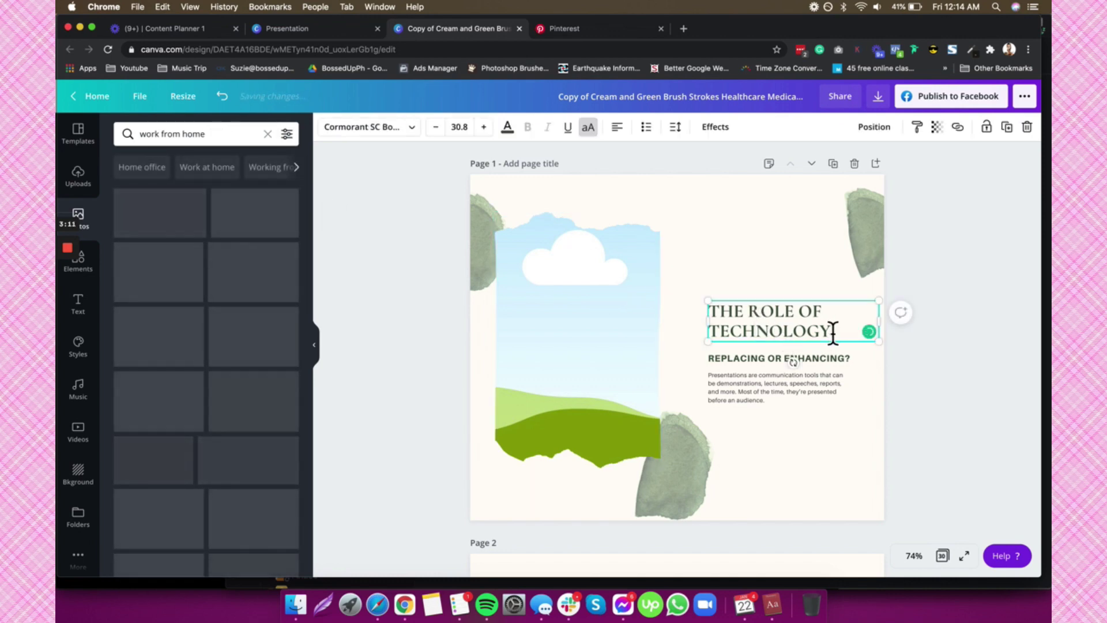
{"action": "left_click_drag", "start_coordinate": [832, 333], "coordinate": [709, 316]}
{"action": "key", "text": "BackSpace"}
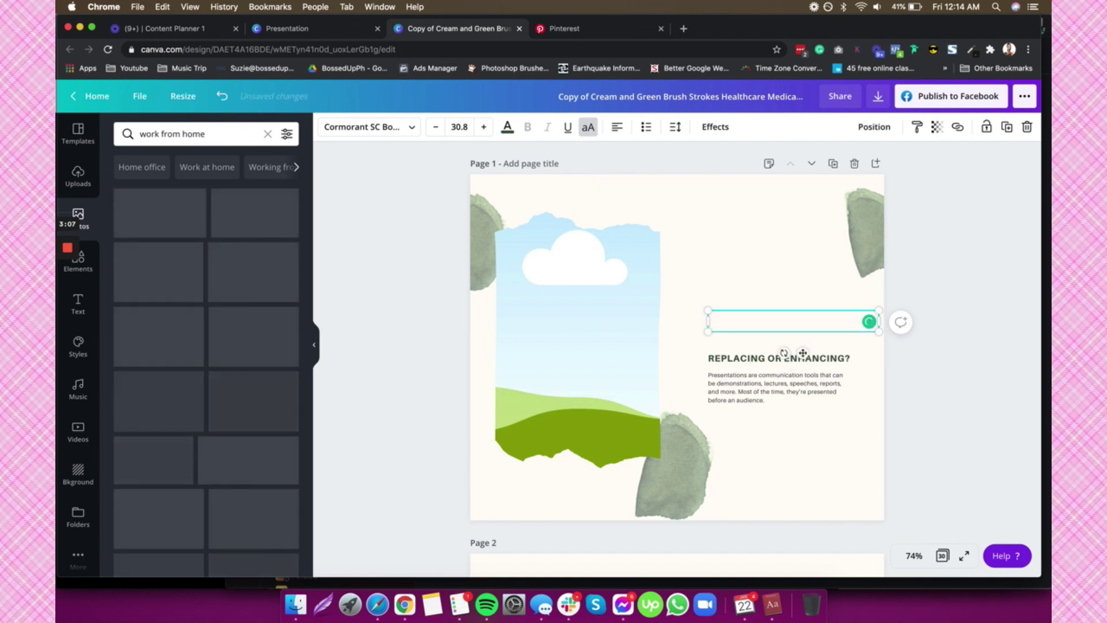
{"action": "type", "text": "WORK FROM HOME"}
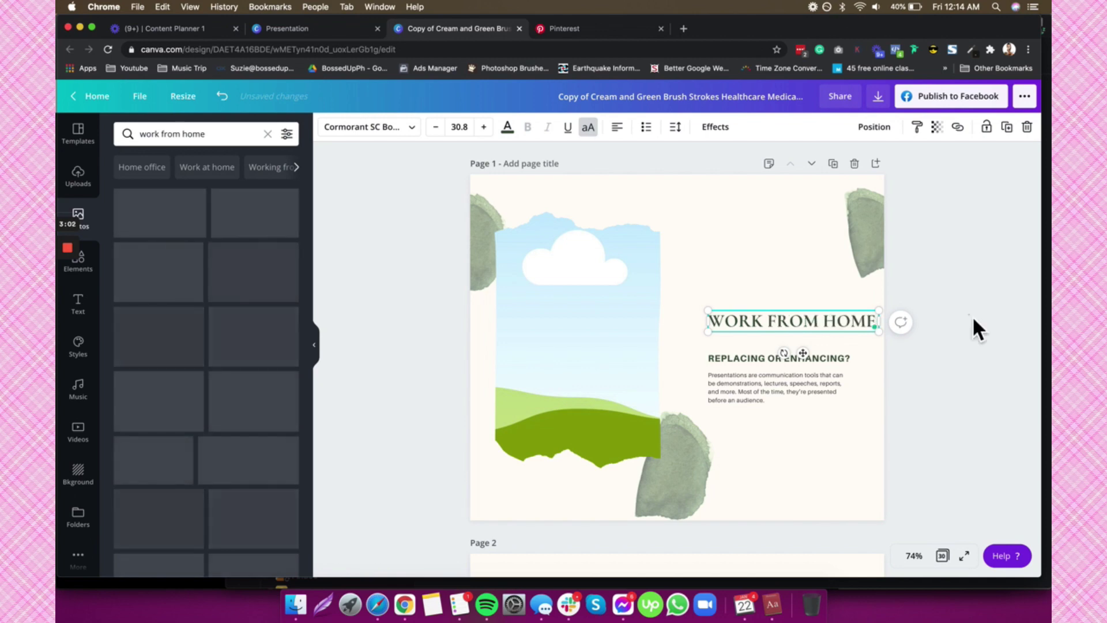
Step: Move the page 1 heading down closer to its subheading, and shift the whole text group left toward the picture frame
{"action": "left_click_drag", "start_coordinate": [838, 320], "coordinate": [836, 345]}
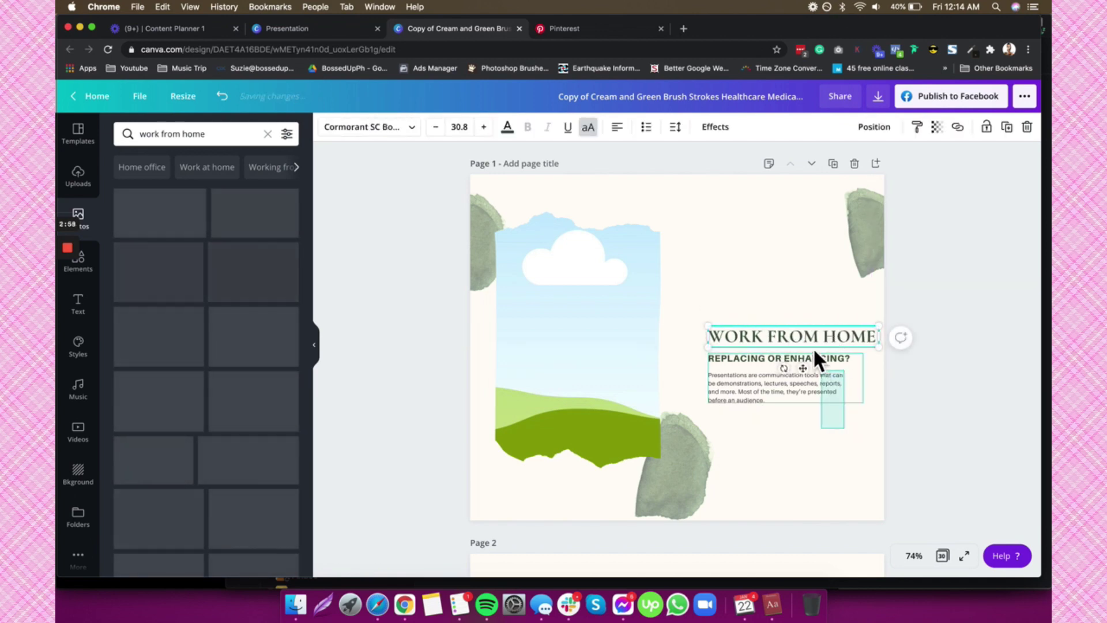
{"action": "left_click", "coordinate": [798, 335]}
{"action": "left_click_drag", "start_coordinate": [798, 337], "coordinate": [776, 336]}
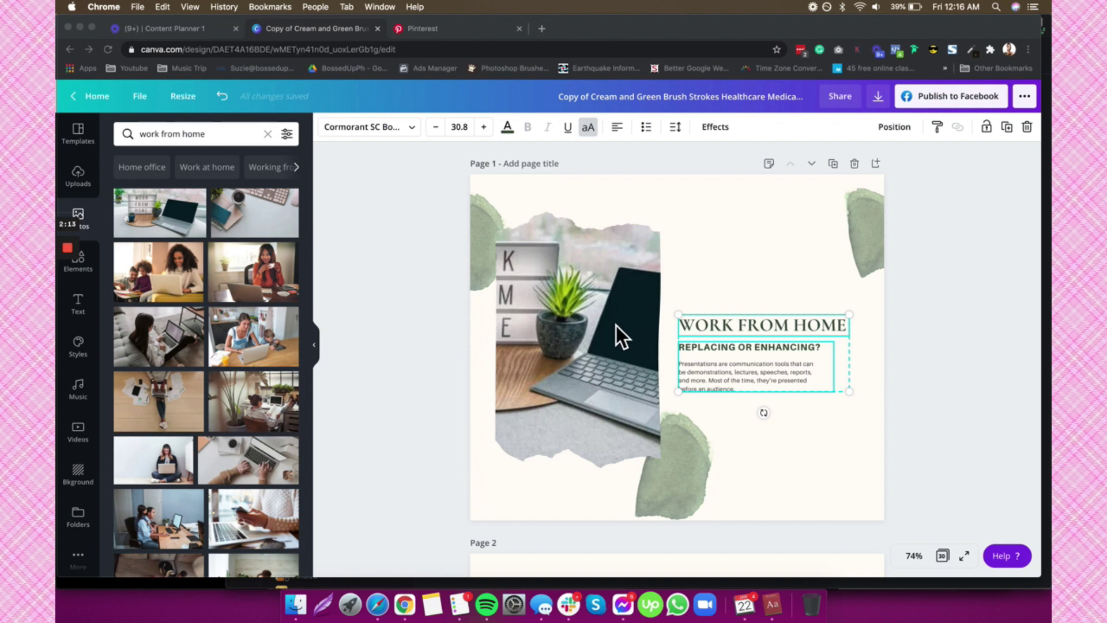
Step: Reposition the laptop photo inside the page 1 frame to show its "WORK FROM HOME" letter board and the plant
{"action": "double_click", "coordinate": [631, 382]}
{"action": "left_click_drag", "start_coordinate": [576, 354], "coordinate": [640, 356]}
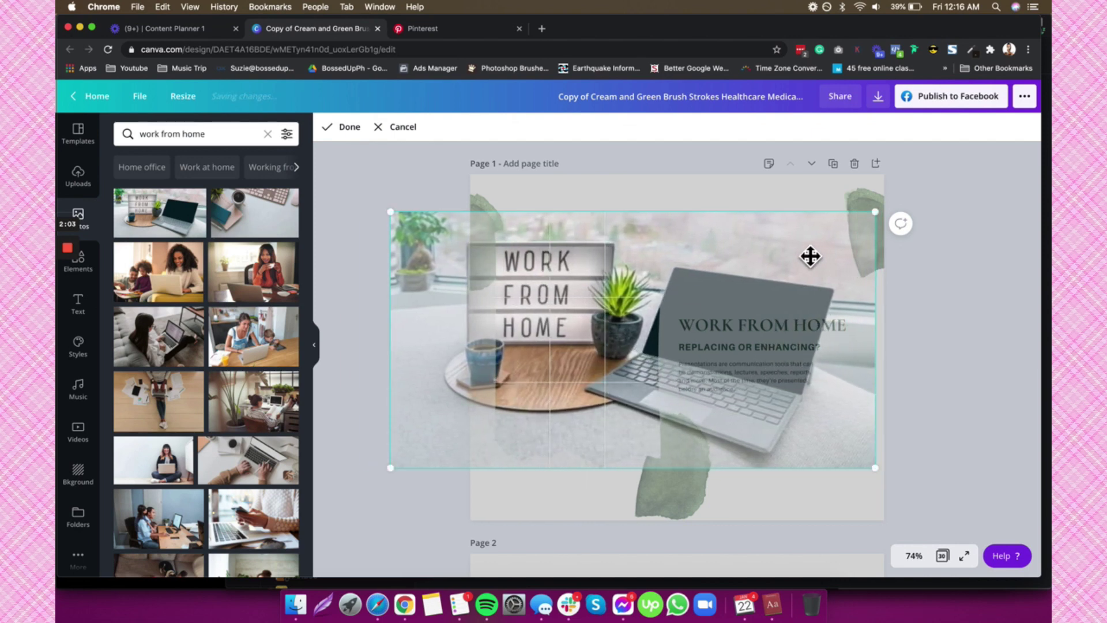
{"action": "left_click", "coordinate": [349, 127]}
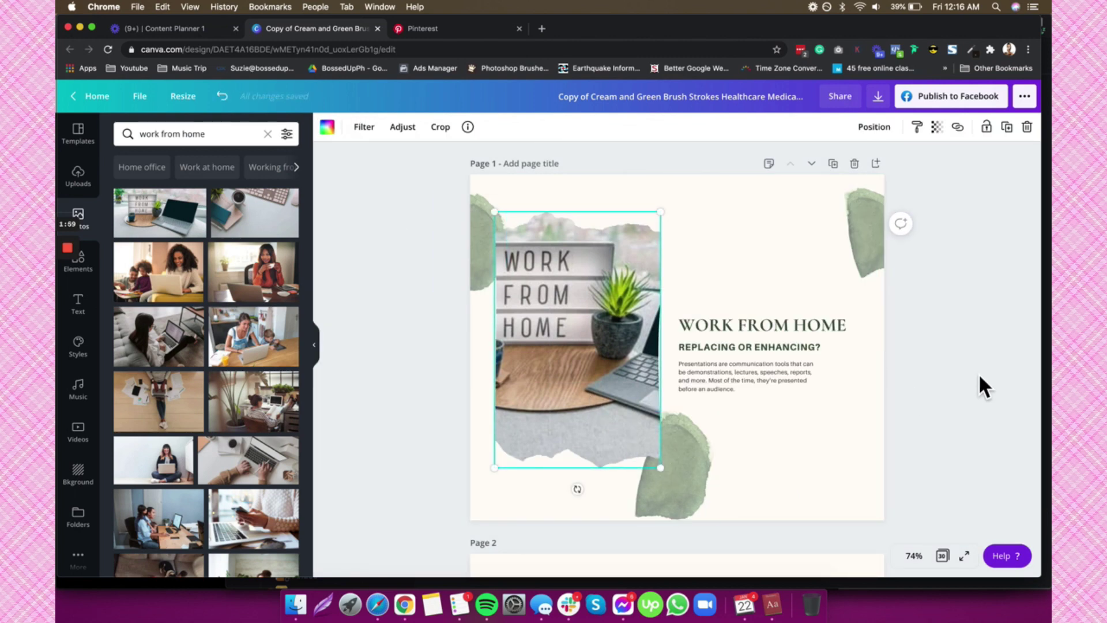
{"action": "left_click", "coordinate": [998, 387]}
{"action": "scroll", "coordinate": [997, 387], "scroll_direction": "down", "scroll_amount": 3}
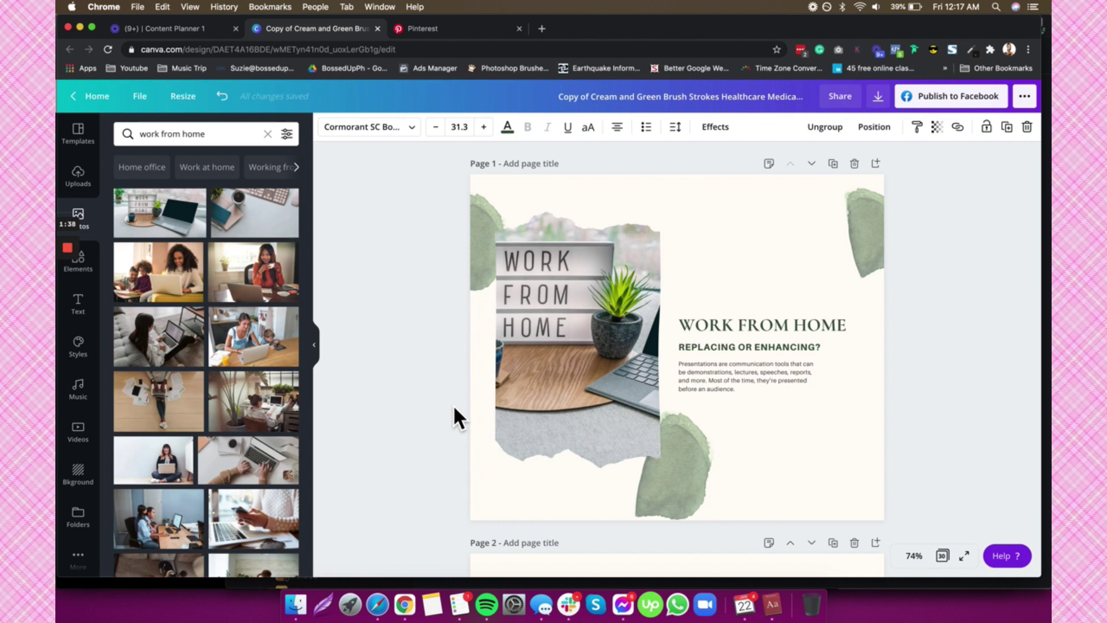
{"action": "scroll", "coordinate": [645, 482], "scroll_direction": "down", "scroll_amount": 4}
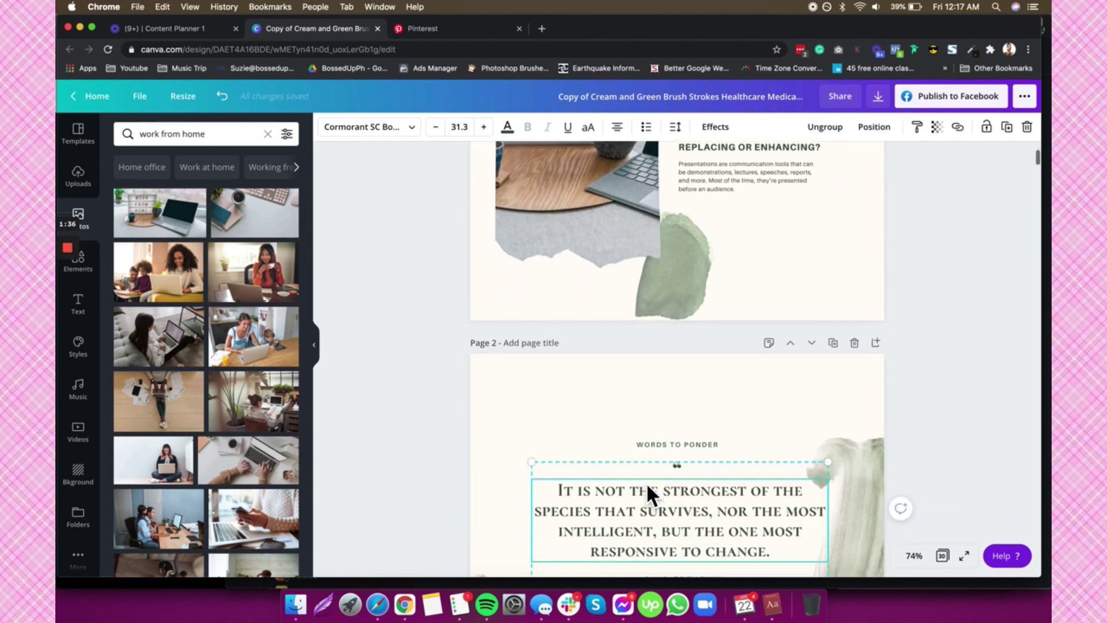
{"action": "scroll", "coordinate": [437, 199], "scroll_direction": "up", "scroll_amount": 4}
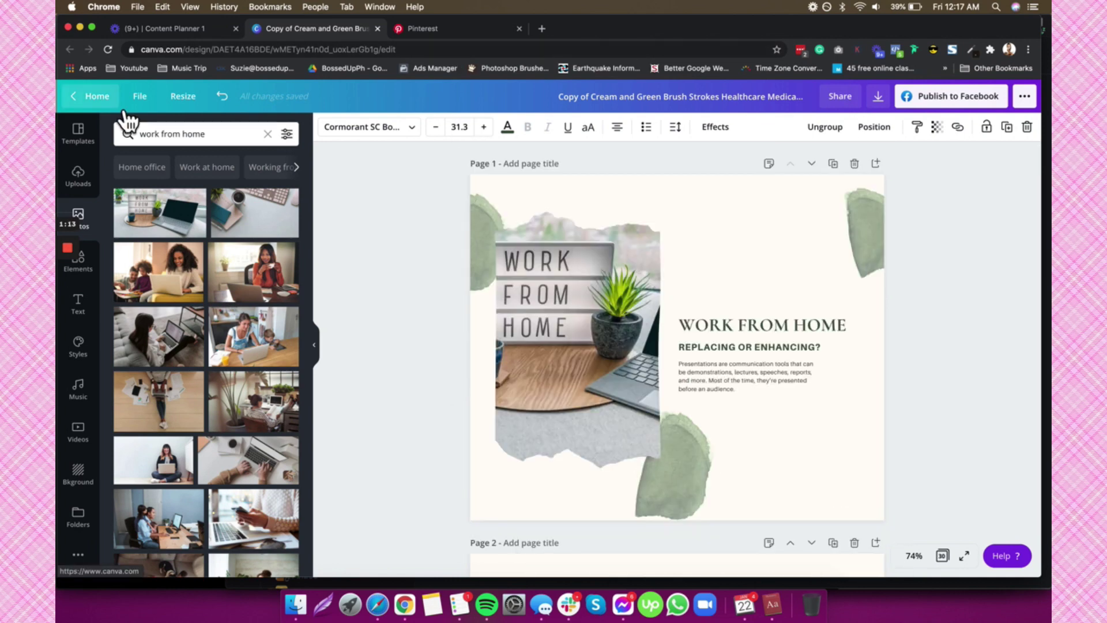
Step: Create a blank Facebook Post design for February 1 from the Content Planner
{"action": "left_click", "coordinate": [97, 96]}
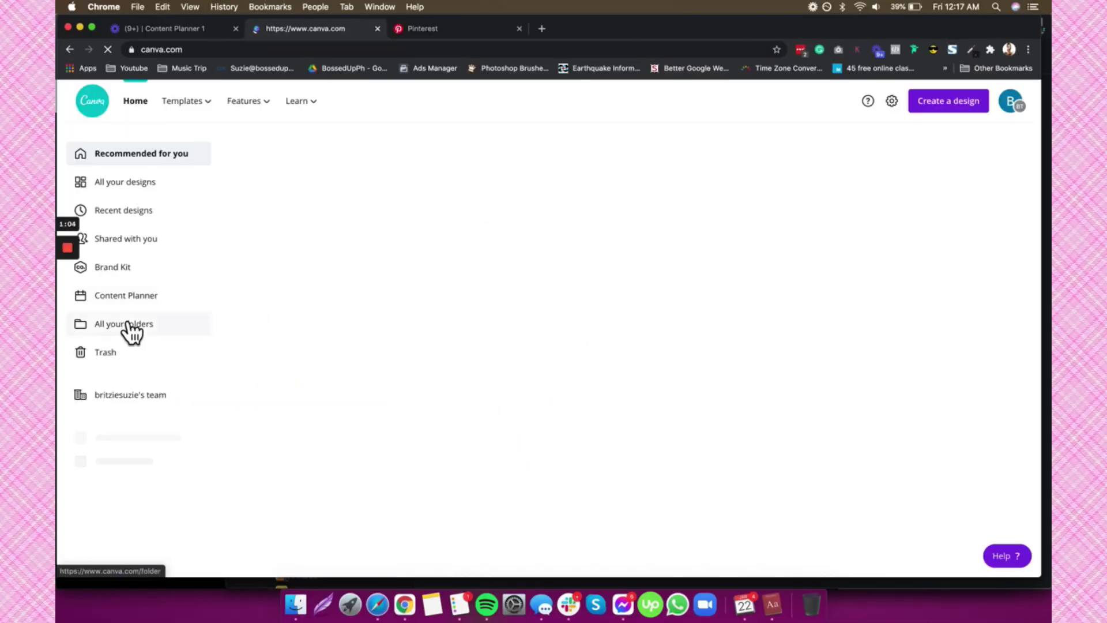
{"action": "left_click", "coordinate": [145, 313]}
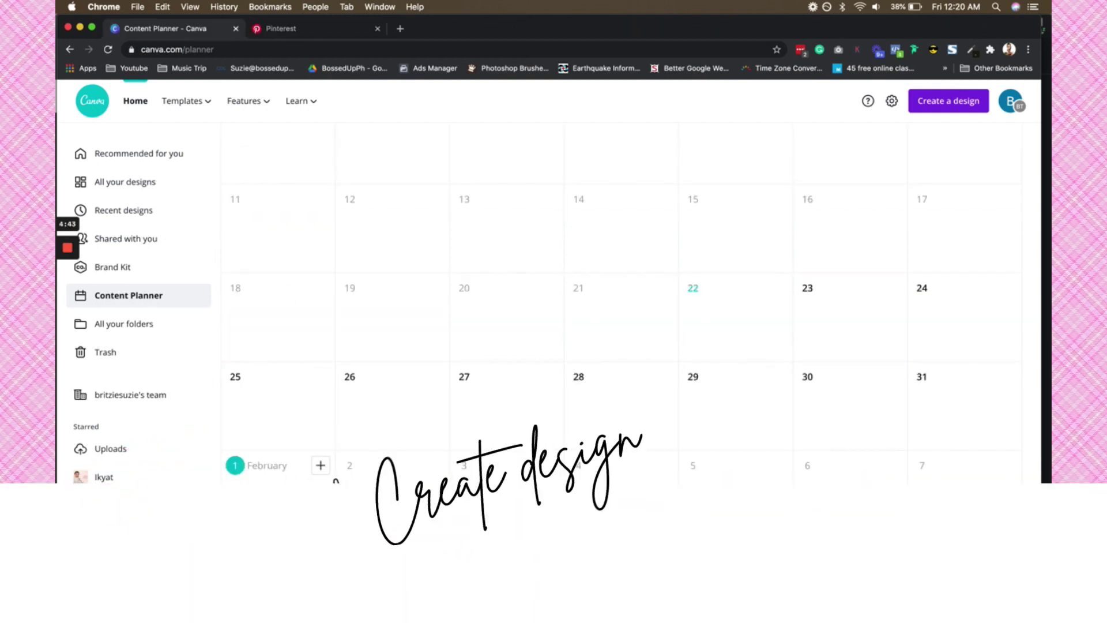
{"action": "left_click", "coordinate": [321, 466]}
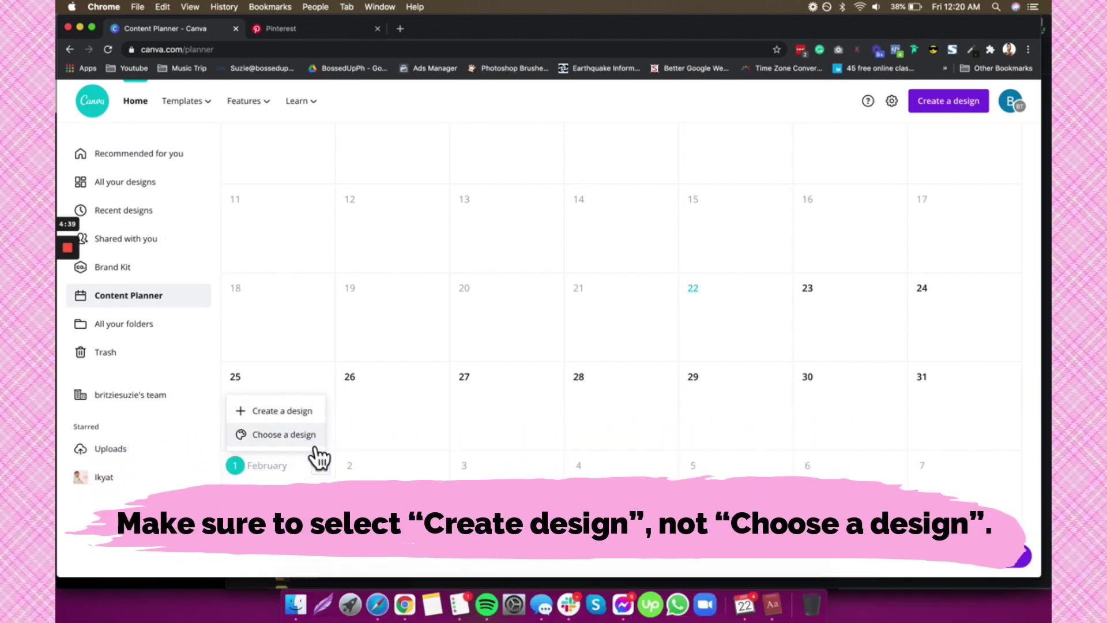
{"action": "left_click", "coordinate": [314, 442]}
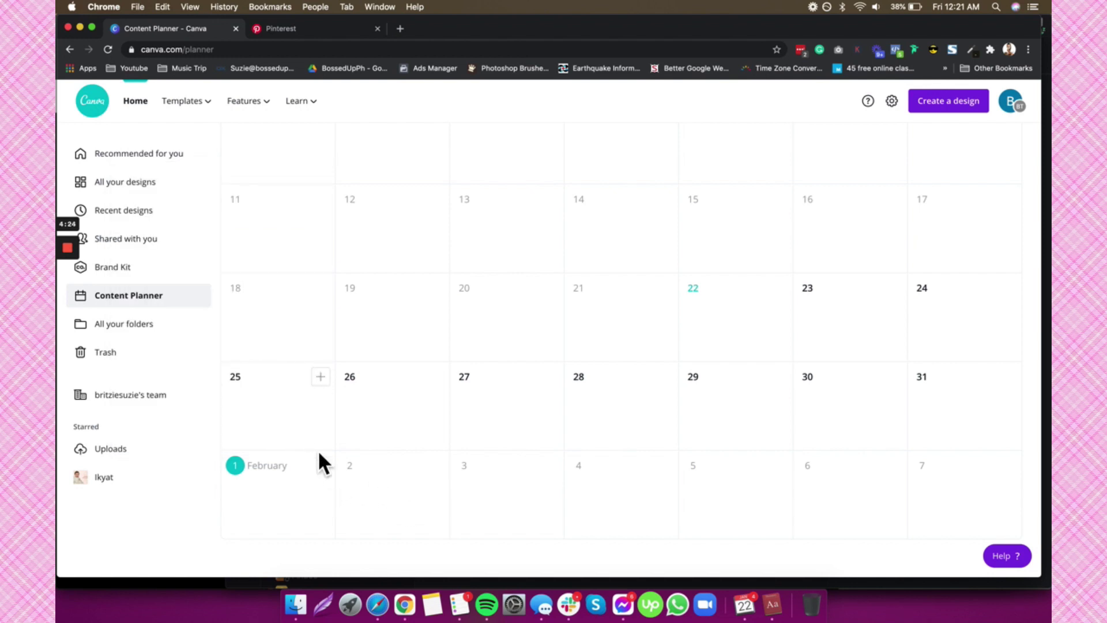
{"action": "left_click", "coordinate": [322, 468]}
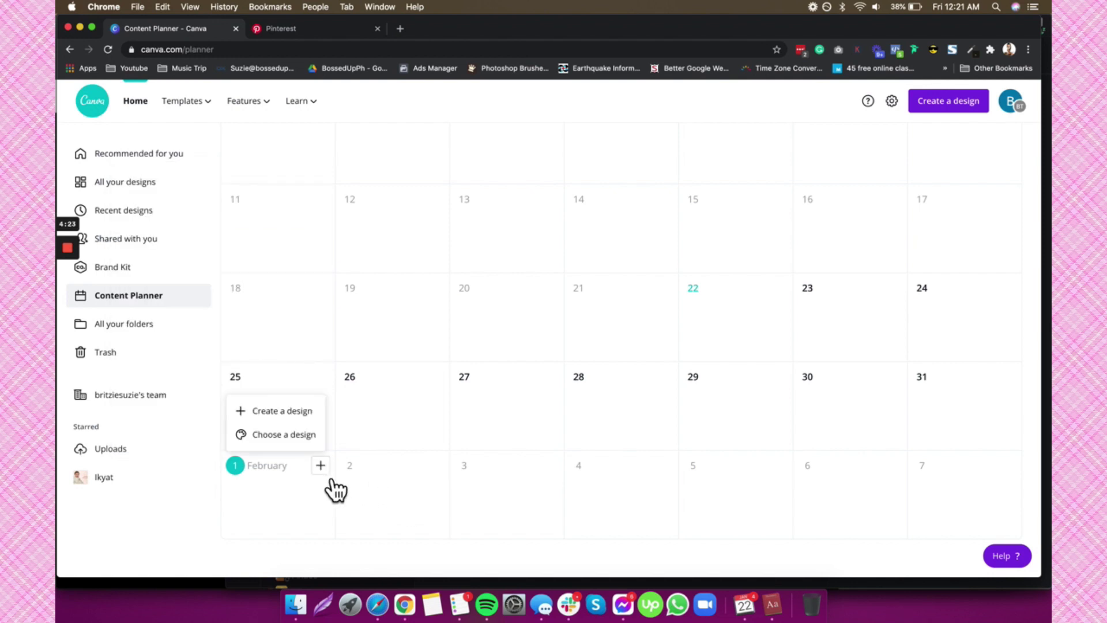
{"action": "left_click", "coordinate": [314, 417]}
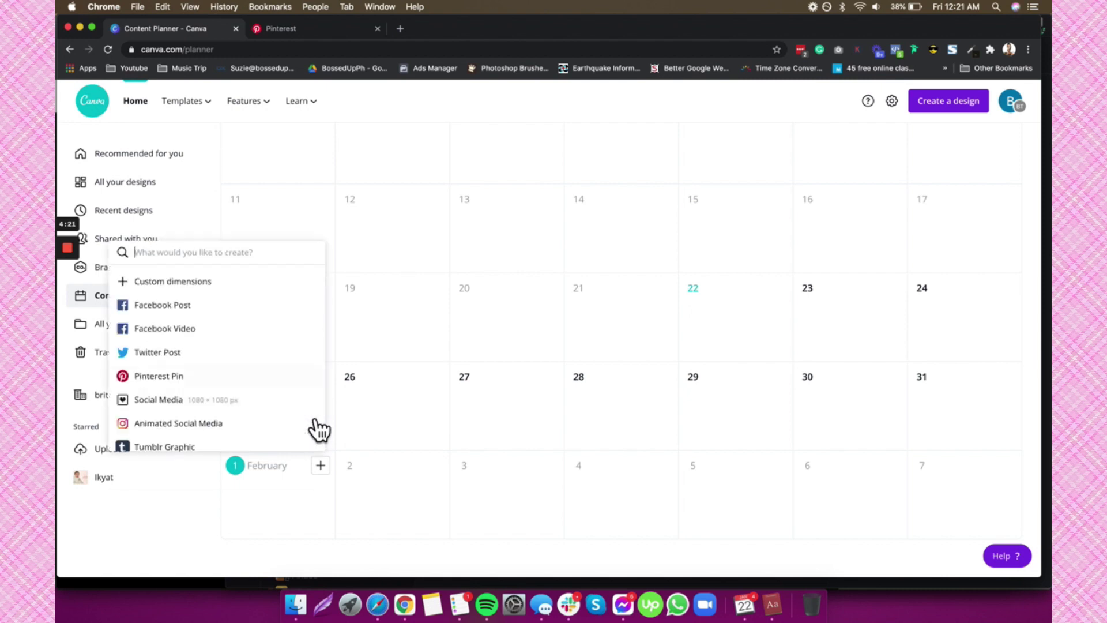
{"action": "left_click", "coordinate": [248, 306]}
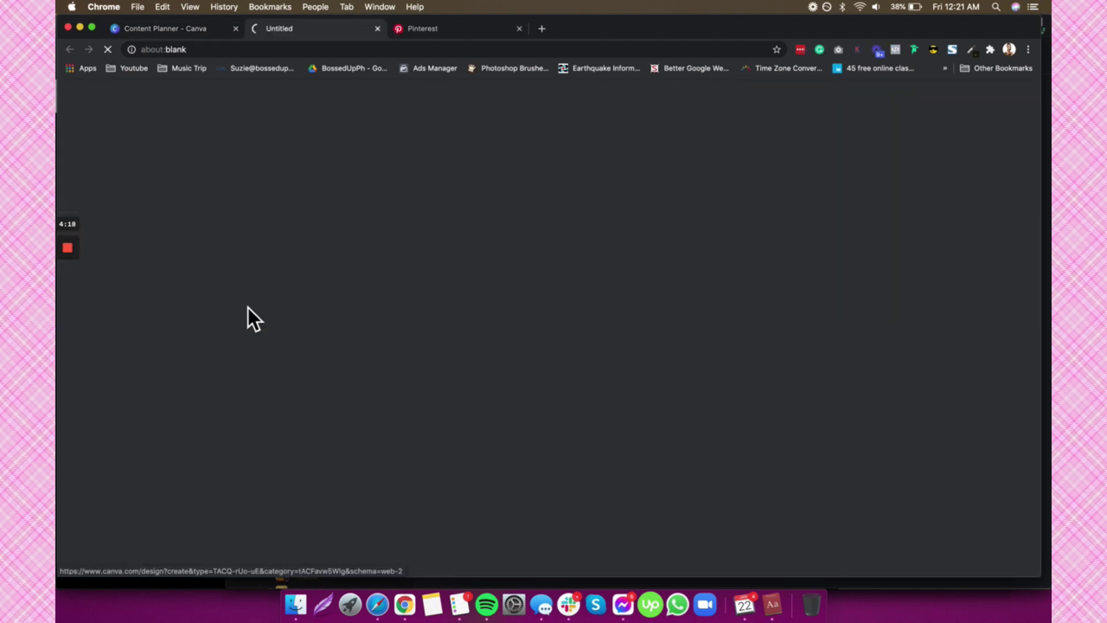
Step: Open the resized brush strokes design again and rename it "MasterTemplate for Feb 2021"
{"action": "left_click", "coordinate": [541, 28]}
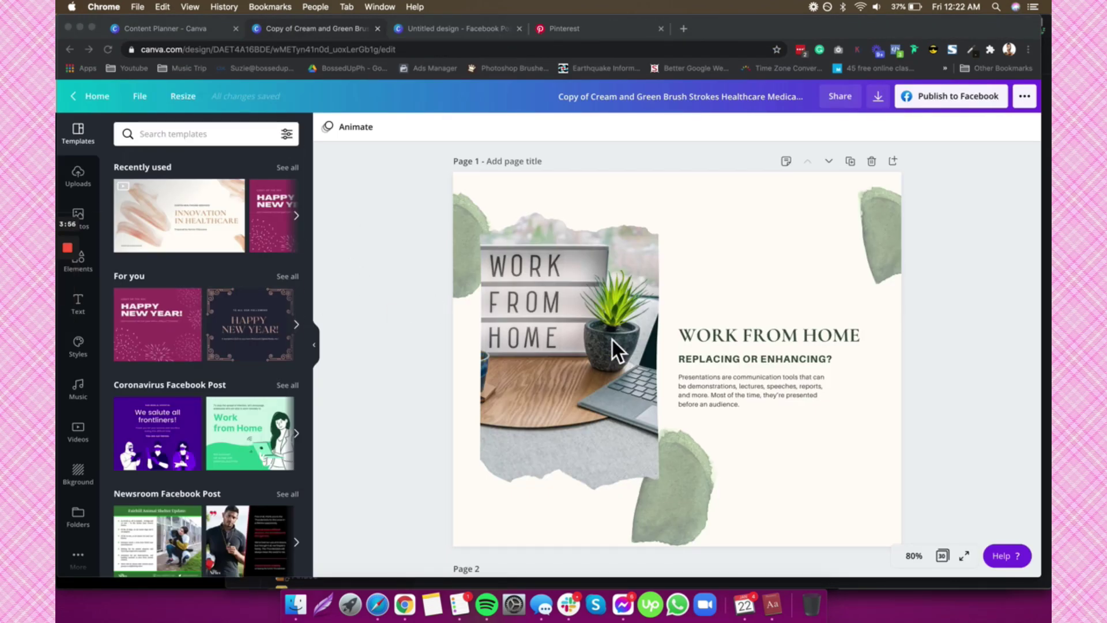
{"action": "left_click", "coordinate": [642, 97]}
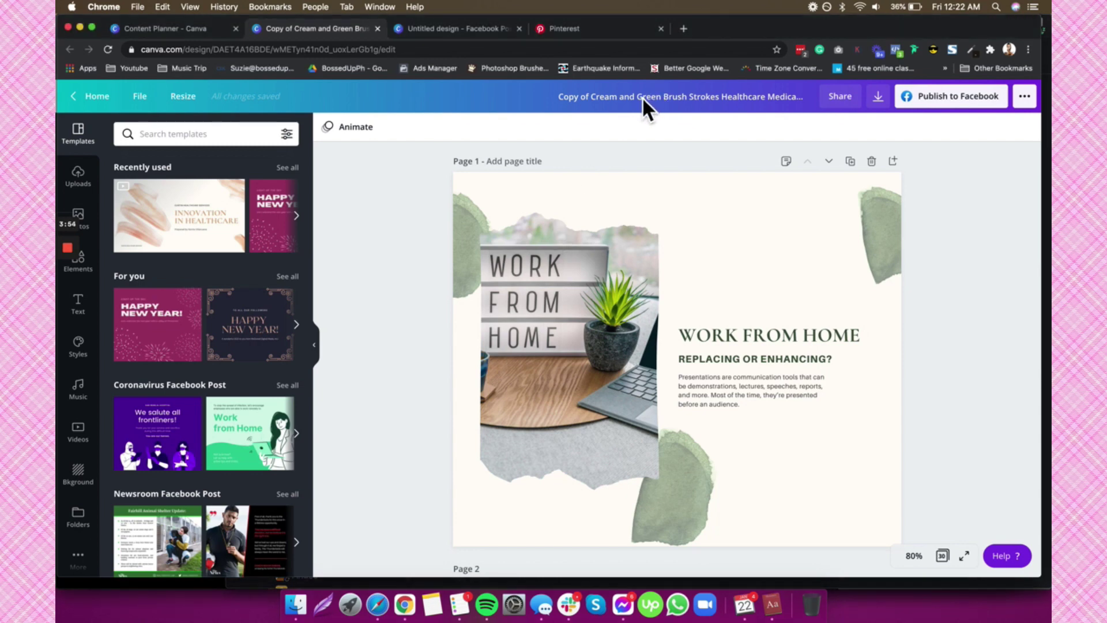
{"action": "key", "text": "super+a"}
{"action": "type", "text": "Mas"}
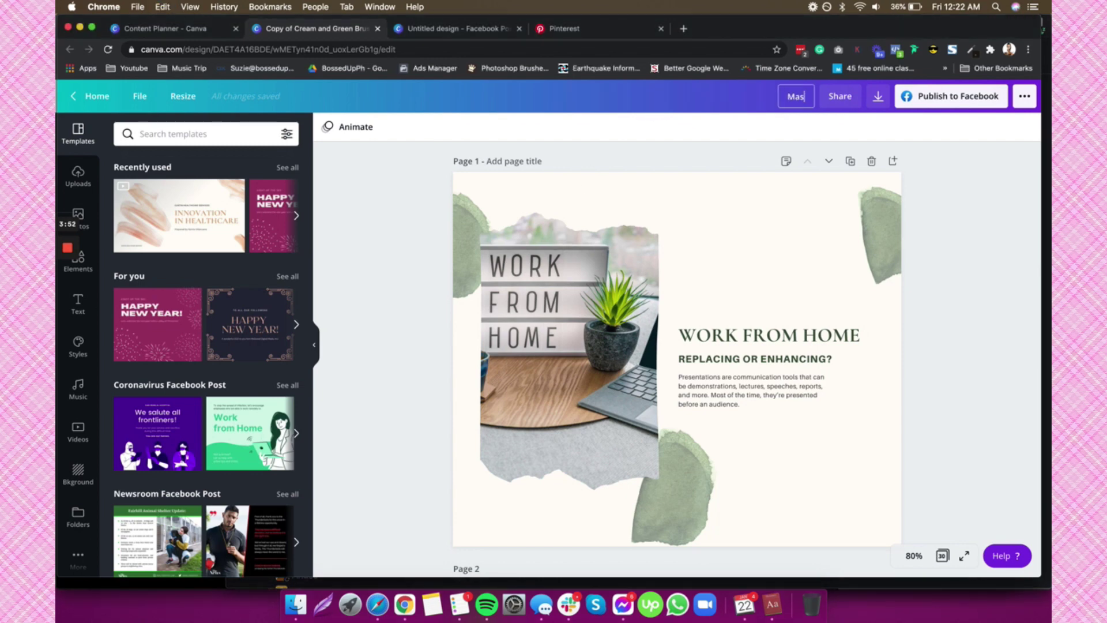
{"action": "type", "text": "terTemplate for Feb 2021"}
{"action": "left_click", "coordinate": [355, 277]}
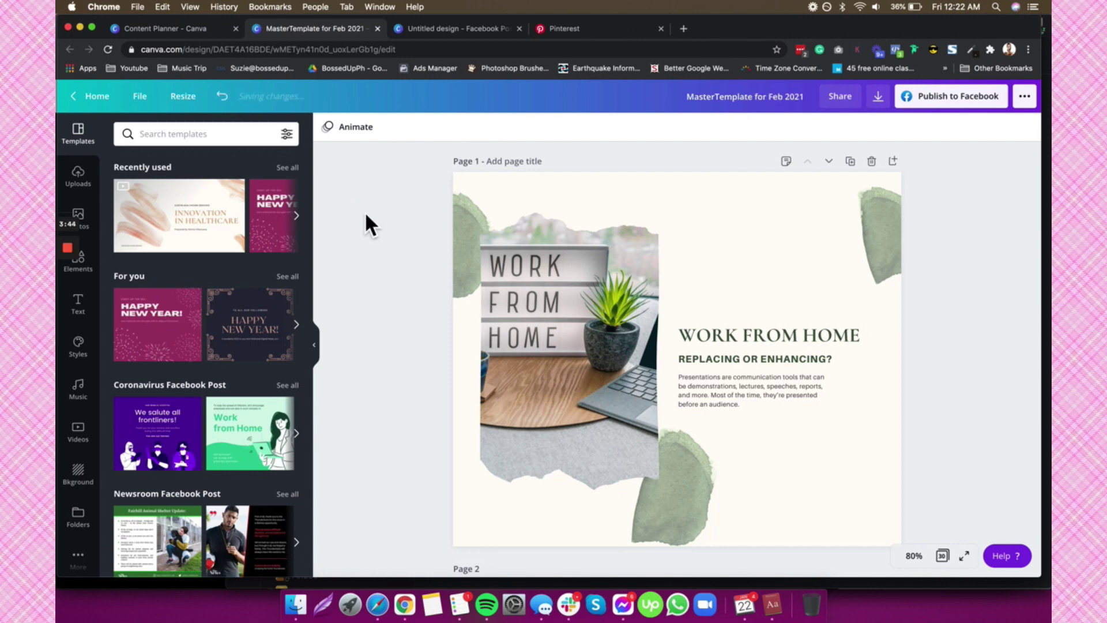
Step: Switch to the blank Facebook Post design and name it "Day 1"
{"action": "left_click", "coordinate": [451, 38]}
{"action": "left_click", "coordinate": [804, 109]}
{"action": "key", "text": "BackSpace"}
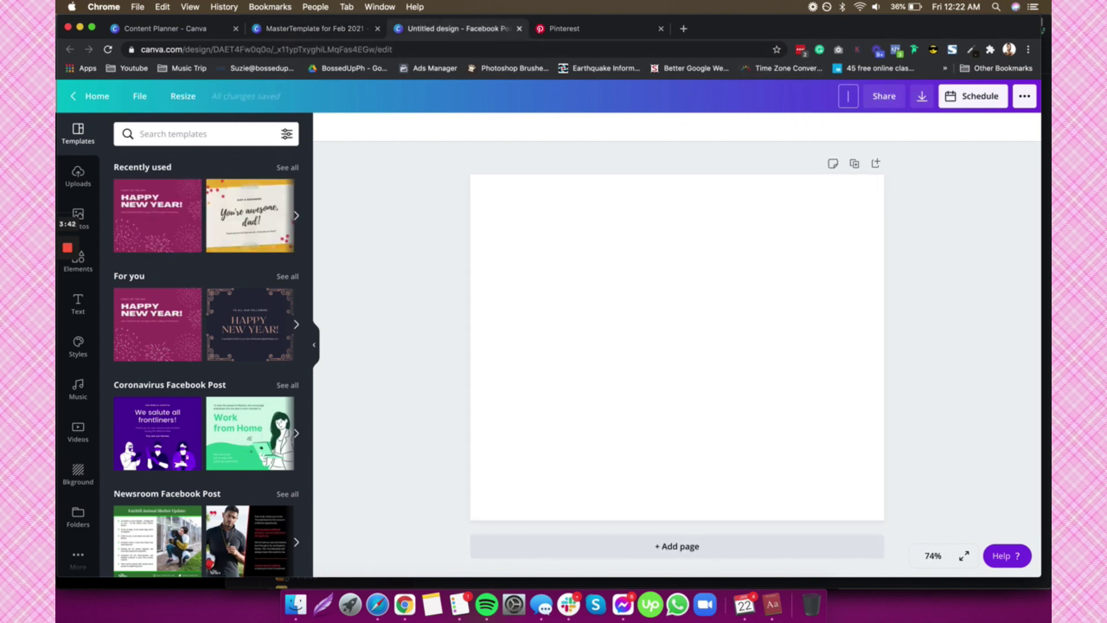
{"action": "type", "text": "Day 1"}
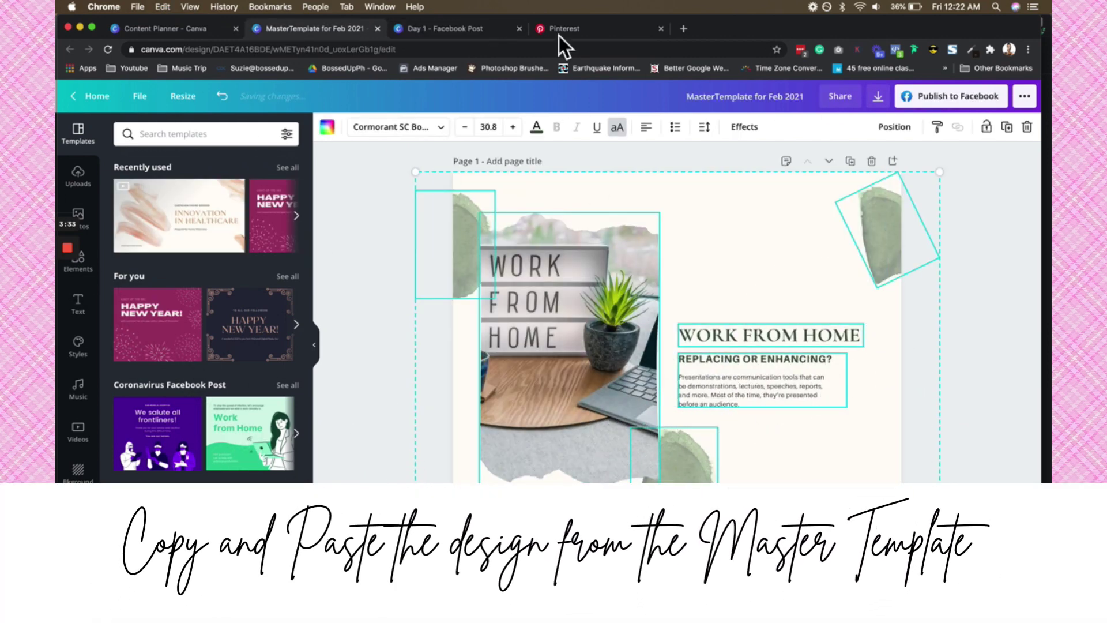
Step: Paste all the elements copied from page 1 of the master template onto the blank Day 1 page
{"action": "left_click", "coordinate": [476, 33]}
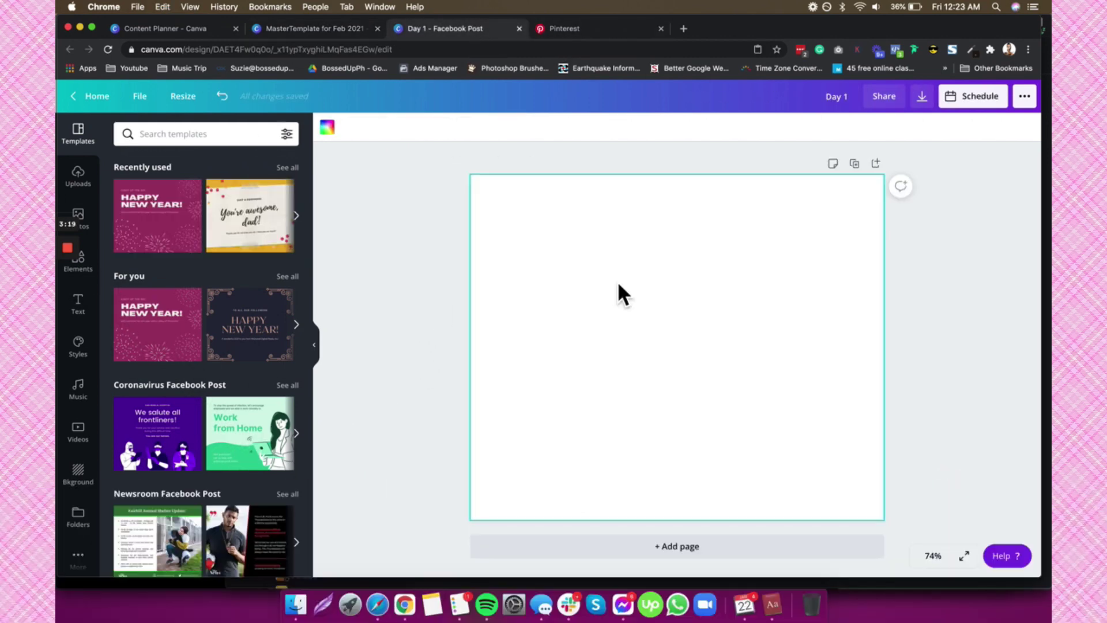
{"action": "key", "text": "super+v"}
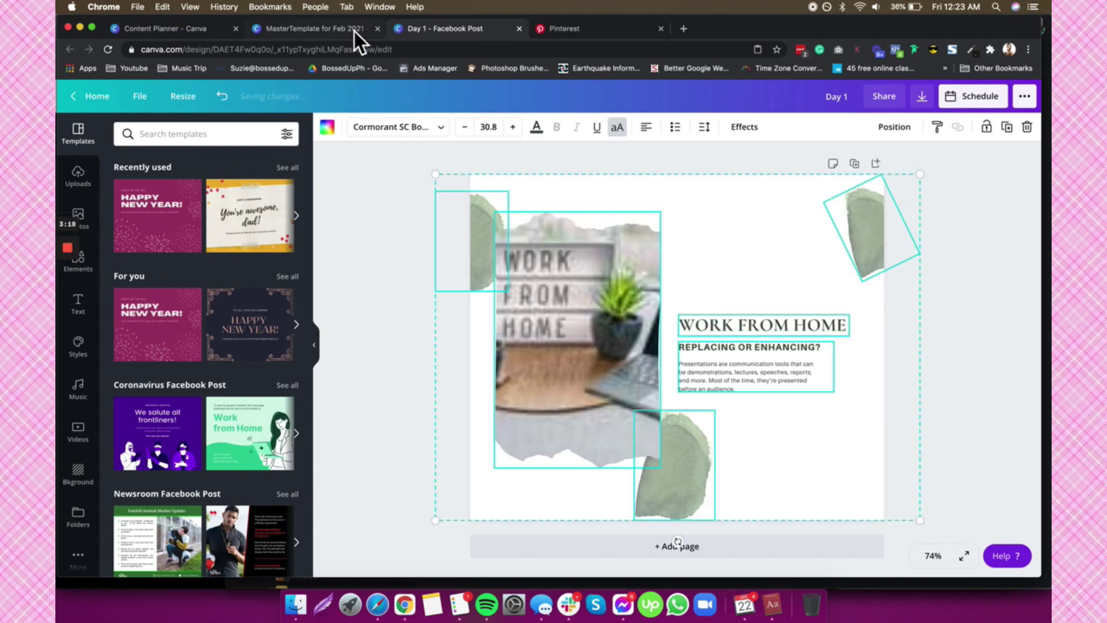
{"action": "left_click", "coordinate": [391, 375]}
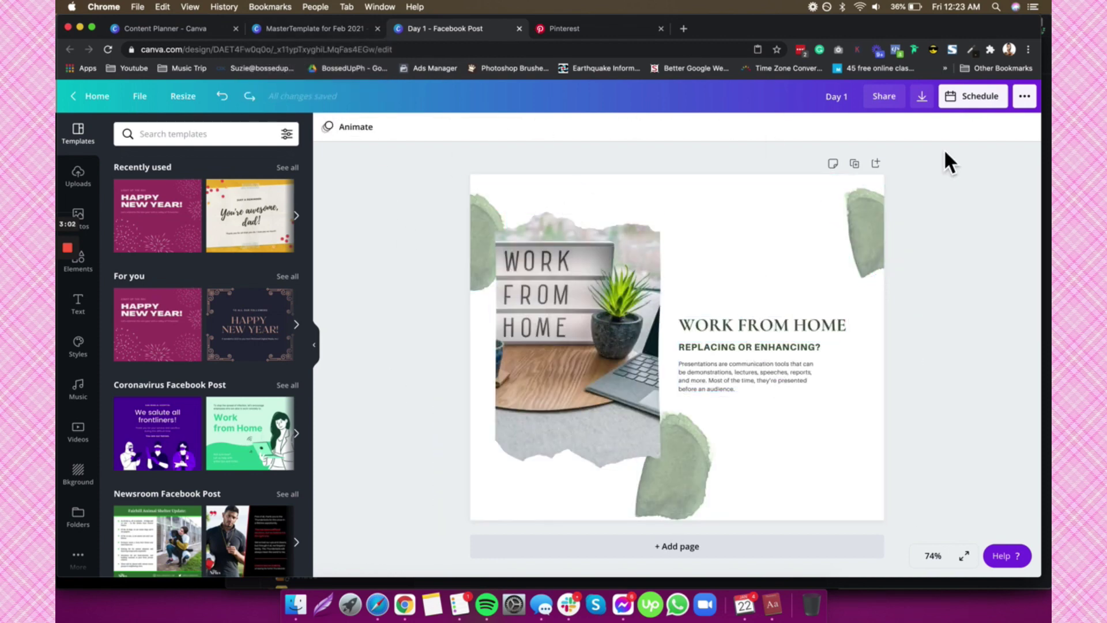
Step: Set the Day 1 post's scheduled time on February 1 to 08:00 PM
{"action": "left_click", "coordinate": [1000, 115]}
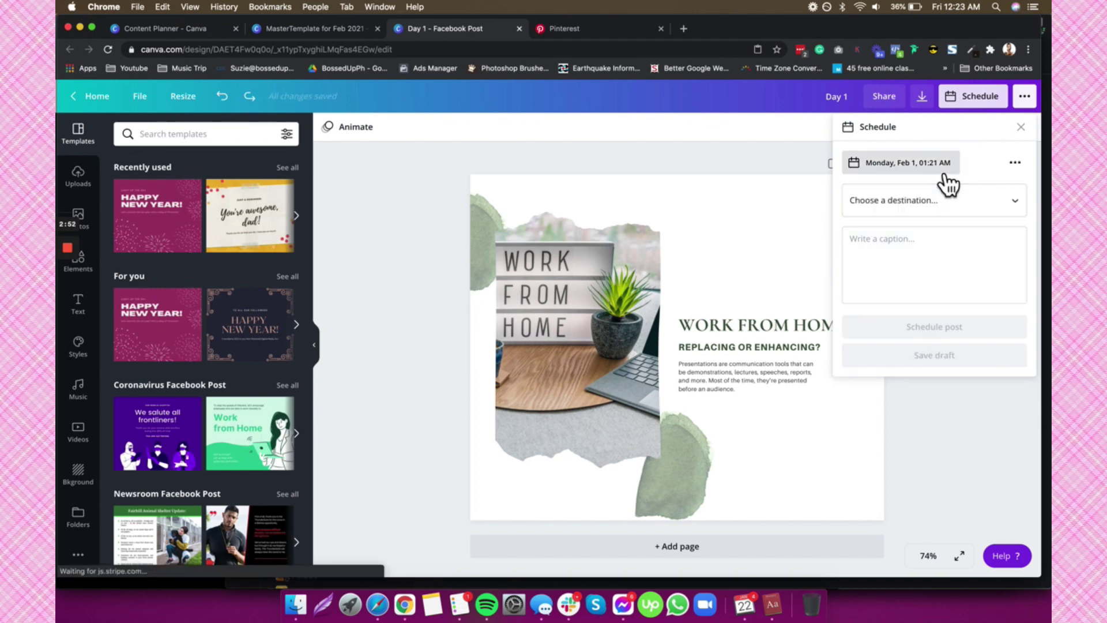
{"action": "left_click", "coordinate": [947, 182]}
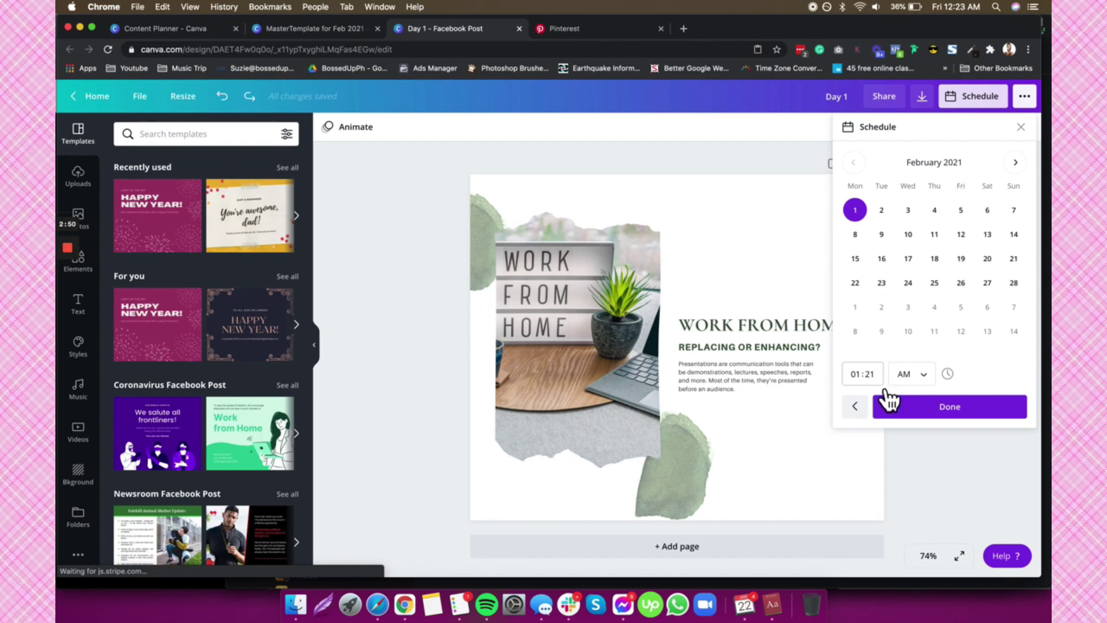
{"action": "left_click", "coordinate": [865, 377]}
{"action": "type", "text": "8"}
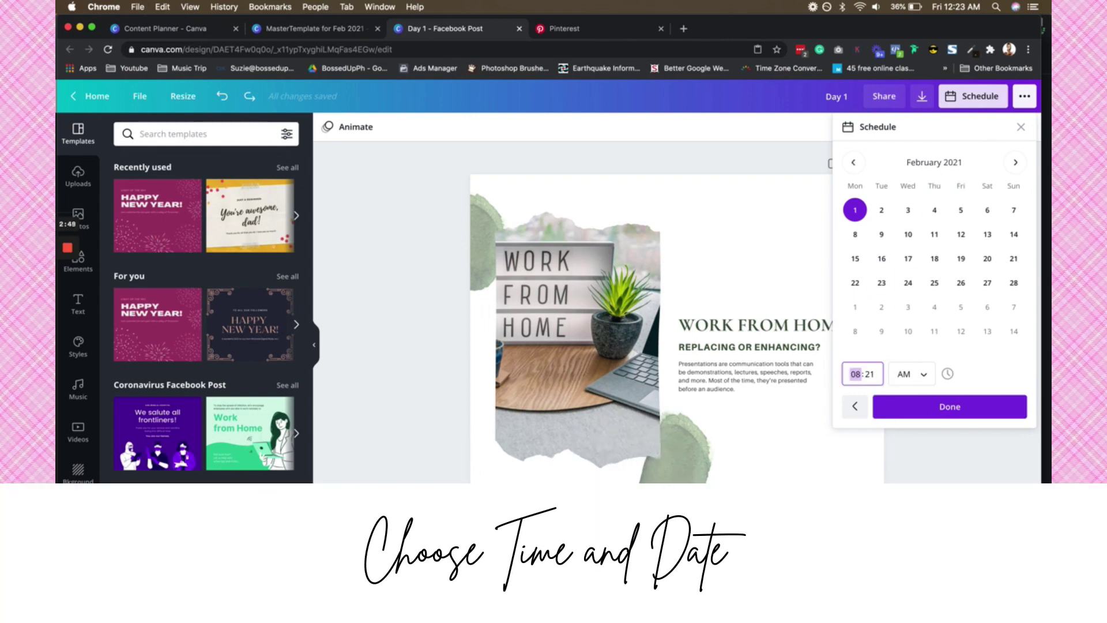
{"action": "left_click", "coordinate": [871, 375]}
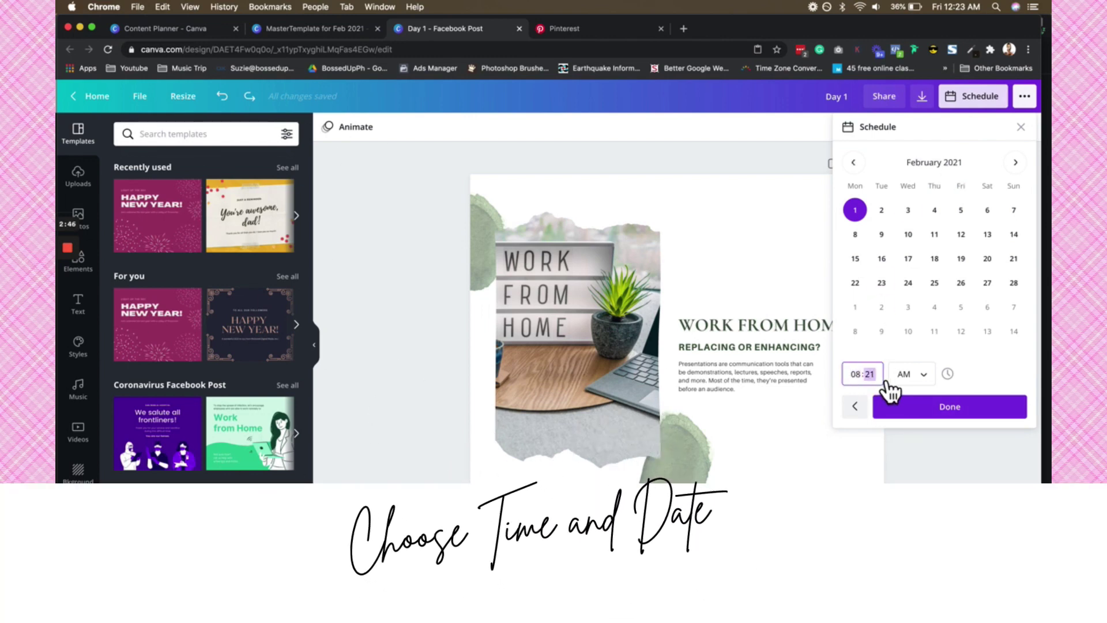
{"action": "type", "text": "00"}
{"action": "left_click", "coordinate": [919, 373]}
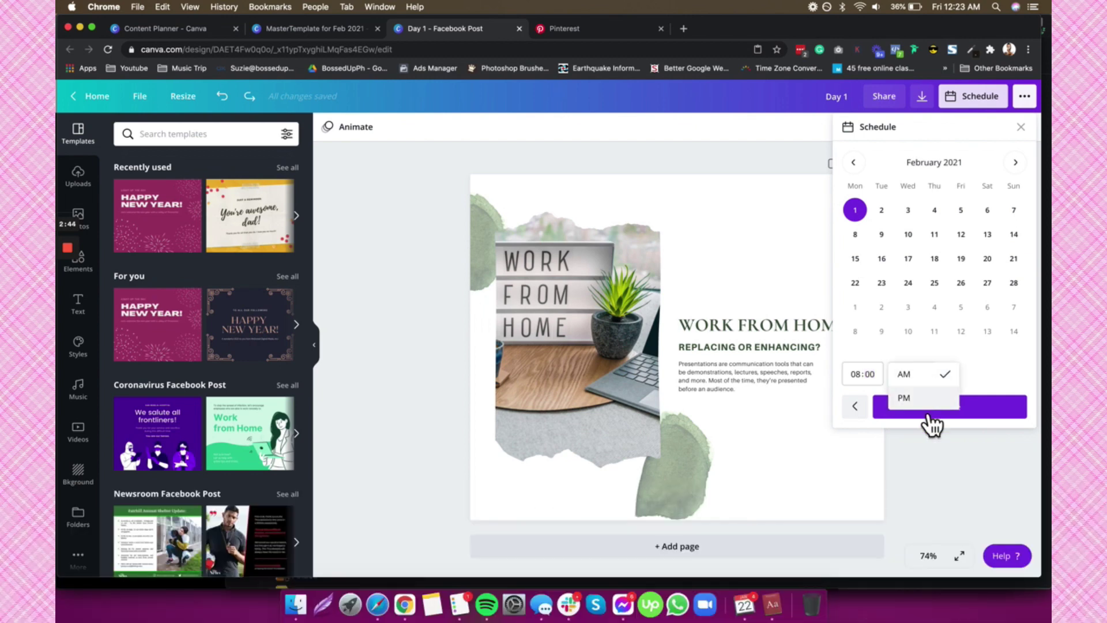
{"action": "left_click", "coordinate": [930, 411]}
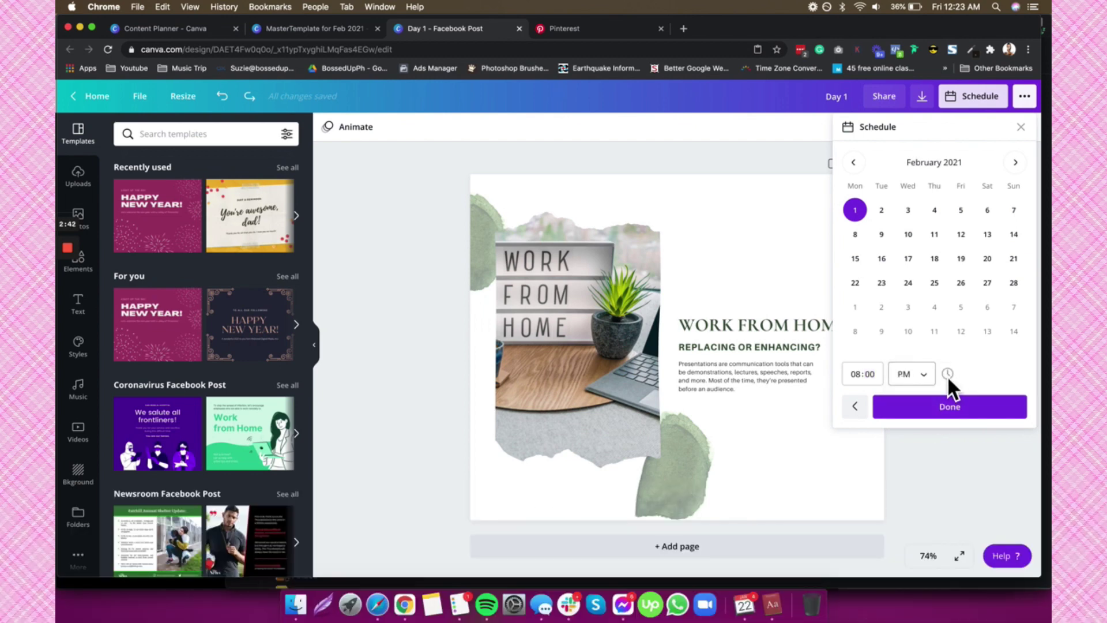
{"action": "mouse_move", "coordinate": [948, 375]}
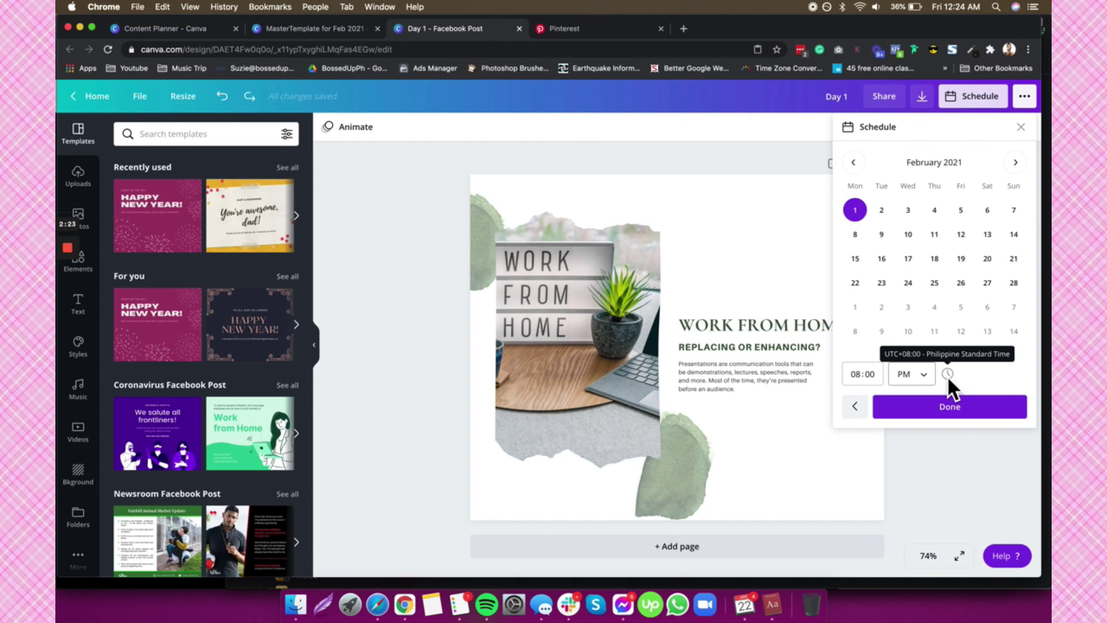
{"action": "left_click", "coordinate": [969, 415]}
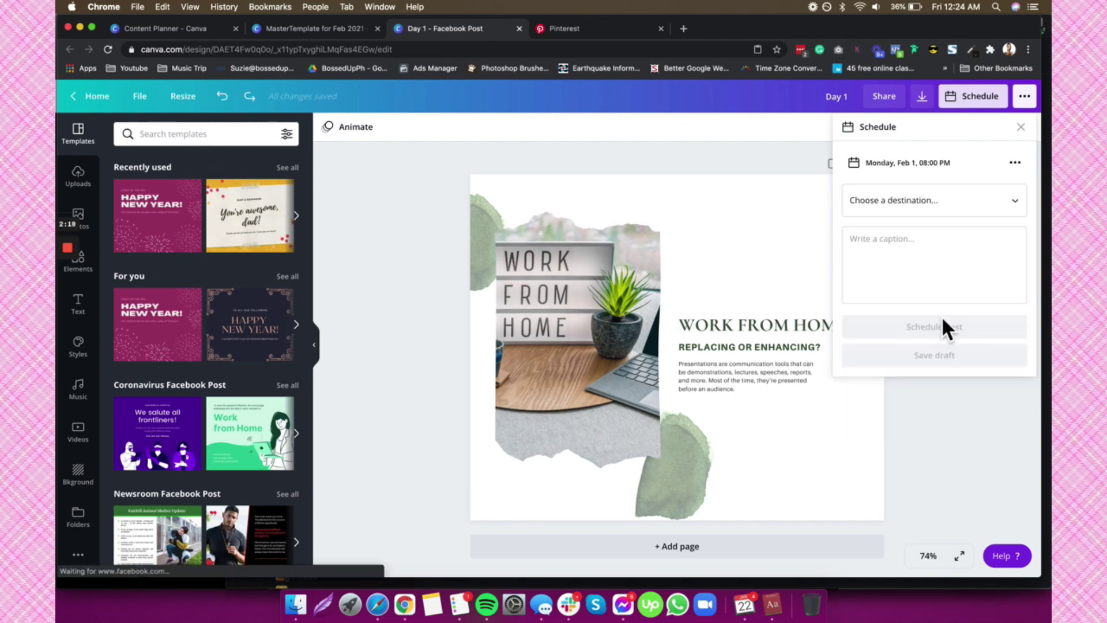
Step: Add a Twitter account as a publishing destination for the scheduled Day 1 post
{"action": "left_click", "coordinate": [946, 196]}
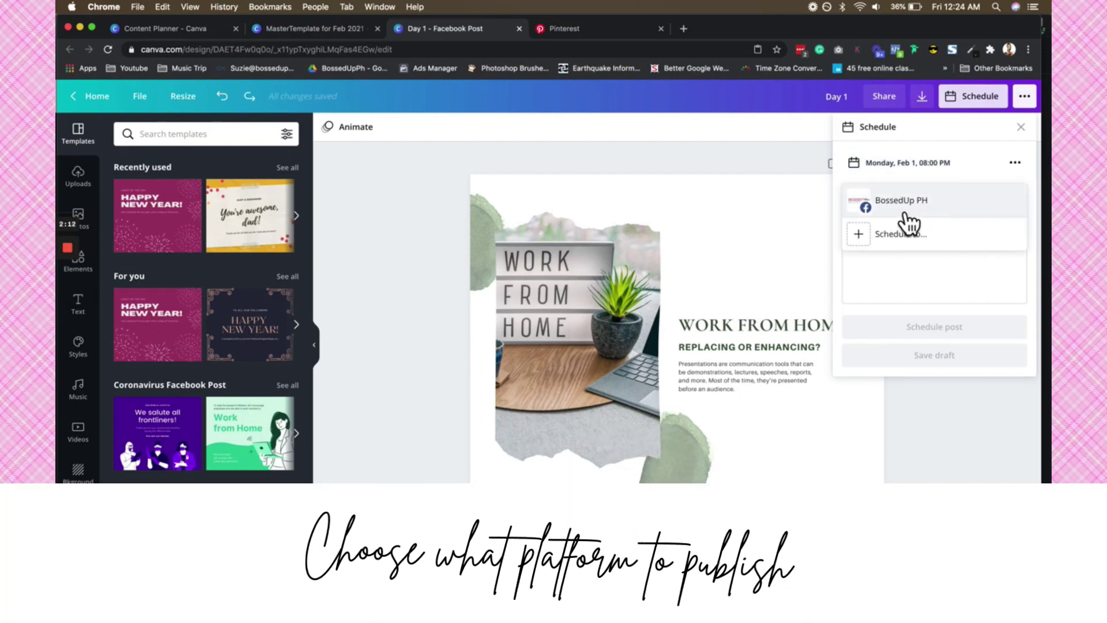
{"action": "left_click", "coordinate": [909, 235]}
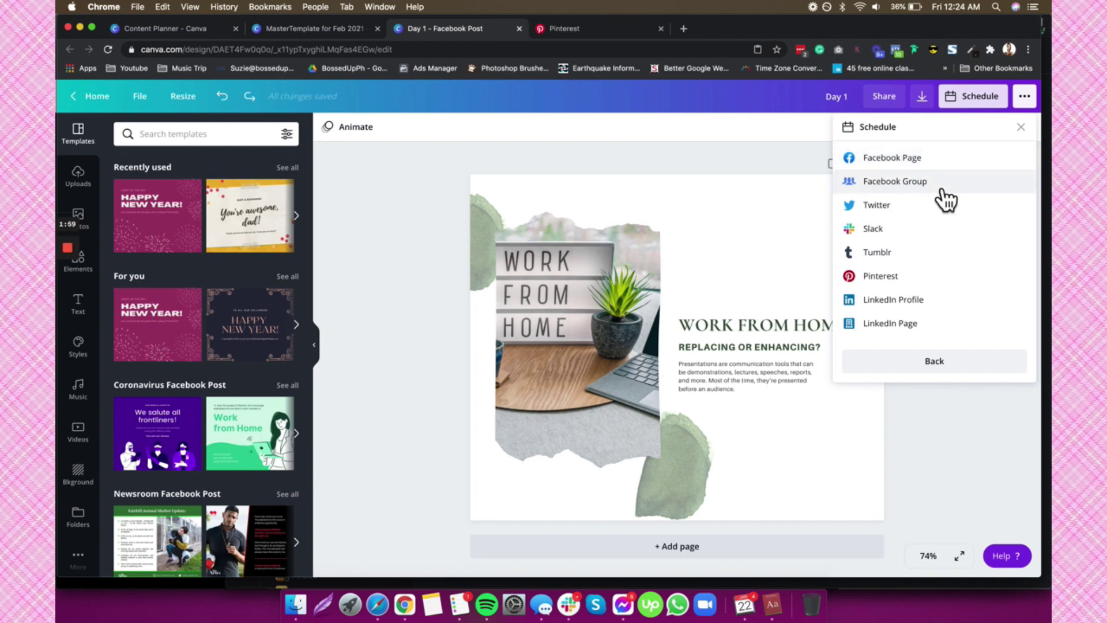
{"action": "left_click", "coordinate": [917, 206]}
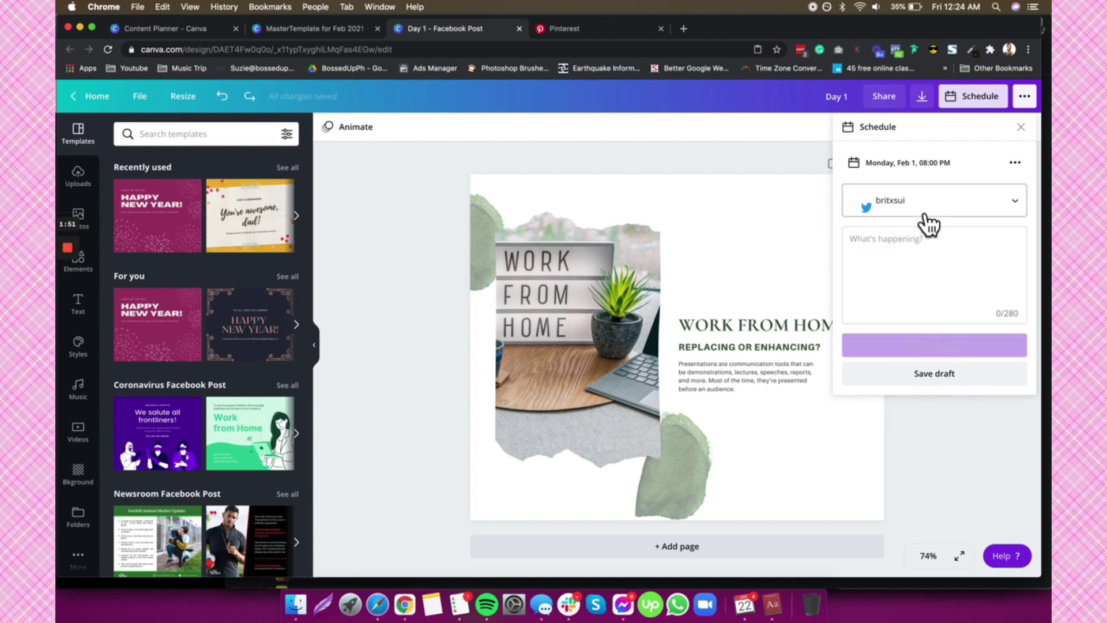
Step: Change the Day 1 post's destination to the "I'm Ready to Boss Up" Facebook group, searching the groups for "britx"
{"action": "left_click", "coordinate": [933, 218]}
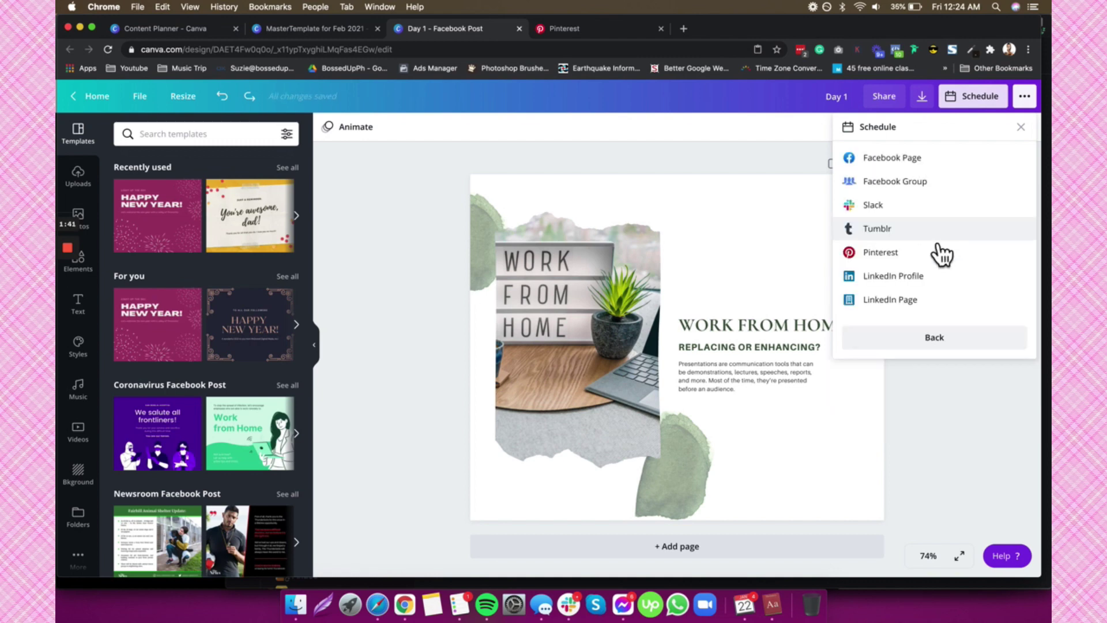
{"action": "left_click", "coordinate": [927, 183]}
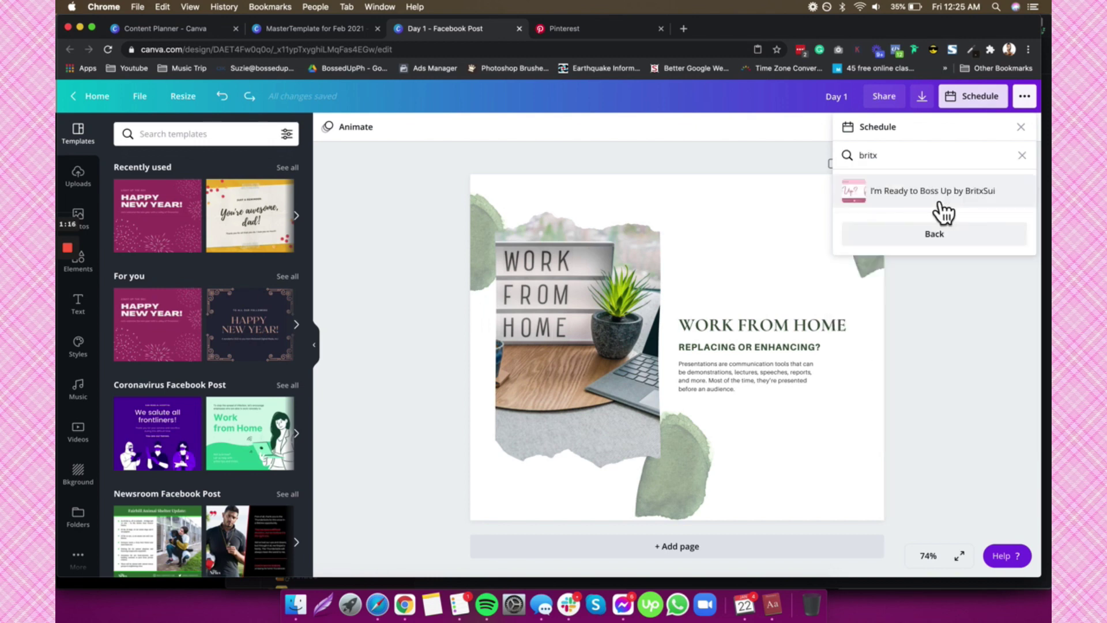
{"action": "left_click", "coordinate": [940, 214]}
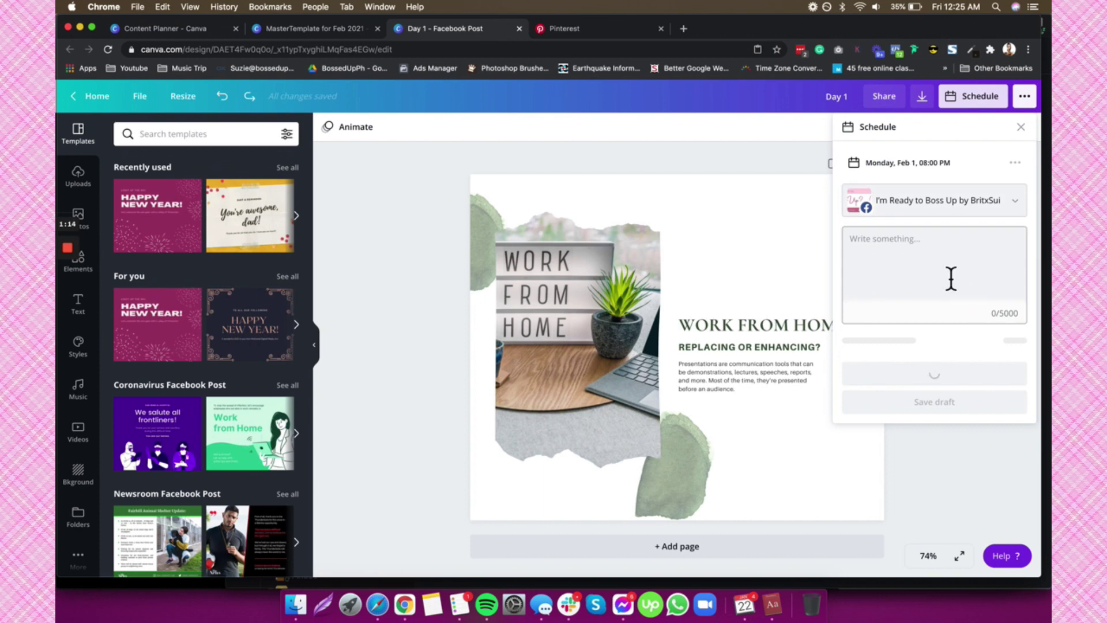
Step: Change the Day 1 post's destination to the Pinterest board "BossedUp PH mood board"
{"action": "left_click", "coordinate": [987, 215]}
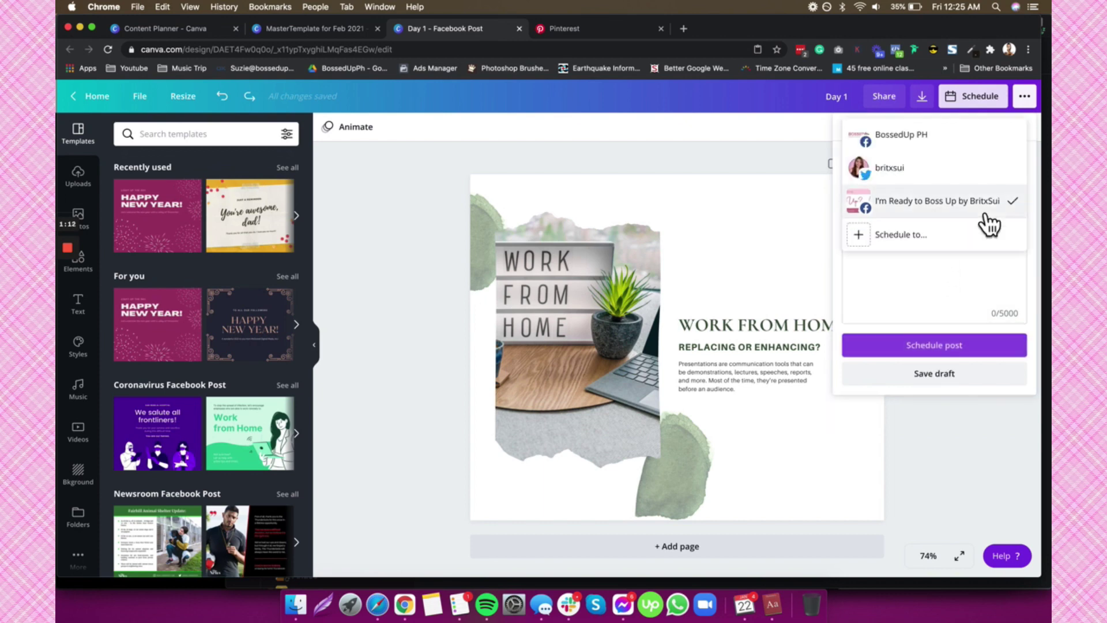
{"action": "left_click", "coordinate": [927, 250]}
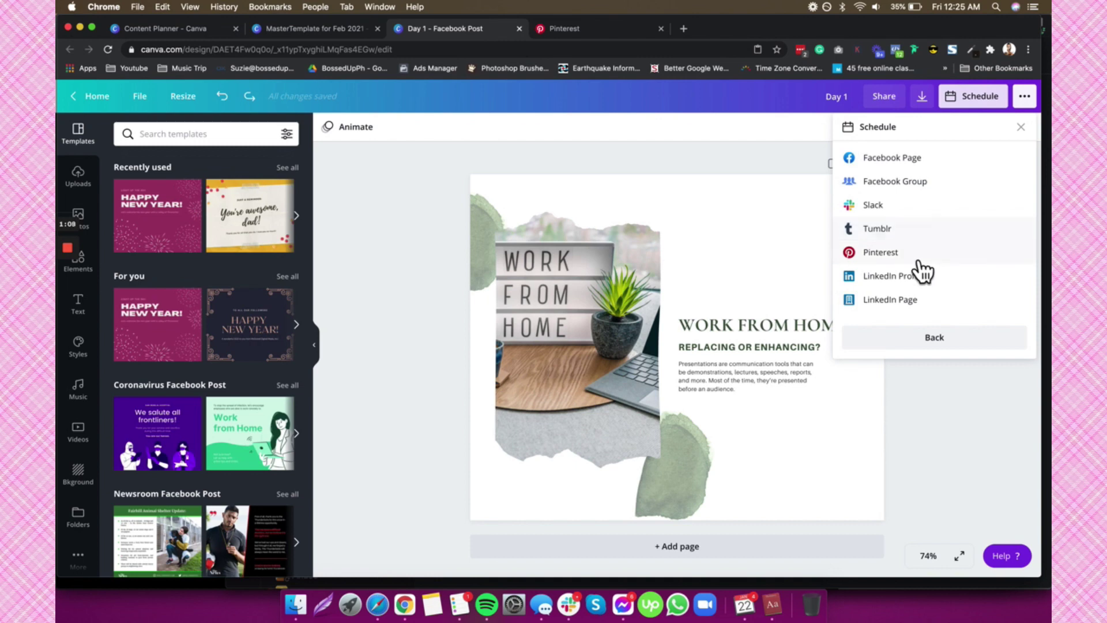
{"action": "left_click", "coordinate": [919, 261]}
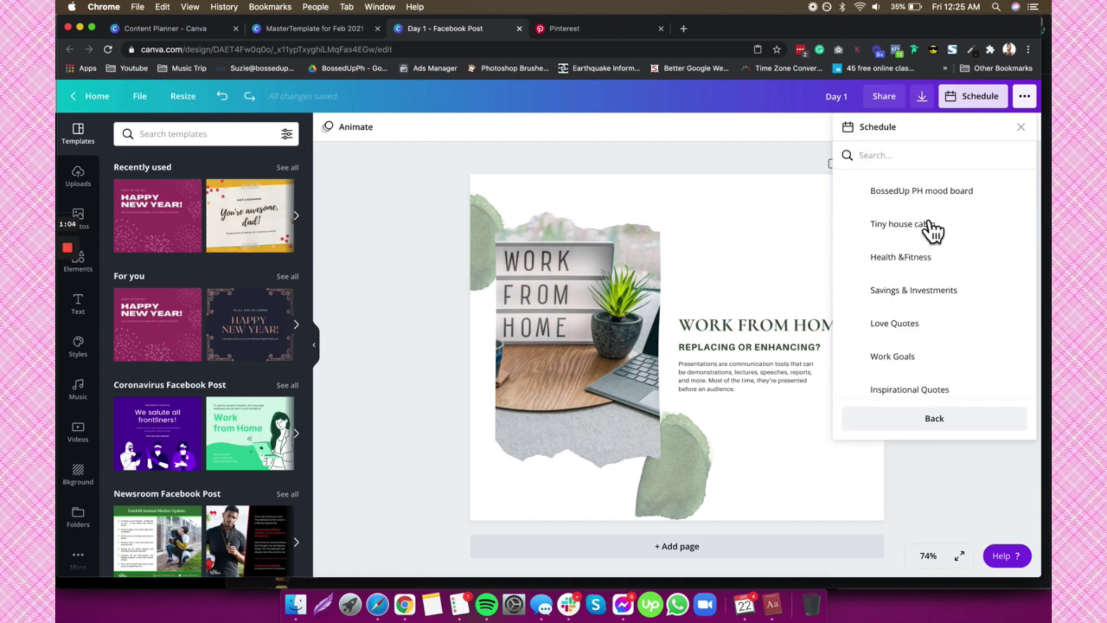
{"action": "left_click", "coordinate": [922, 190]}
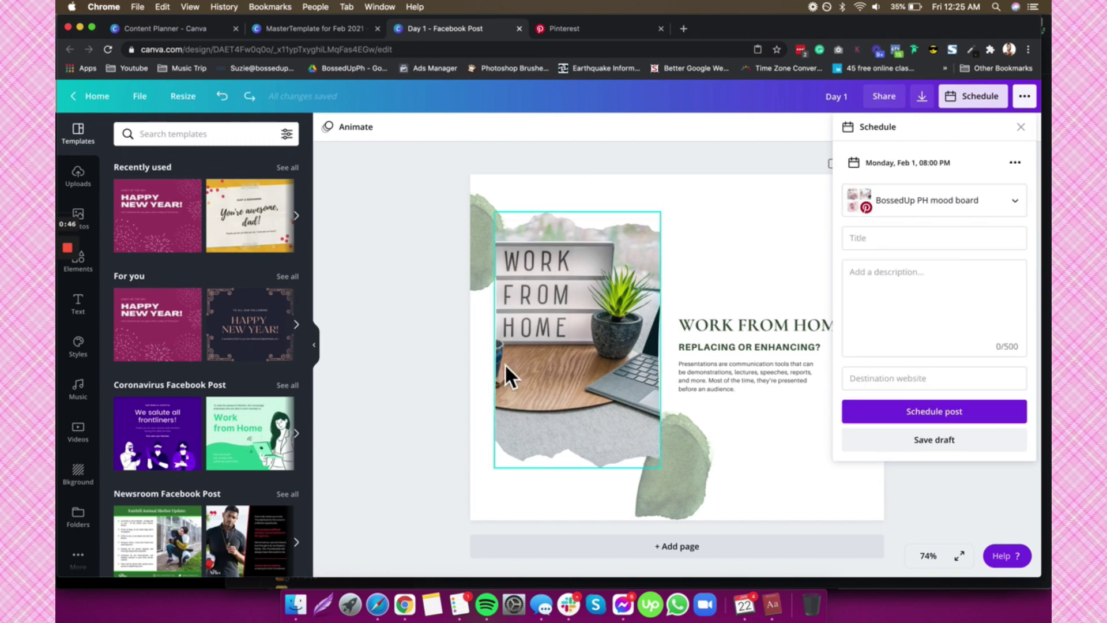
Step: Switch the Day 1 post's destination back to the BossedUp PH Facebook account
{"action": "left_click", "coordinate": [1014, 202]}
{"action": "left_click", "coordinate": [968, 138]}
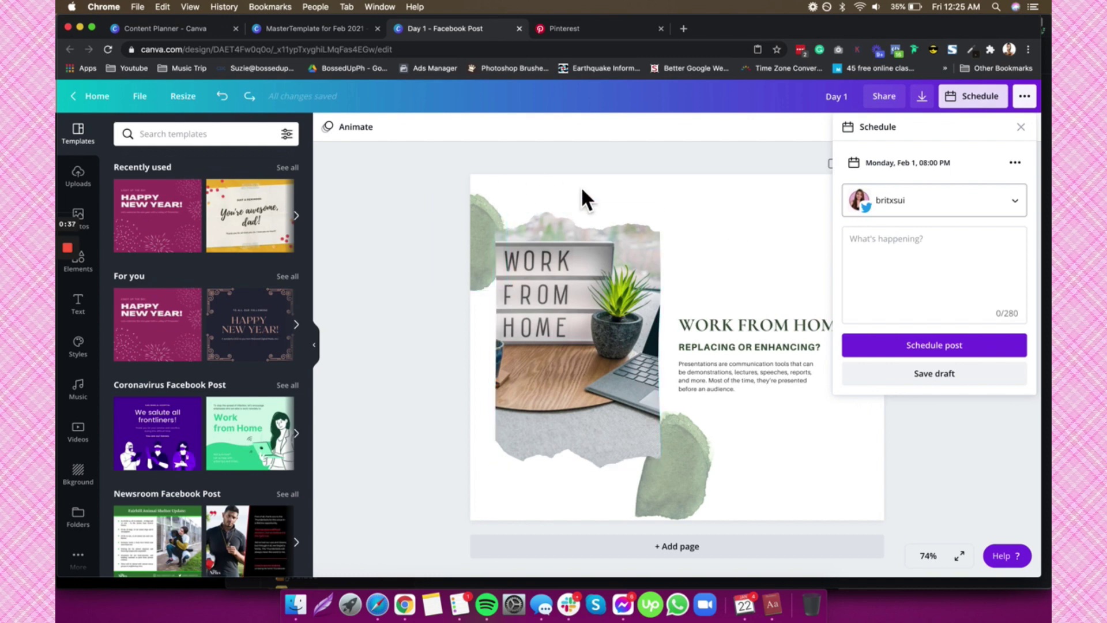
{"action": "left_click", "coordinate": [919, 210]}
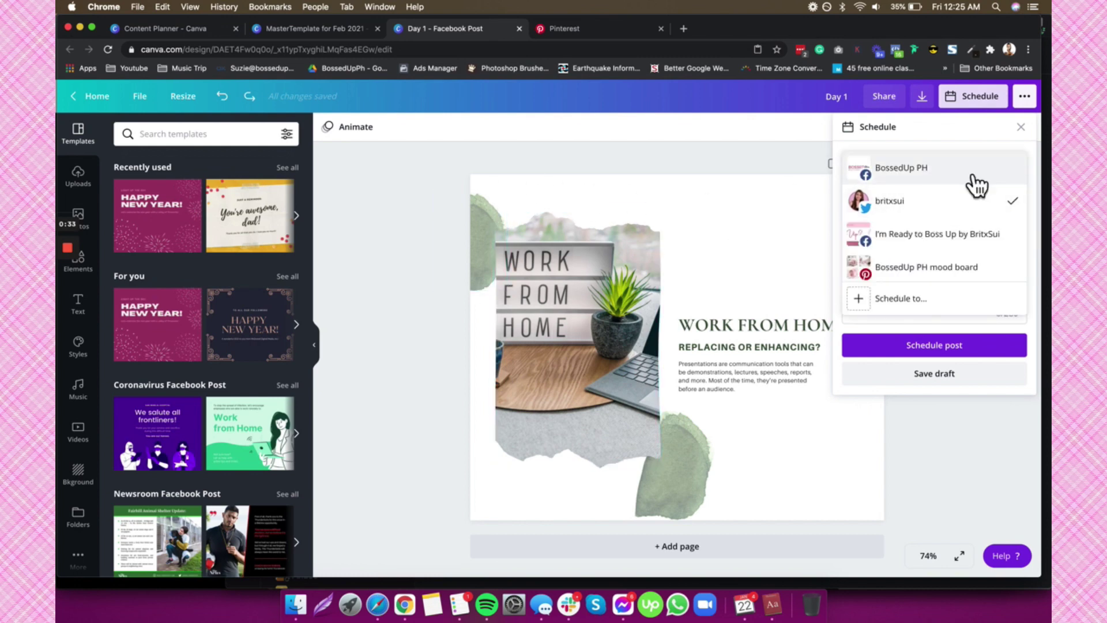
{"action": "left_click", "coordinate": [974, 180]}
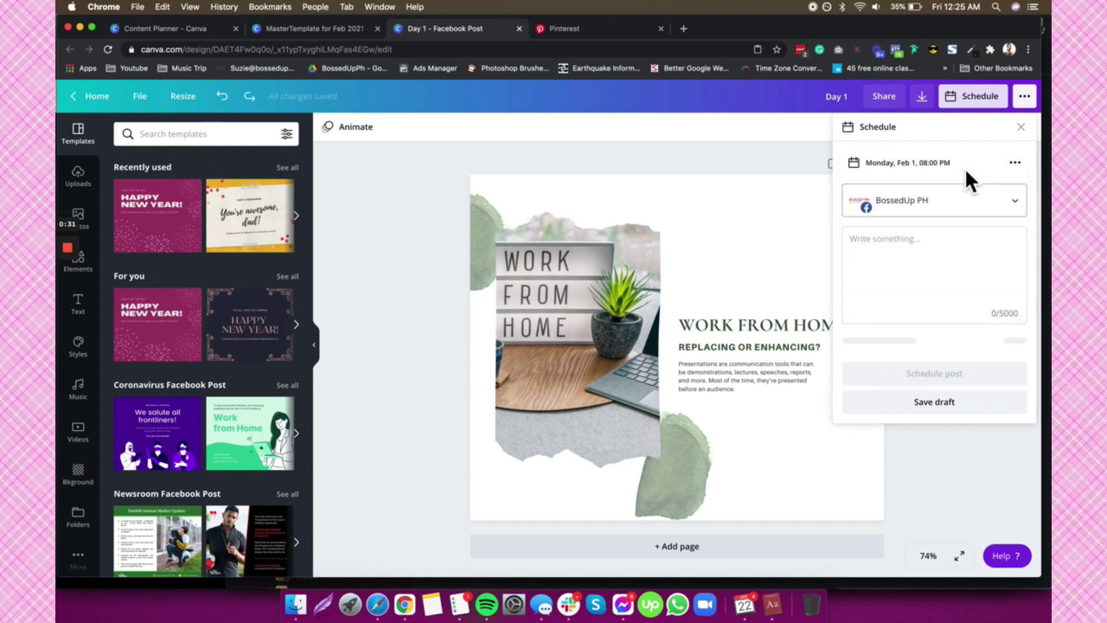
Step: Caption the Day 1 post "Sample Caption/Copy" and save it as a draft
{"action": "left_click", "coordinate": [927, 257]}
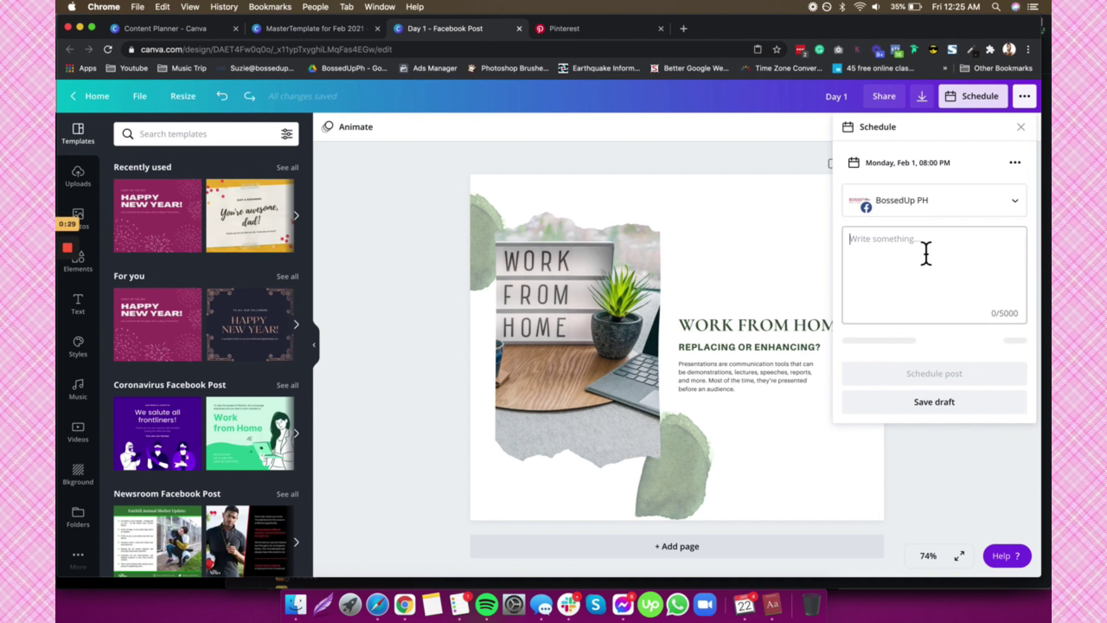
{"action": "type", "text": "Sample"}
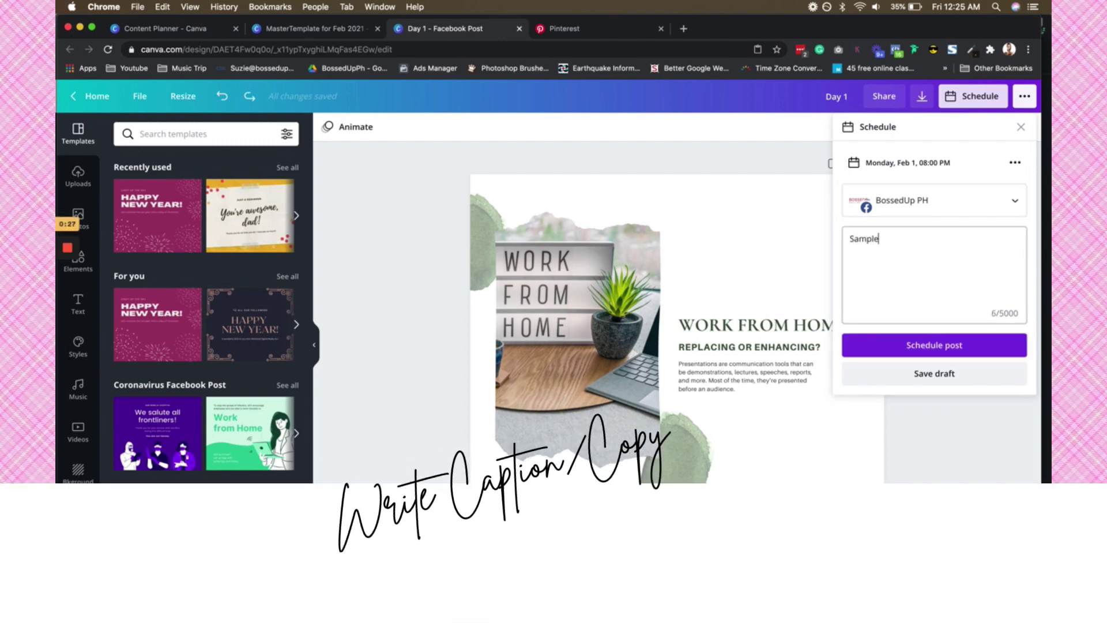
{"action": "type", "text": " Caption/Copy"}
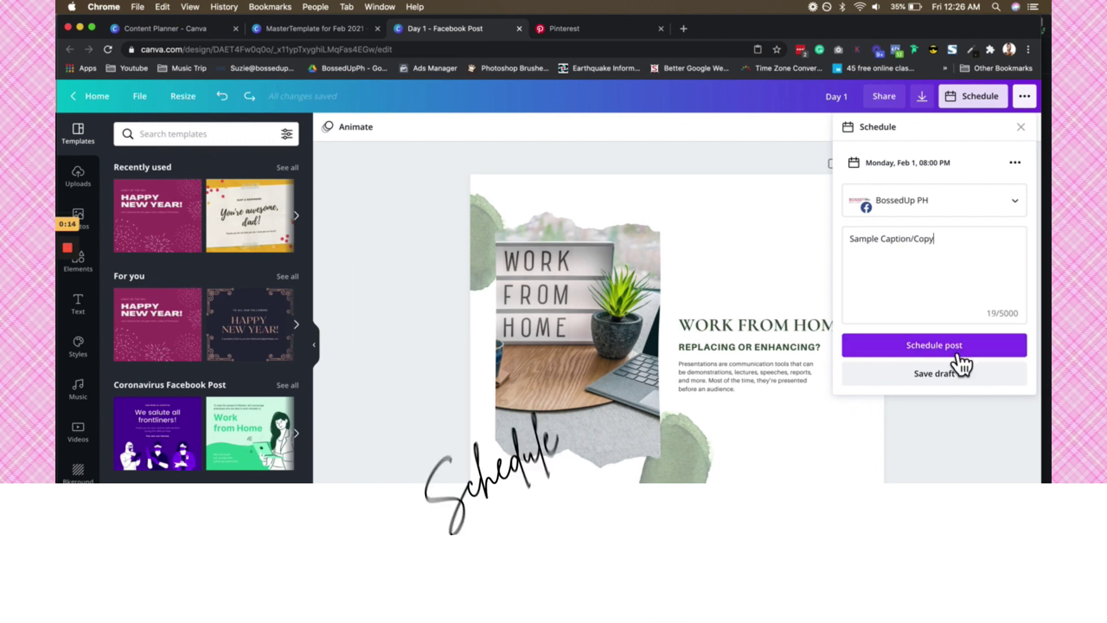
{"action": "left_click", "coordinate": [958, 254]}
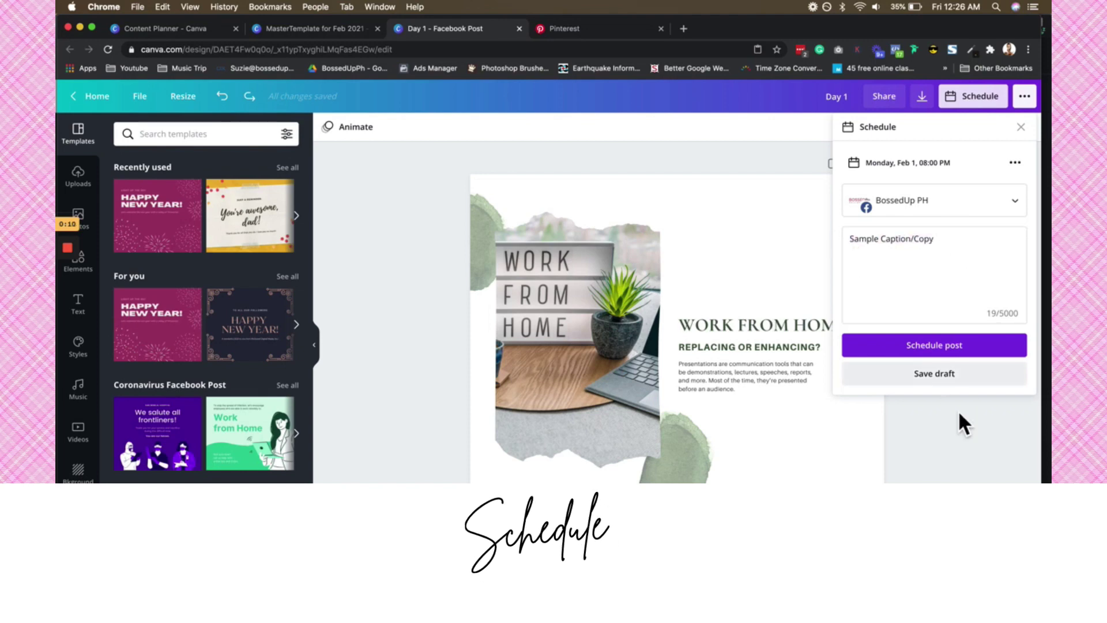
{"action": "left_click", "coordinate": [971, 382]}
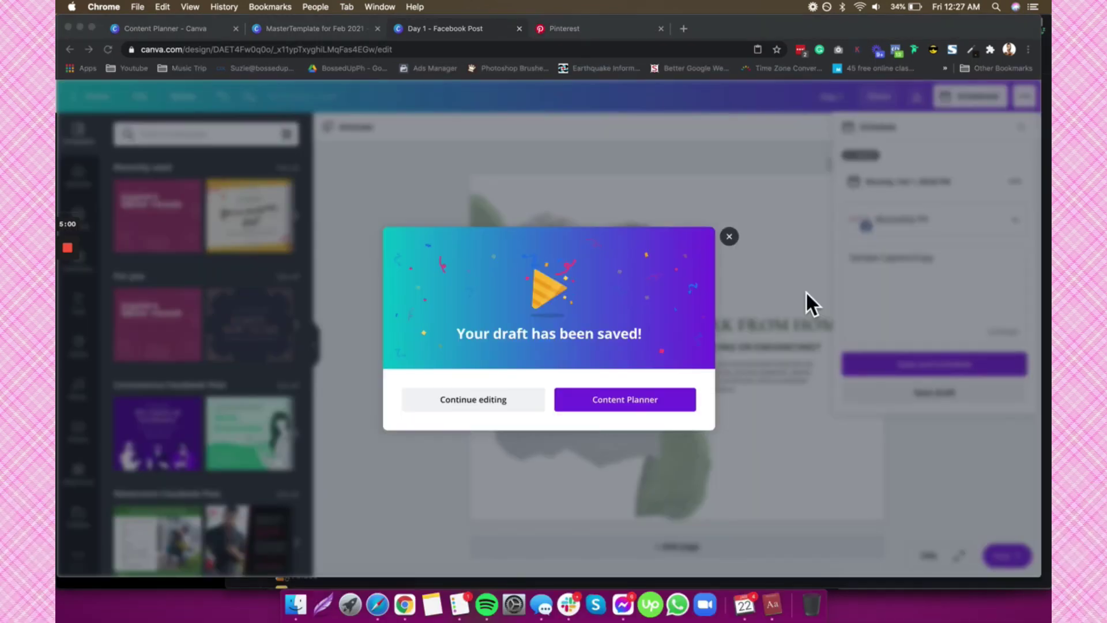
Step: Return to the Content Planner and create a new Facebook Post design on February 2
{"action": "left_click", "coordinate": [639, 409]}
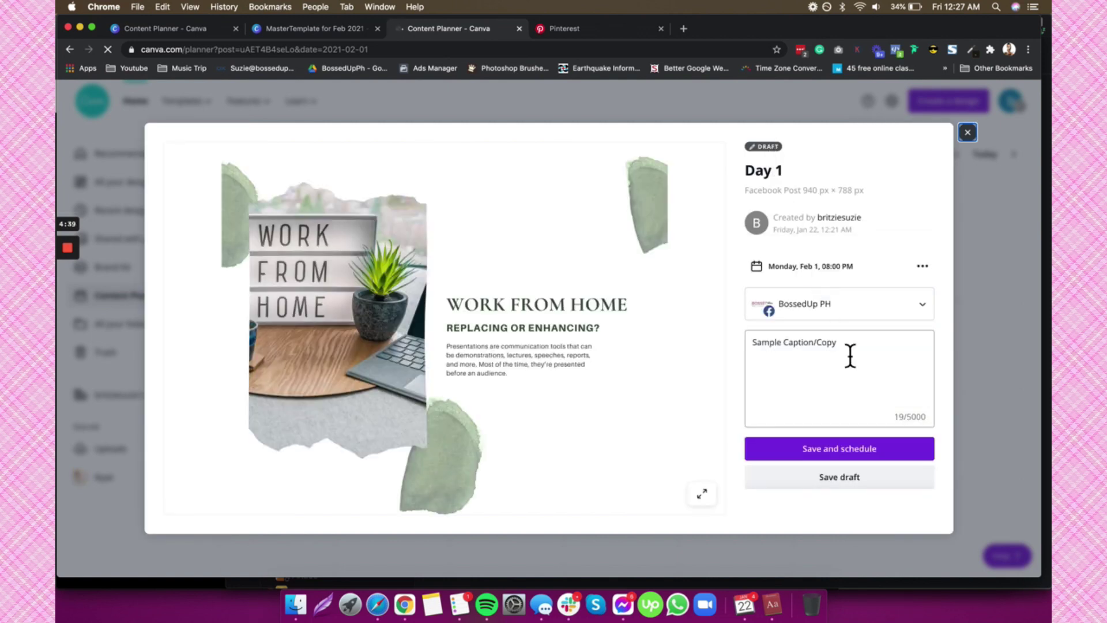
{"action": "left_click", "coordinate": [930, 273]}
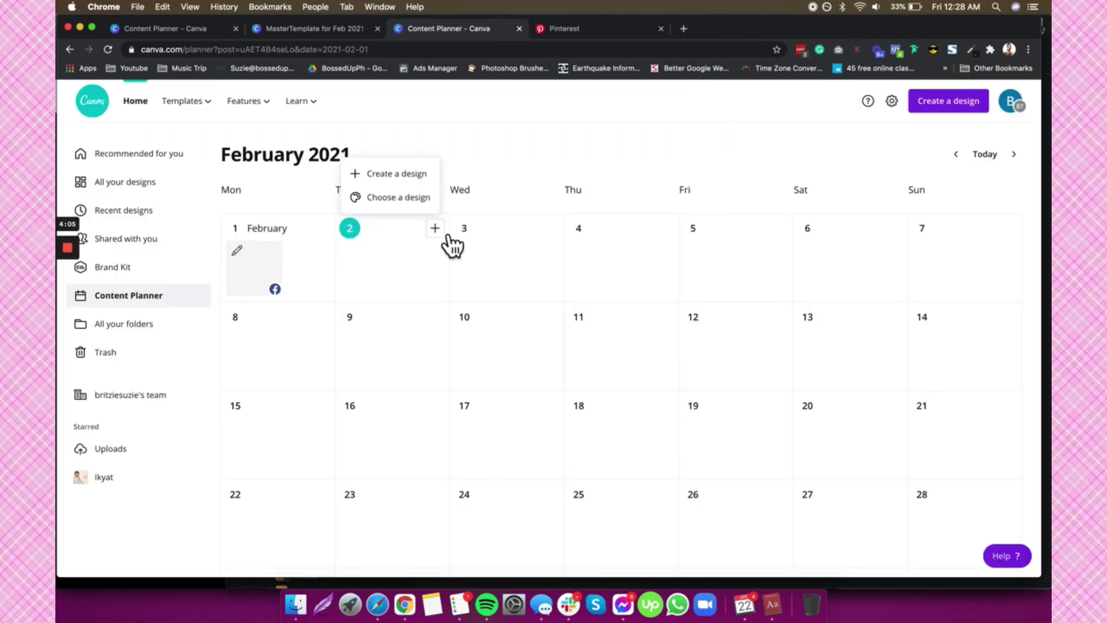
{"action": "left_click", "coordinate": [433, 176]}
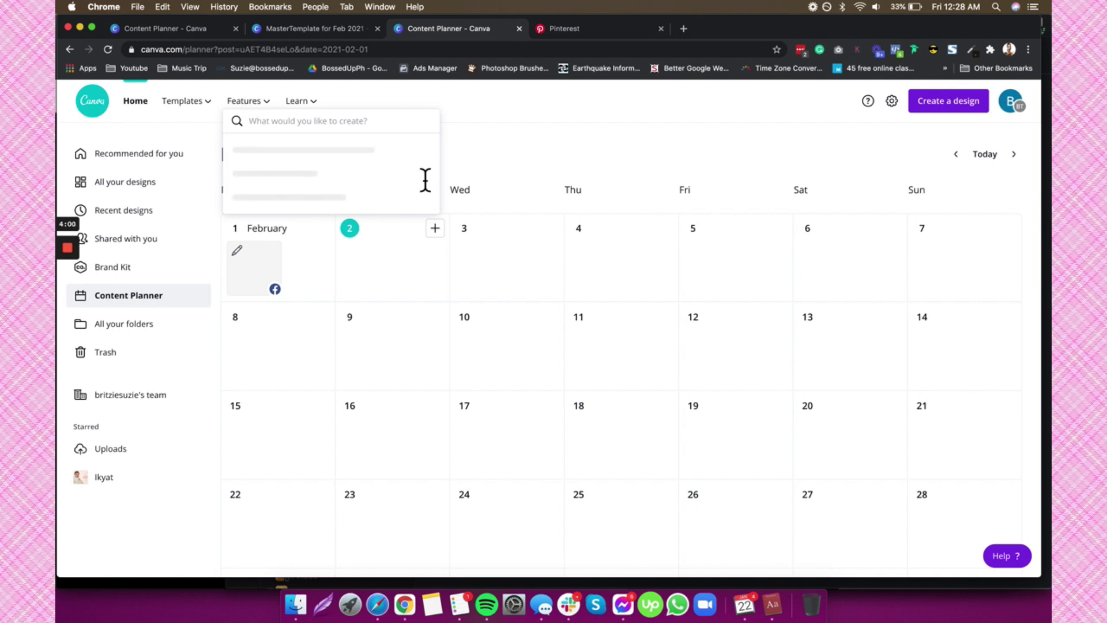
{"action": "left_click", "coordinate": [324, 308]}
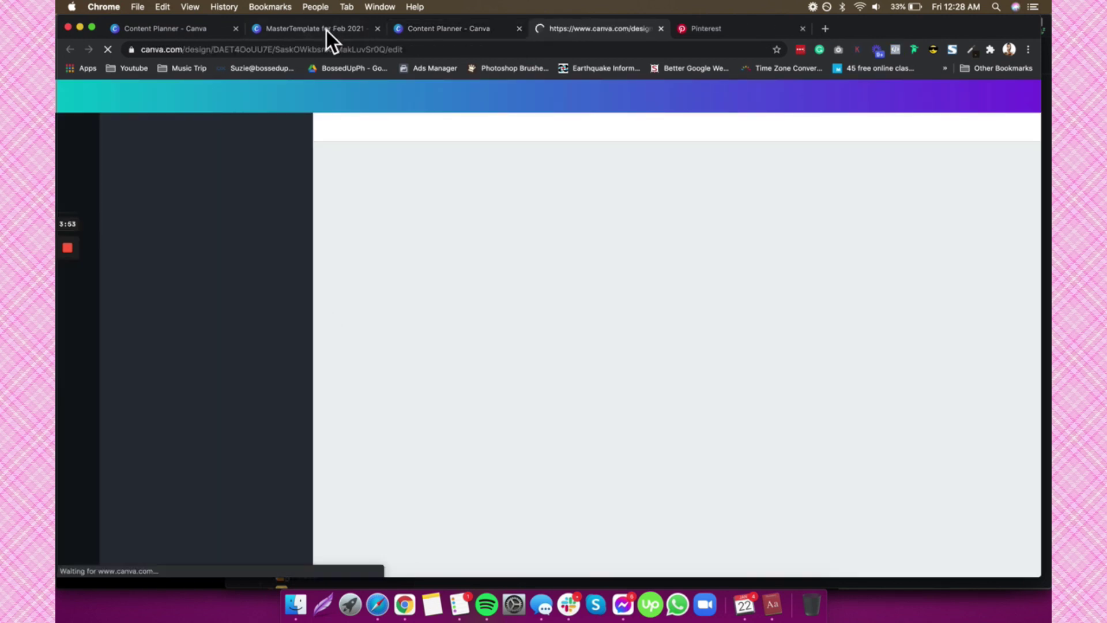
Step: Copy all the elements of page 2 in the master template onto the new blank Facebook post
{"action": "left_click", "coordinate": [324, 32]}
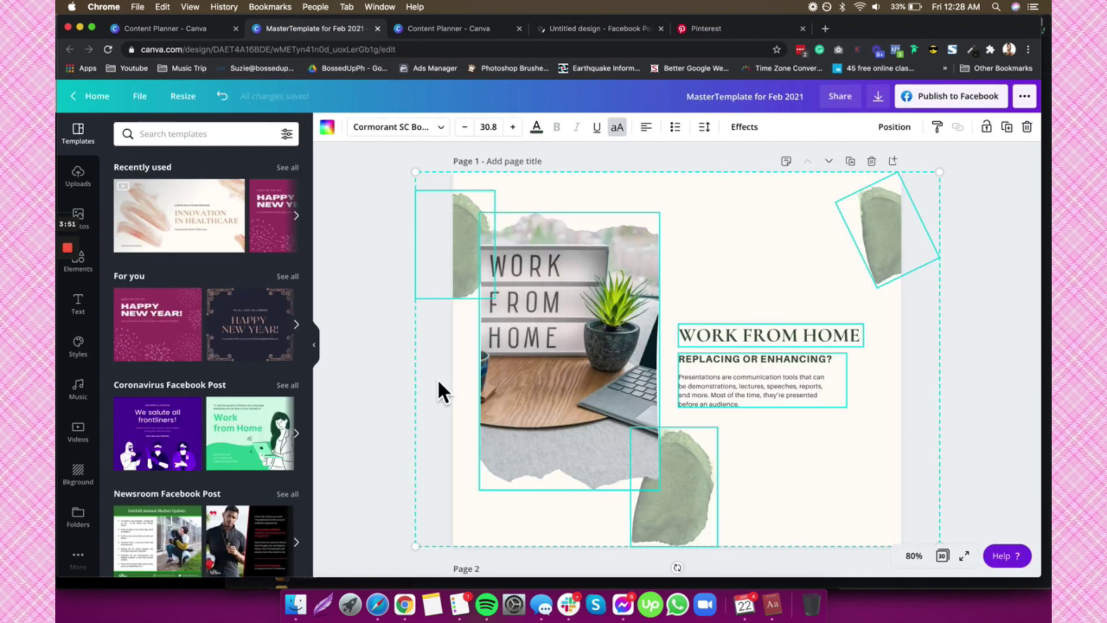
{"action": "scroll", "coordinate": [562, 448], "scroll_direction": "down", "scroll_amount": 10}
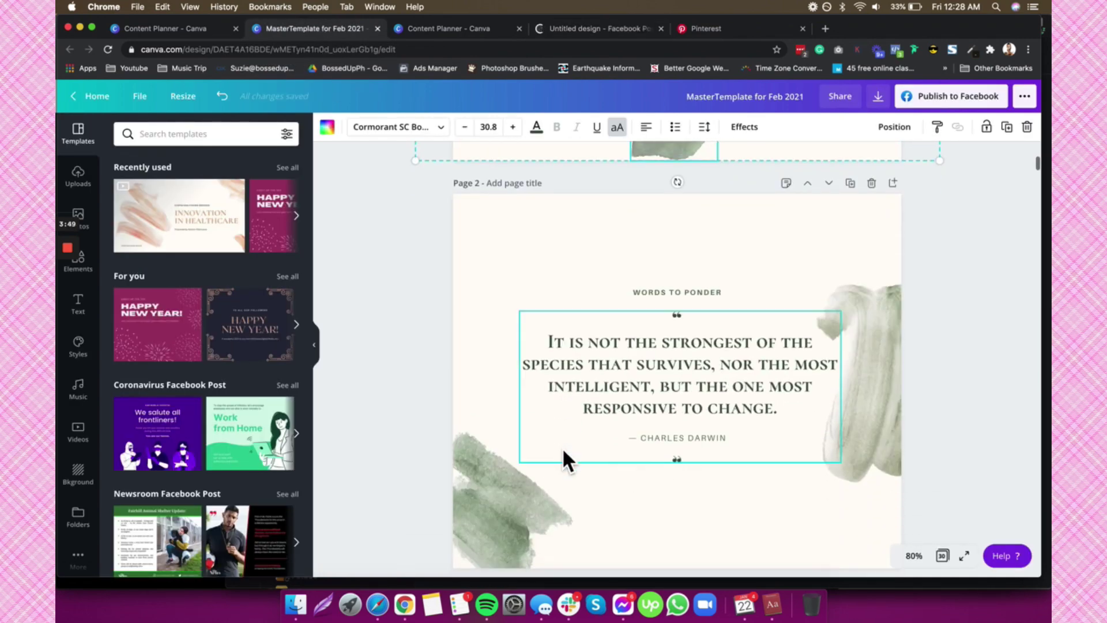
{"action": "scroll", "coordinate": [397, 331], "scroll_direction": "down", "scroll_amount": 2}
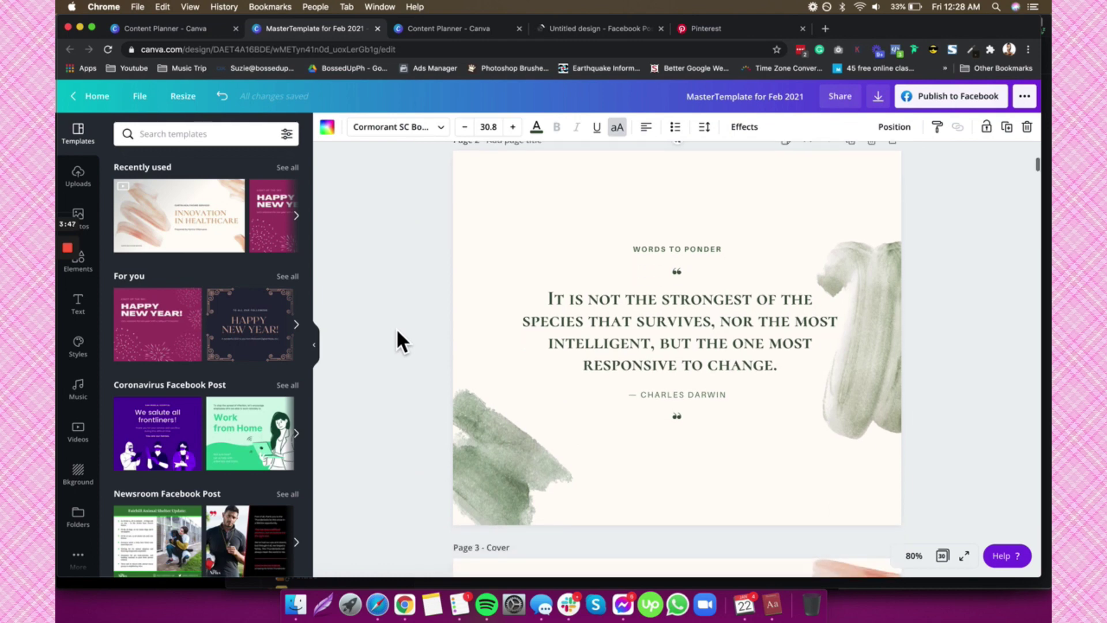
{"action": "left_click_drag", "start_coordinate": [423, 206], "coordinate": [932, 522]}
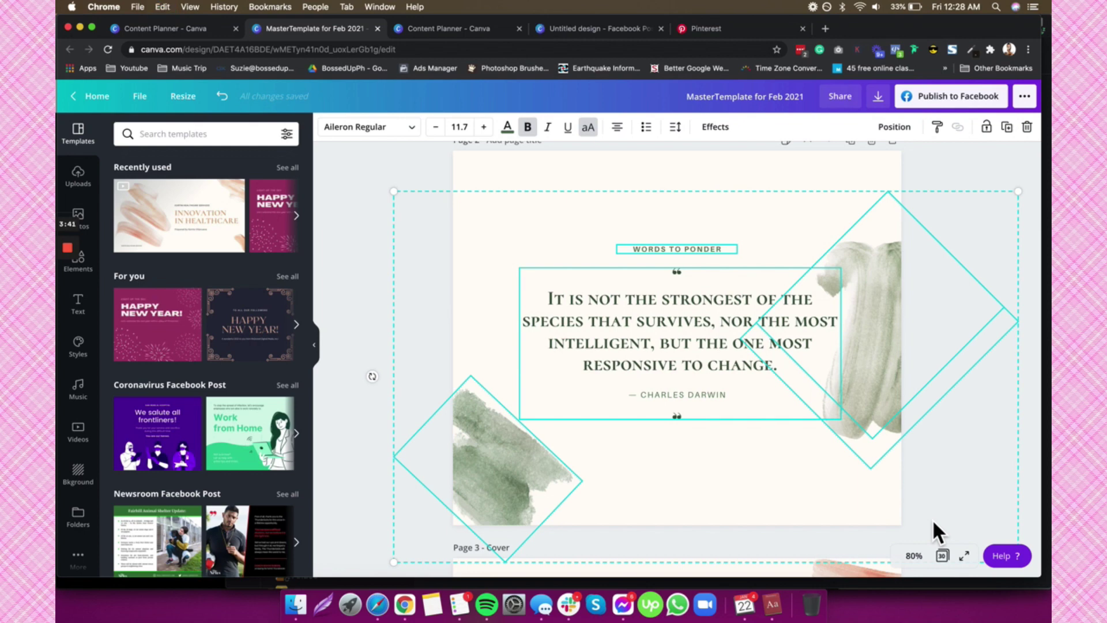
{"action": "left_click", "coordinate": [593, 35]}
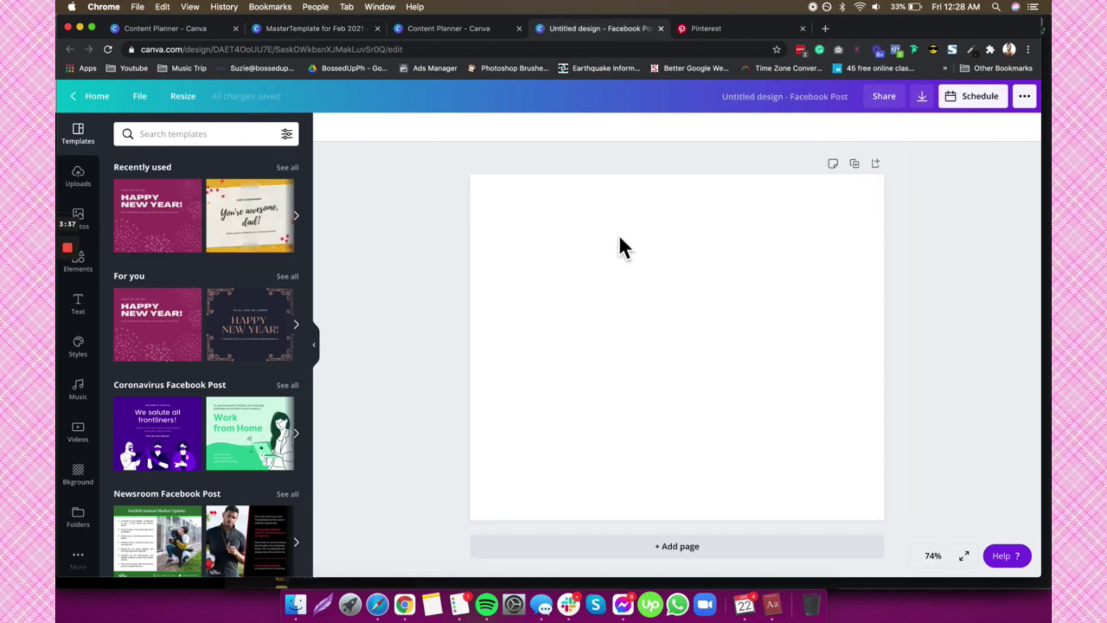
{"action": "key", "text": "super+v"}
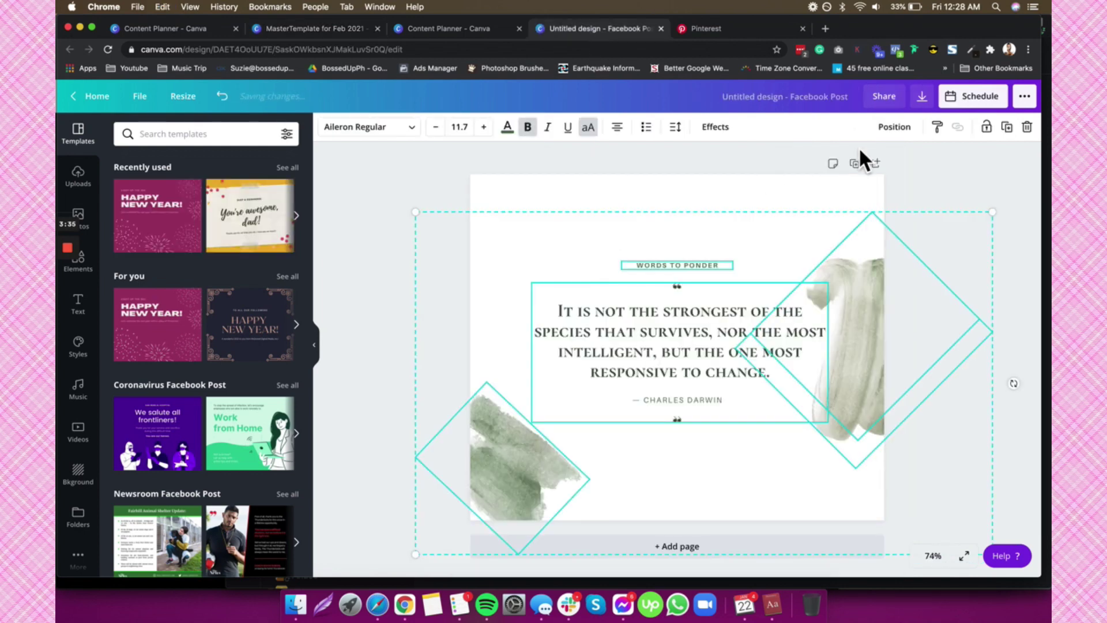
Step: Rename the new Facebook post design as "Day 2"
{"action": "left_click", "coordinate": [791, 98]}
{"action": "type", "text": "Day 2"}
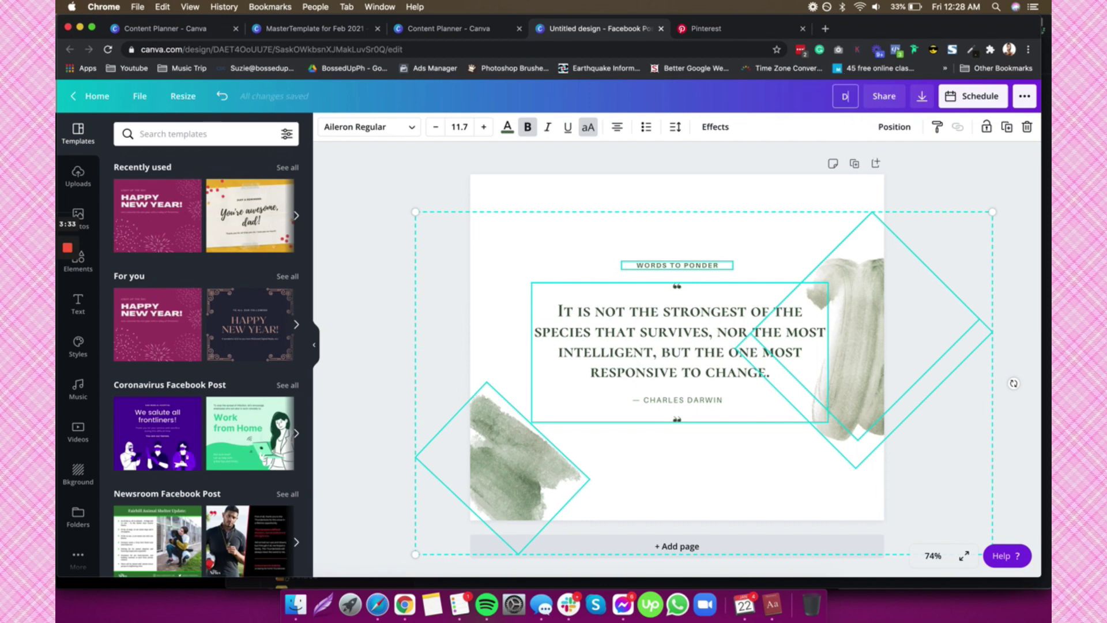
{"action": "left_click", "coordinate": [429, 211]}
{"action": "left_click", "coordinate": [661, 352]}
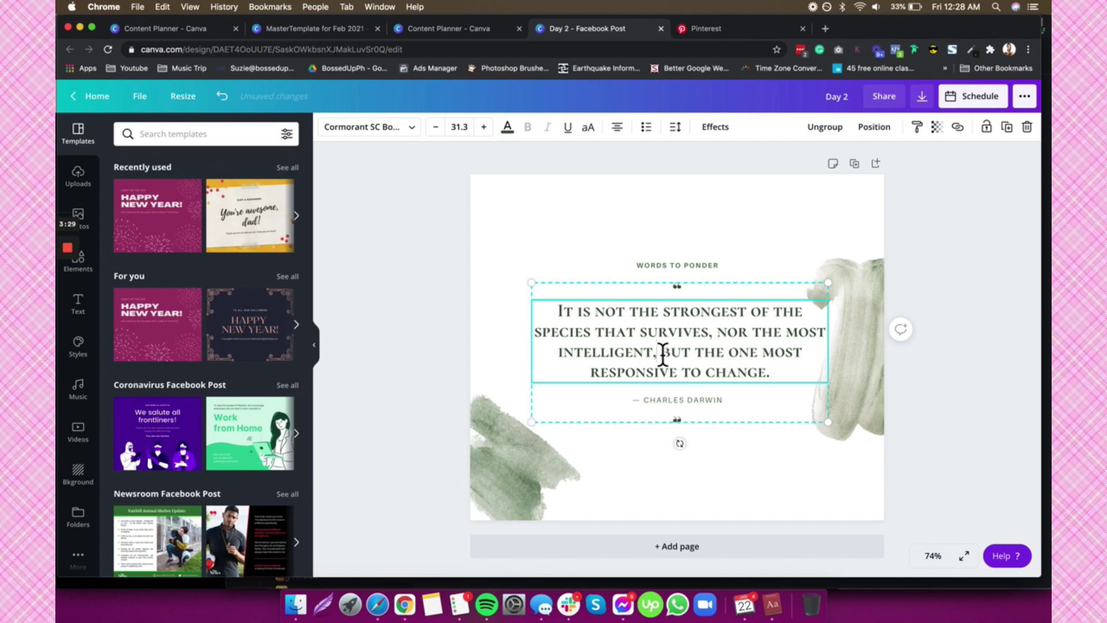
{"action": "left_click", "coordinate": [683, 266]}
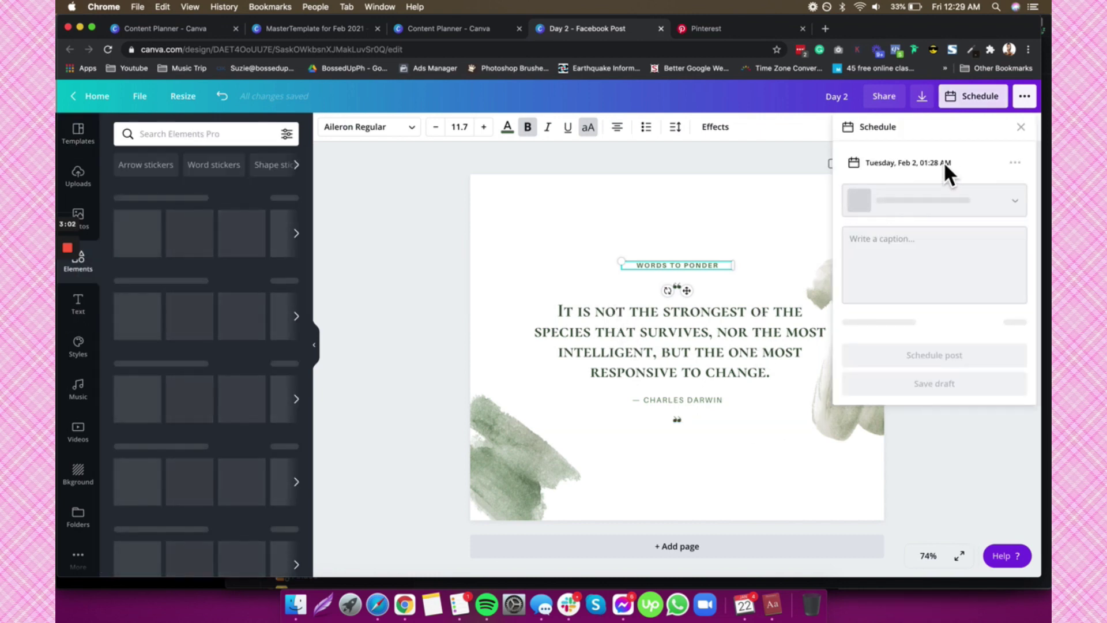
Step: Set the Day 2 post's scheduled time on February 2 to 08:30 PM
{"action": "left_click", "coordinate": [918, 163]}
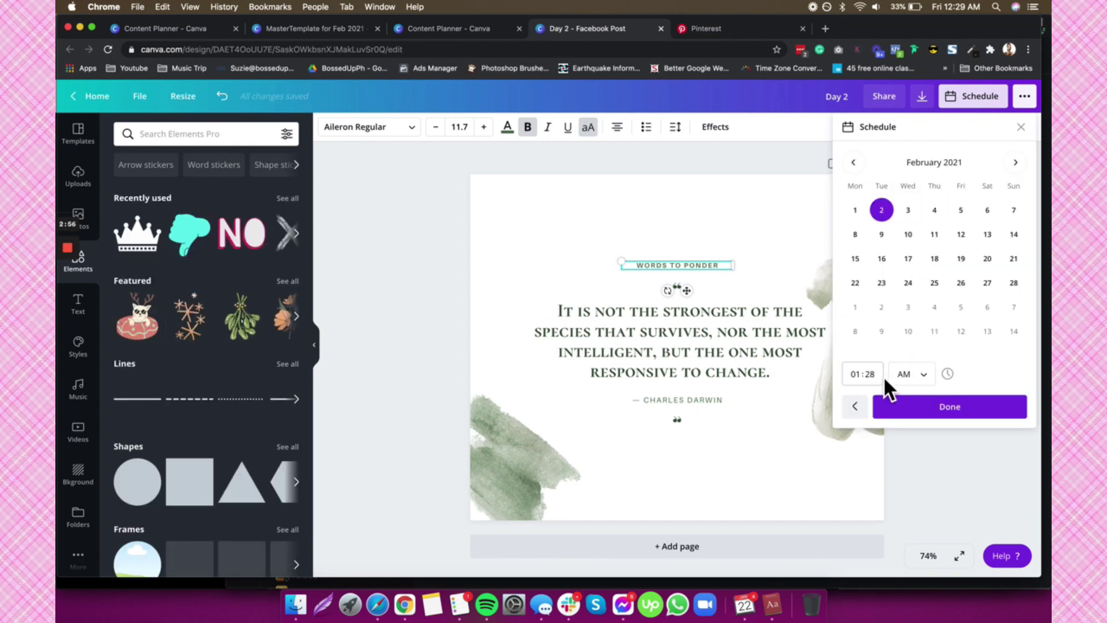
{"action": "left_click", "coordinate": [867, 380]}
{"action": "type", "text": "08:"}
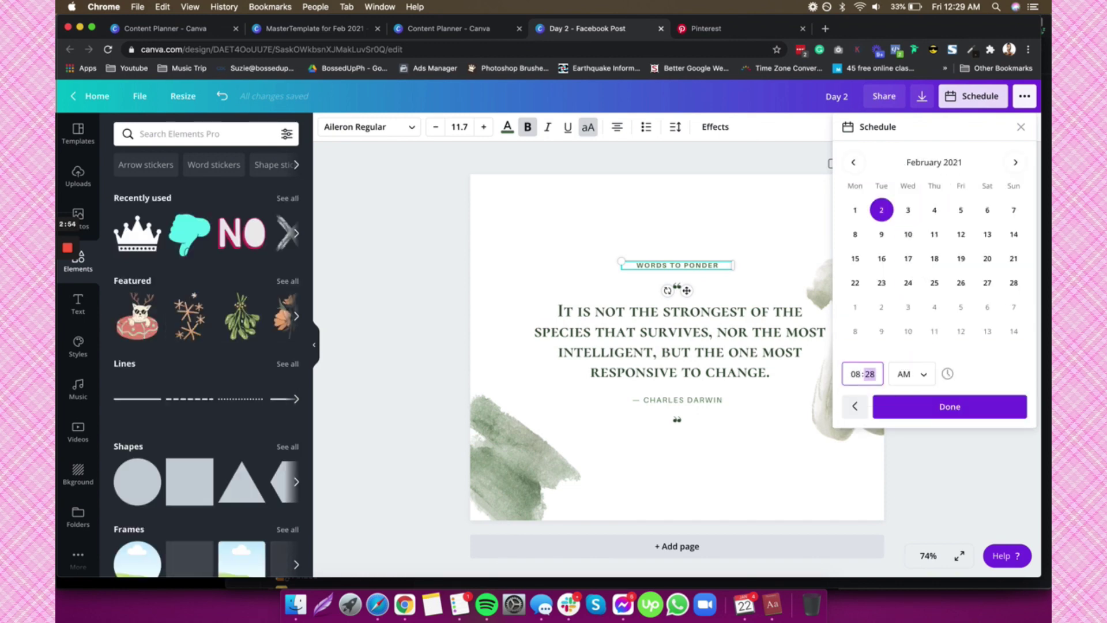
{"action": "type", "text": "30"}
{"action": "key", "text": "Tab"}
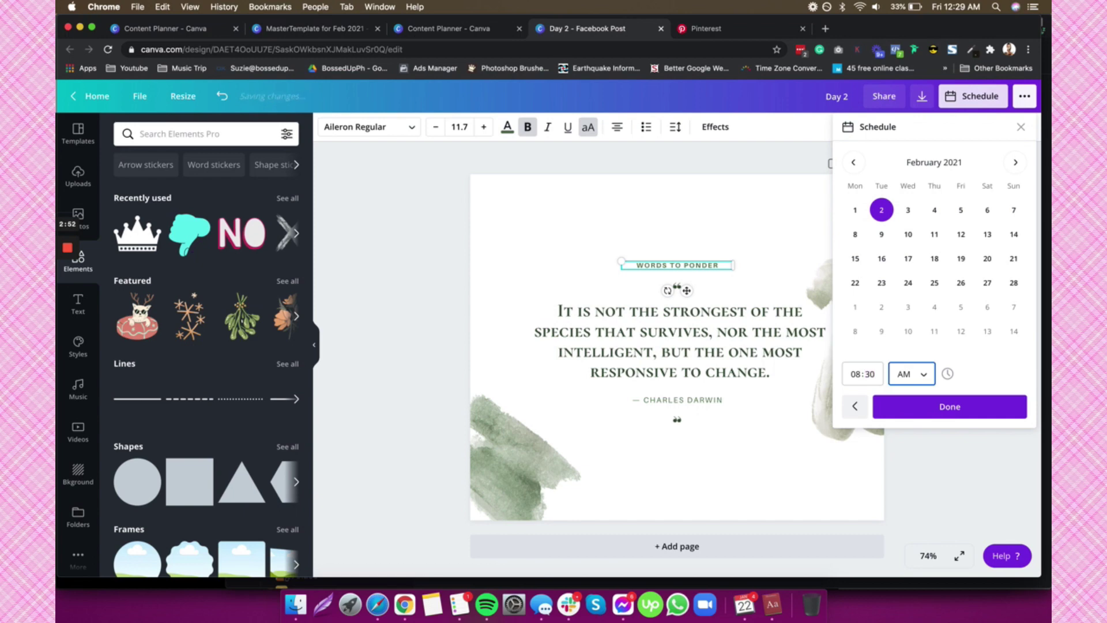
{"action": "left_click", "coordinate": [929, 378]}
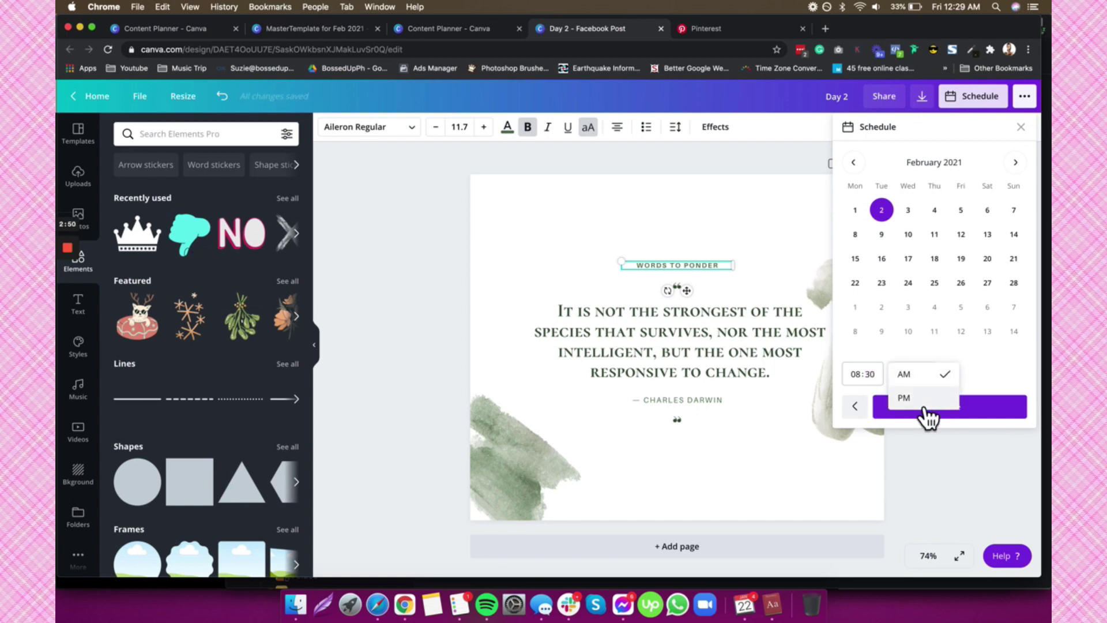
{"action": "left_click", "coordinate": [927, 413]}
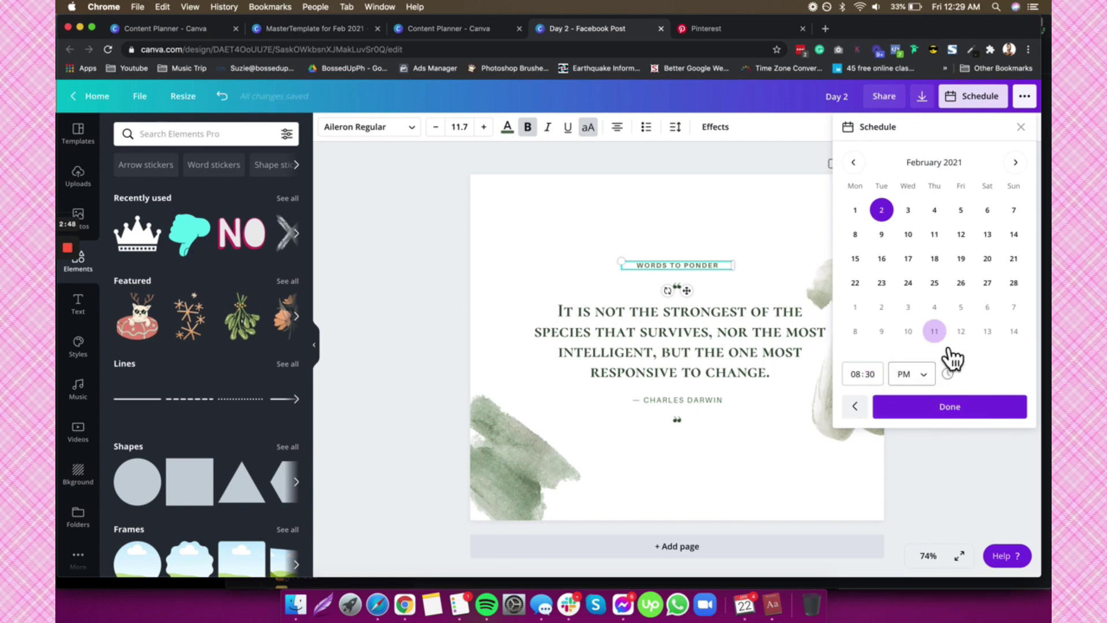
{"action": "left_click", "coordinate": [953, 410]}
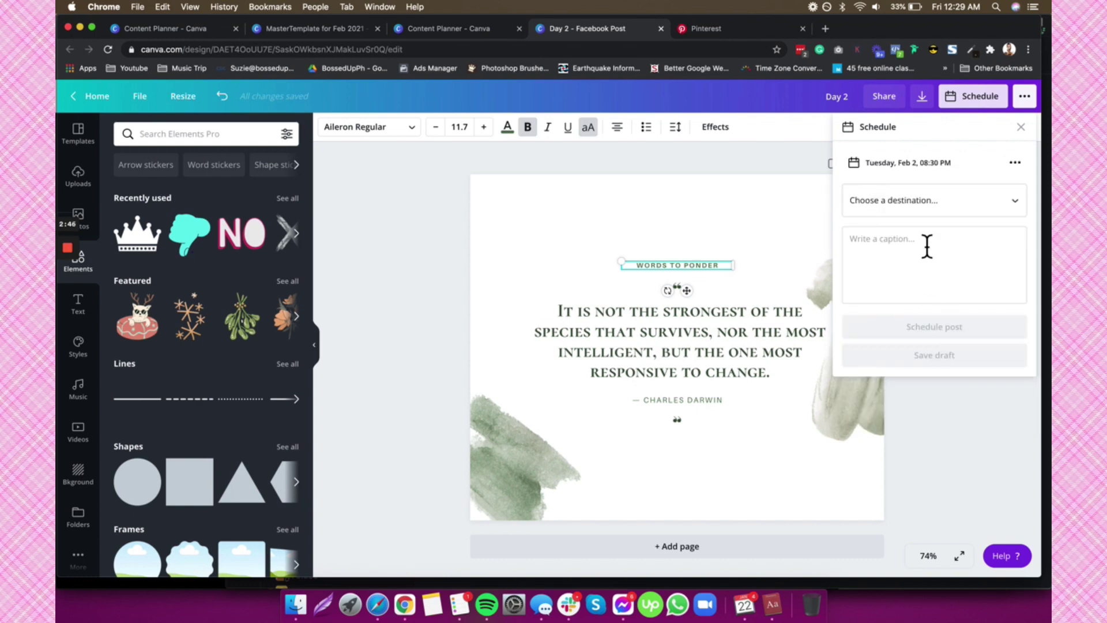
Step: Set the Day 2 post's destination to the BossedUp PH Facebook account and caption it "Sample copy"
{"action": "left_click", "coordinate": [948, 207]}
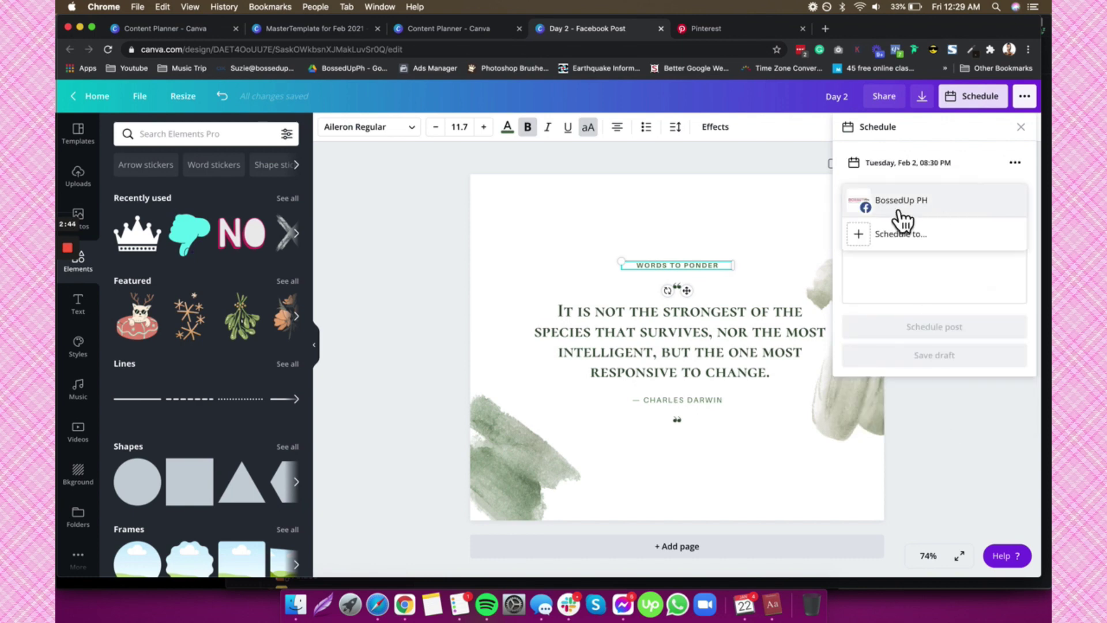
{"action": "left_click", "coordinate": [927, 217]}
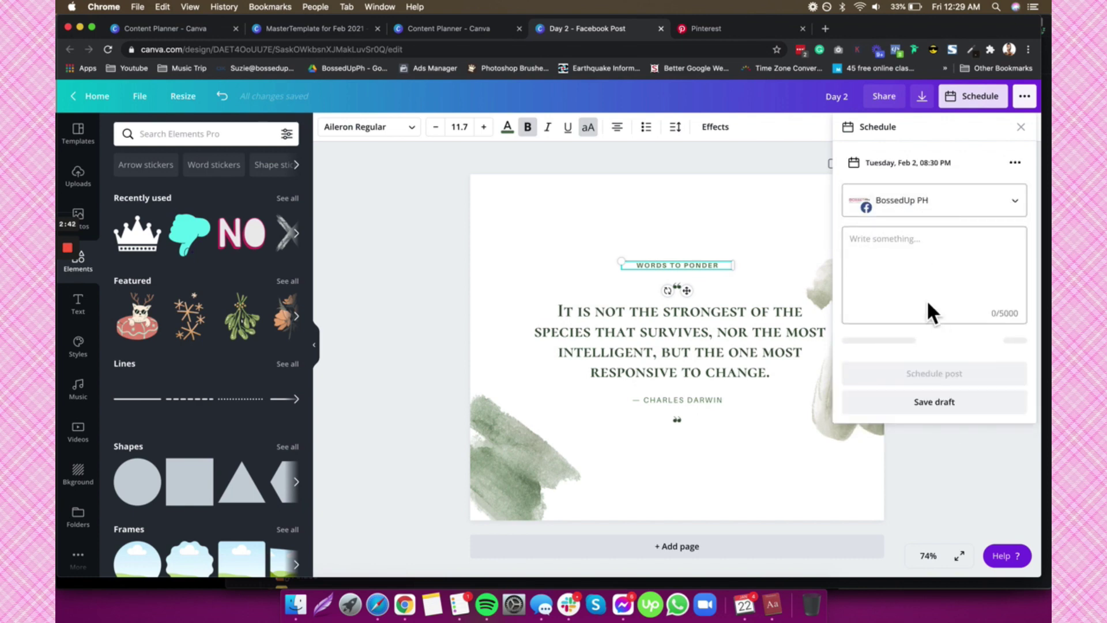
{"action": "left_click", "coordinate": [925, 237]}
{"action": "type", "text": "Smapl"}
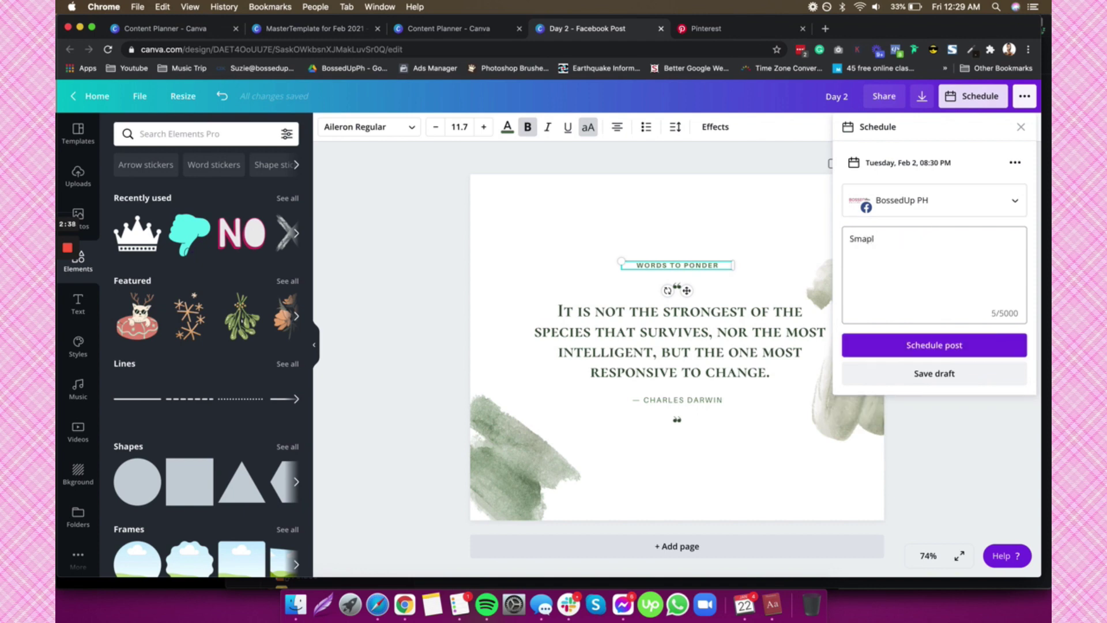
{"action": "type", "text": "aple copy"}
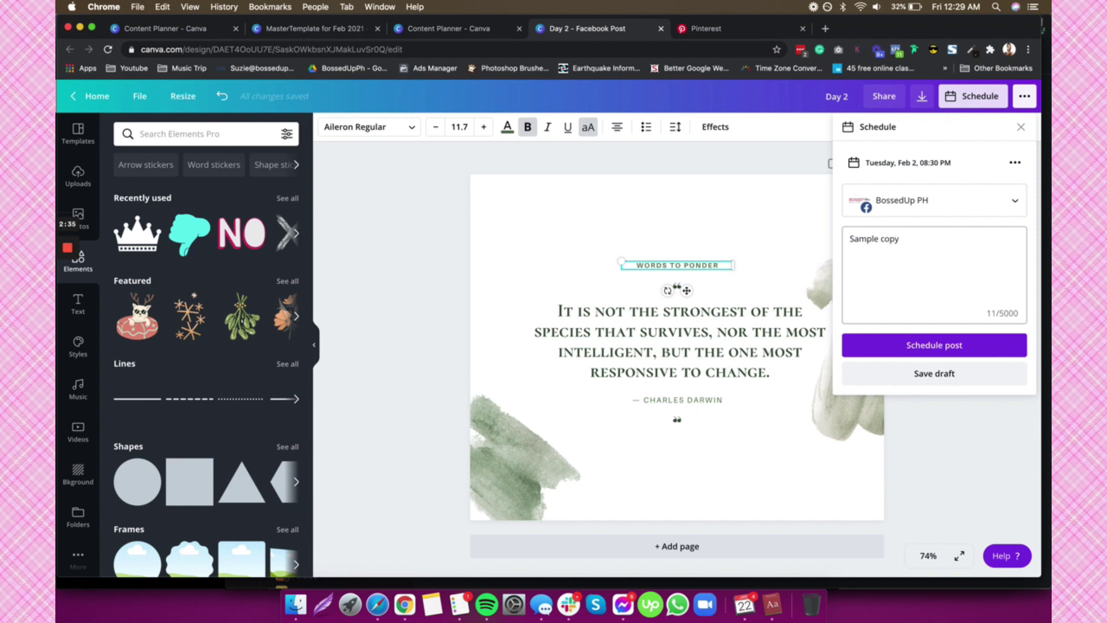
Step: Save the Day 2 post as a draft and look over its caption in the Content Planner
{"action": "left_click", "coordinate": [948, 374]}
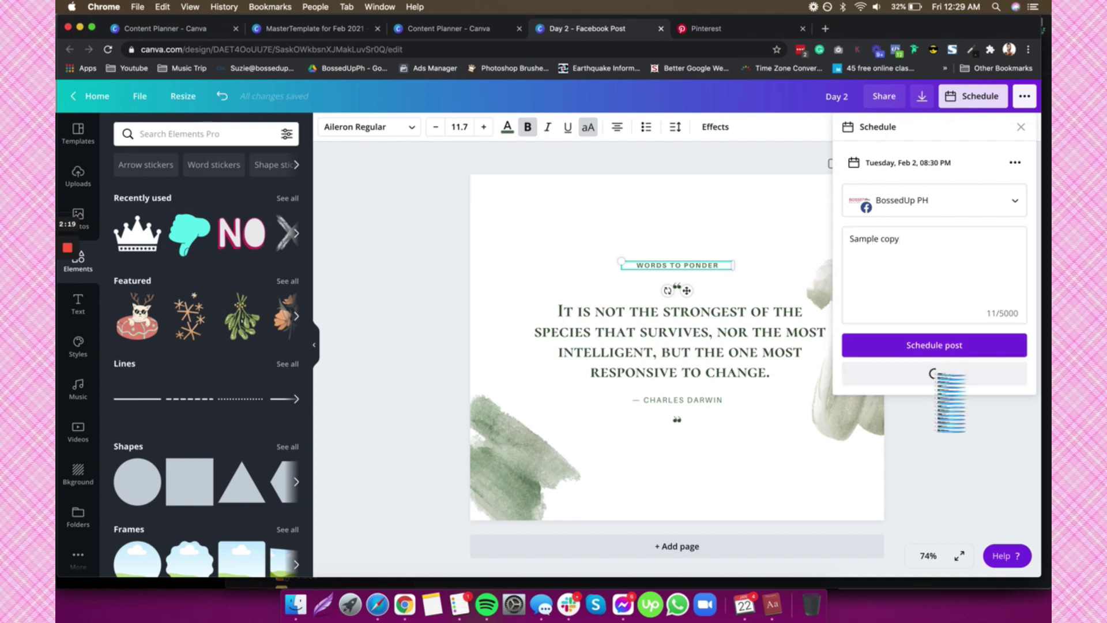
{"action": "left_click", "coordinate": [638, 419]}
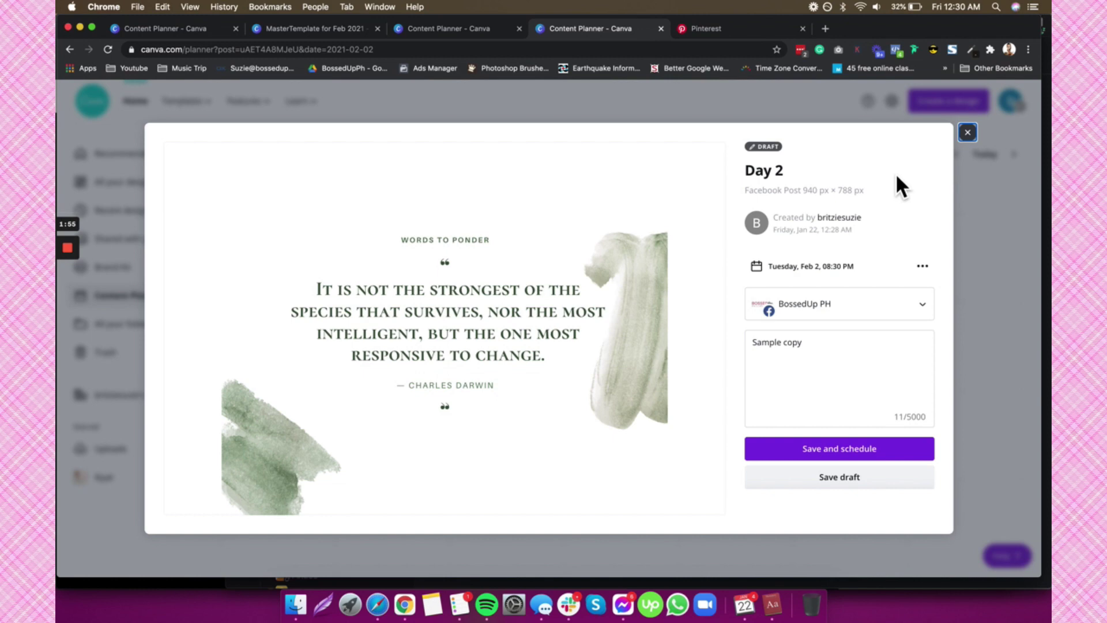
{"action": "mouse_move", "coordinate": [549, 311]}
{"action": "left_click", "coordinate": [842, 349]}
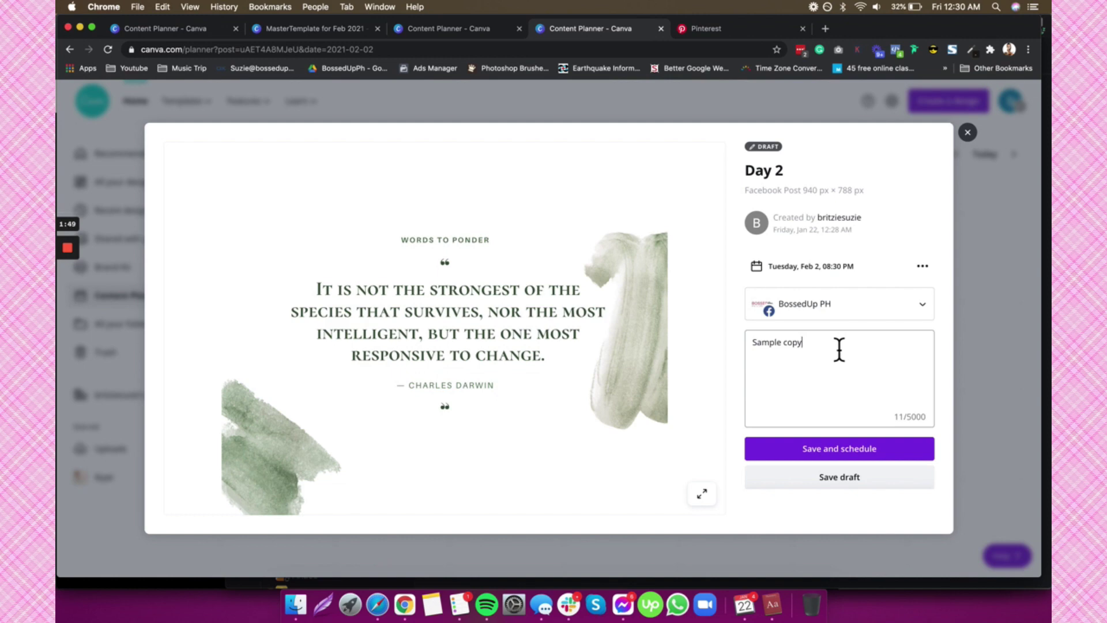
{"action": "left_click_drag", "start_coordinate": [828, 350], "coordinate": [733, 346]}
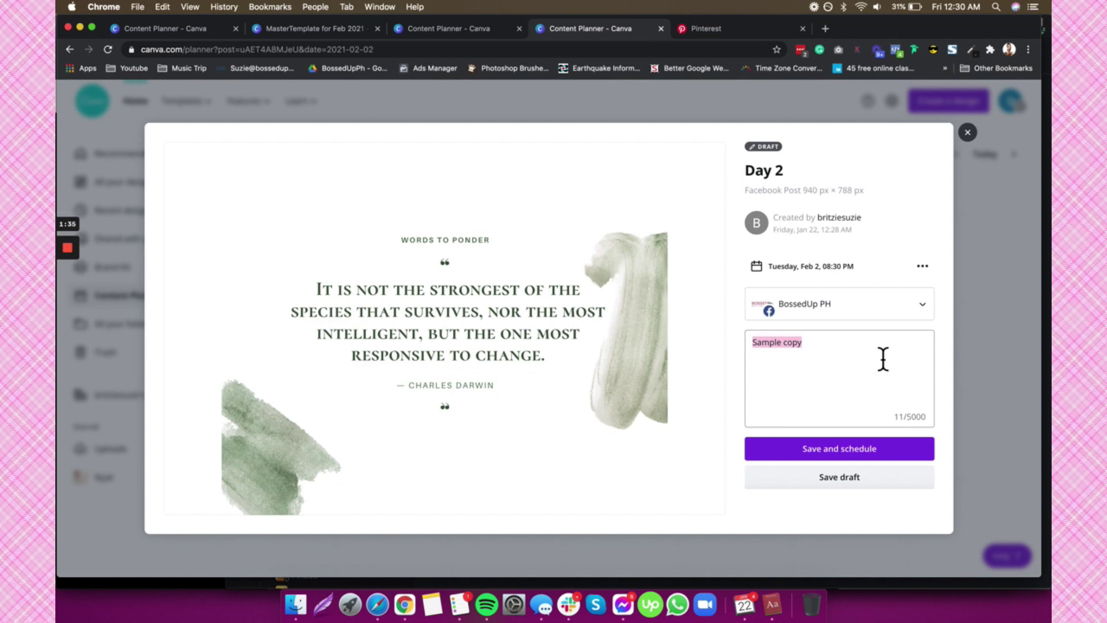
{"action": "left_click", "coordinate": [968, 133]}
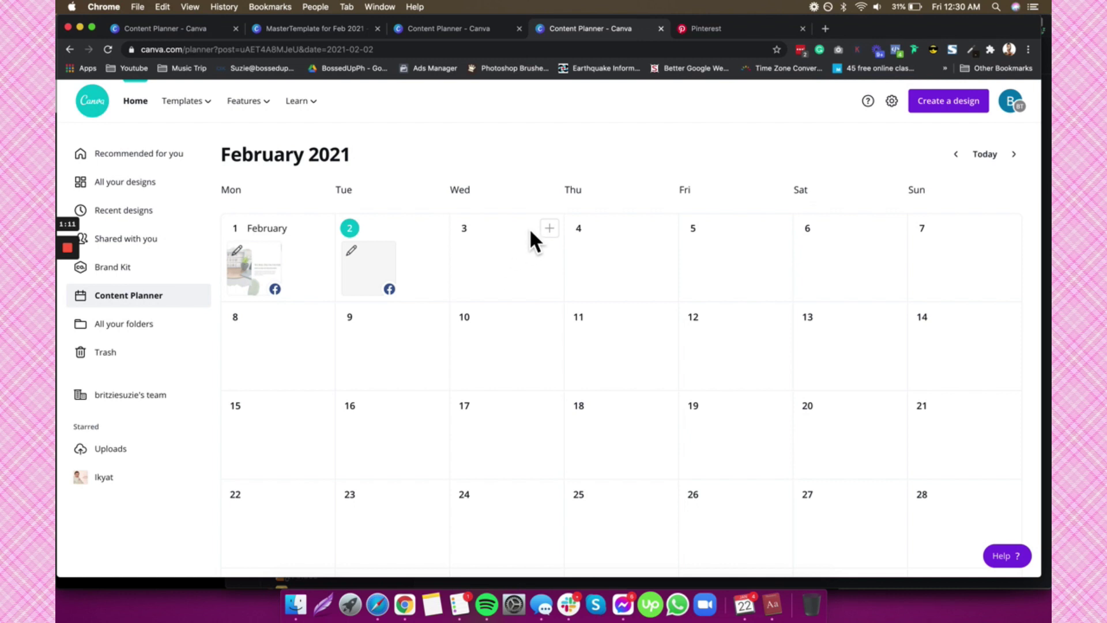
Step: Start a new post on February 3 and return from the saved Day 3 draft to the Content Planner calendar
{"action": "left_click", "coordinate": [554, 235]}
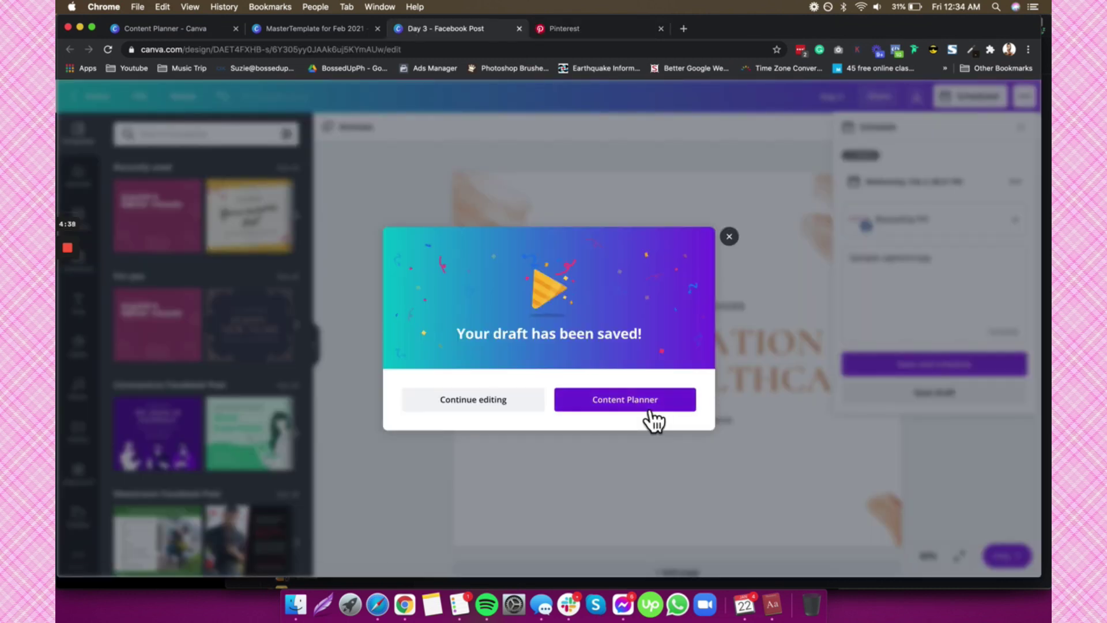
{"action": "left_click", "coordinate": [653, 418]}
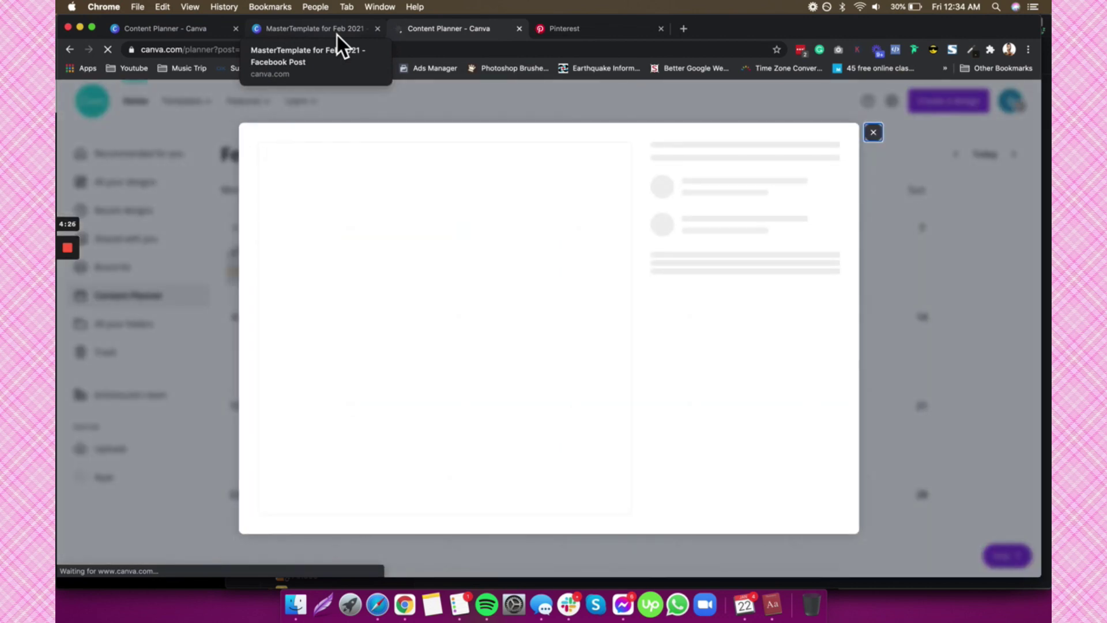
{"action": "left_click", "coordinate": [982, 145]}
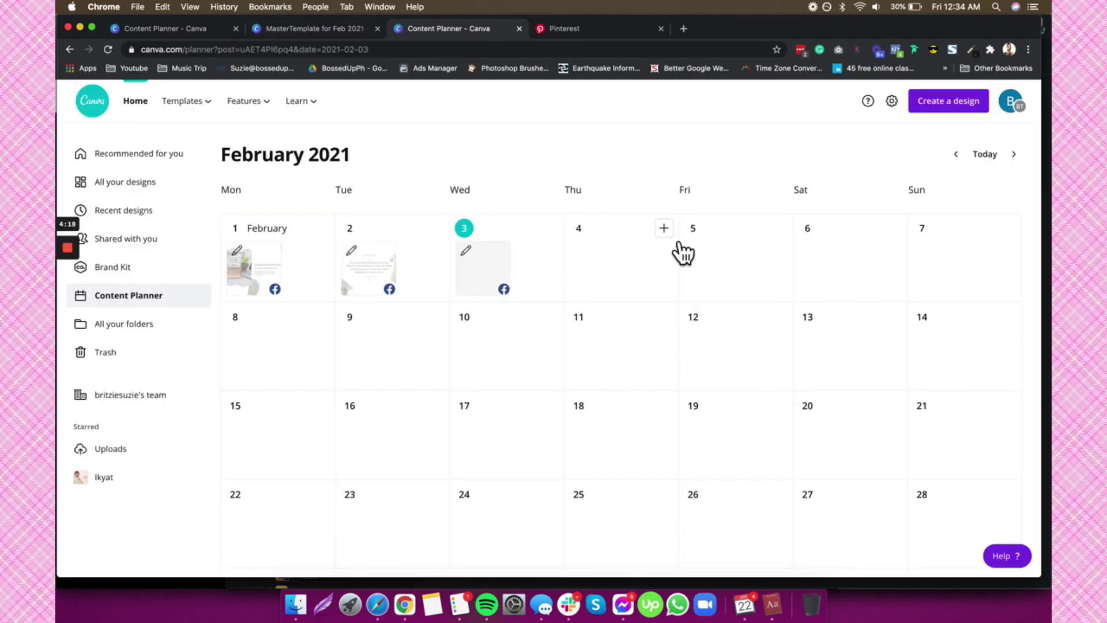
Step: Add a February 4 post from the existing design "MasterTemplate for Feb 2021"
{"action": "left_click", "coordinate": [320, 35]}
{"action": "left_click", "coordinate": [432, 37]}
{"action": "left_click", "coordinate": [664, 229]}
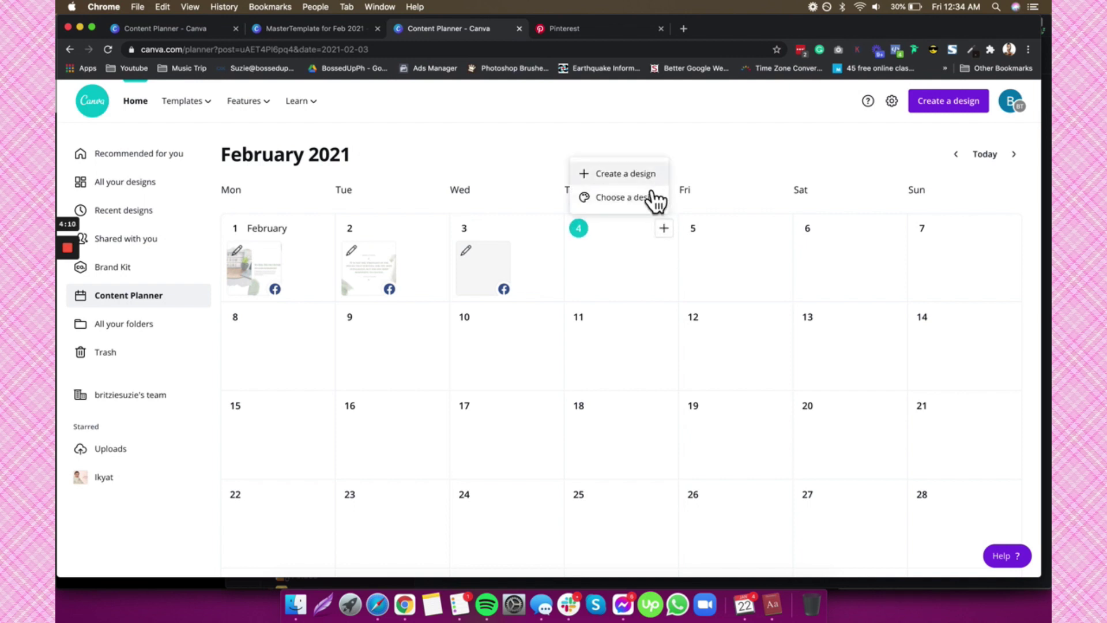
{"action": "left_click", "coordinate": [644, 203]}
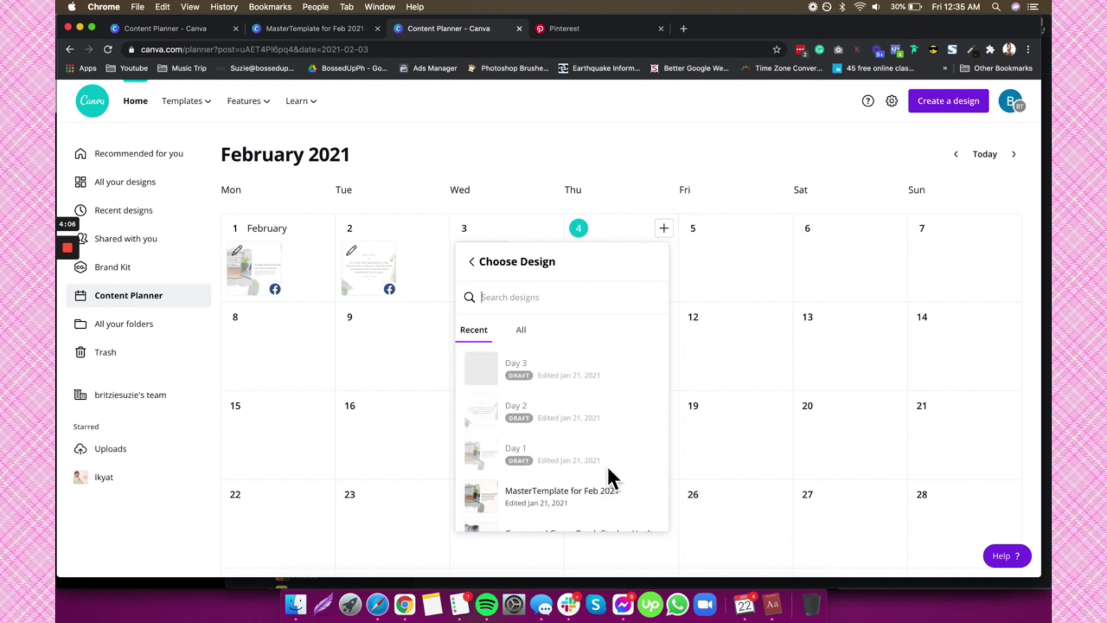
{"action": "scroll", "coordinate": [607, 475], "scroll_direction": "down", "scroll_amount": 2}
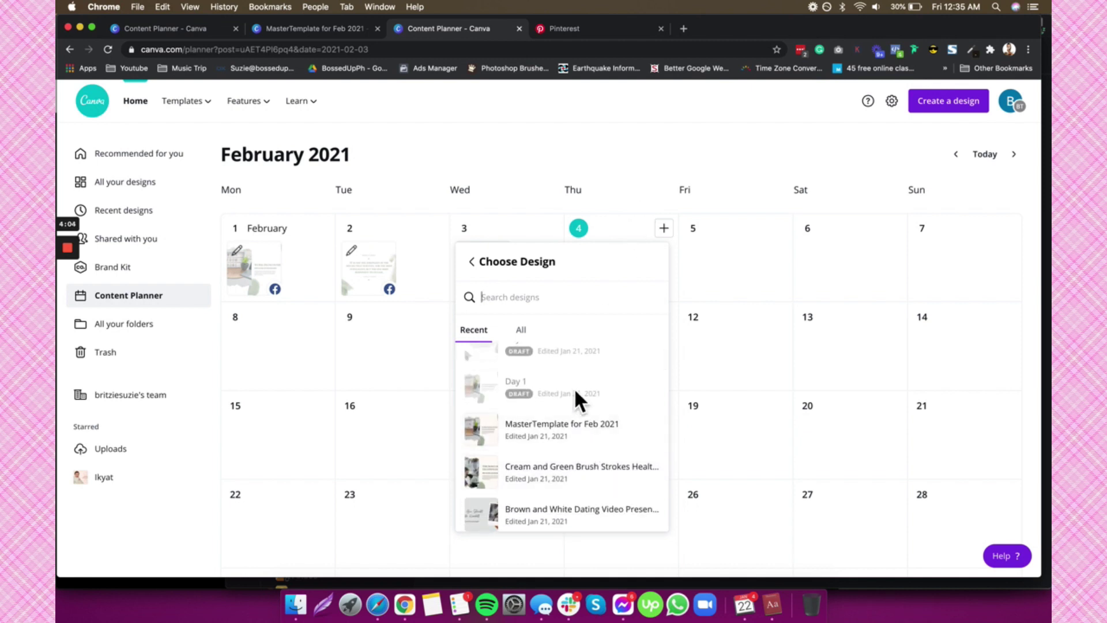
{"action": "scroll", "coordinate": [573, 387], "scroll_direction": "up", "scroll_amount": 2}
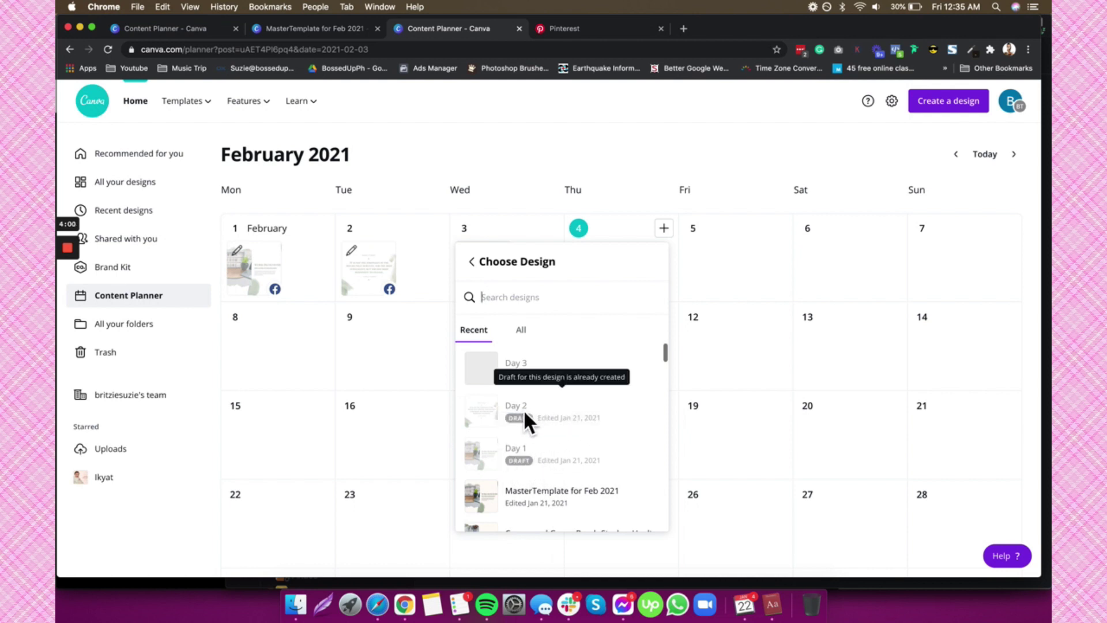
{"action": "scroll", "coordinate": [597, 519], "scroll_direction": "down", "scroll_amount": 1}
{"action": "scroll", "coordinate": [596, 519], "scroll_direction": "down", "scroll_amount": 2}
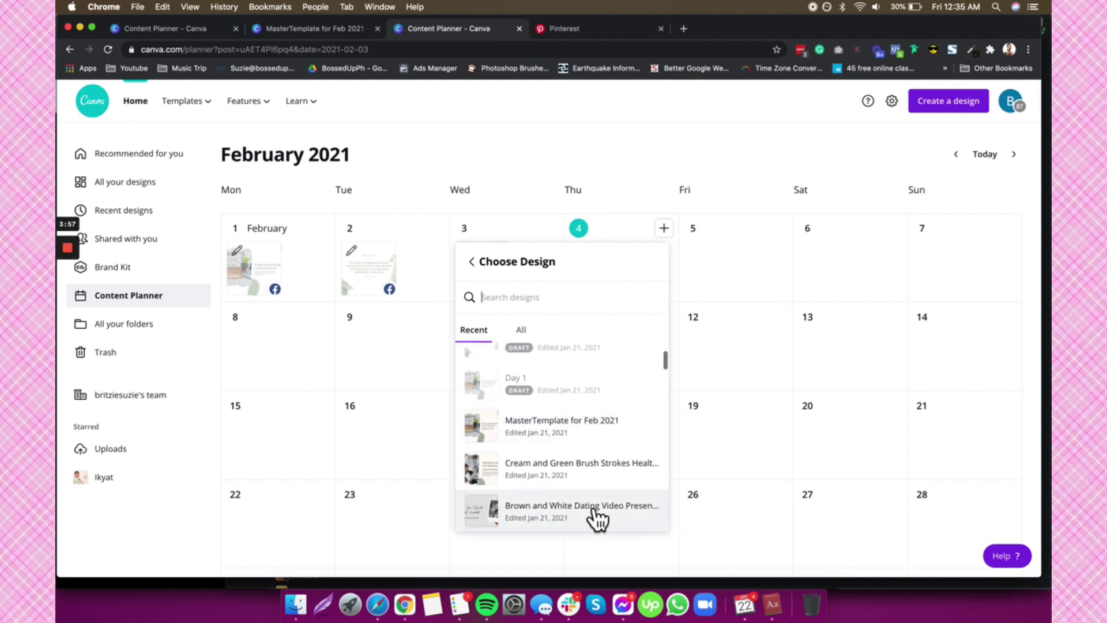
{"action": "left_click", "coordinate": [574, 438]}
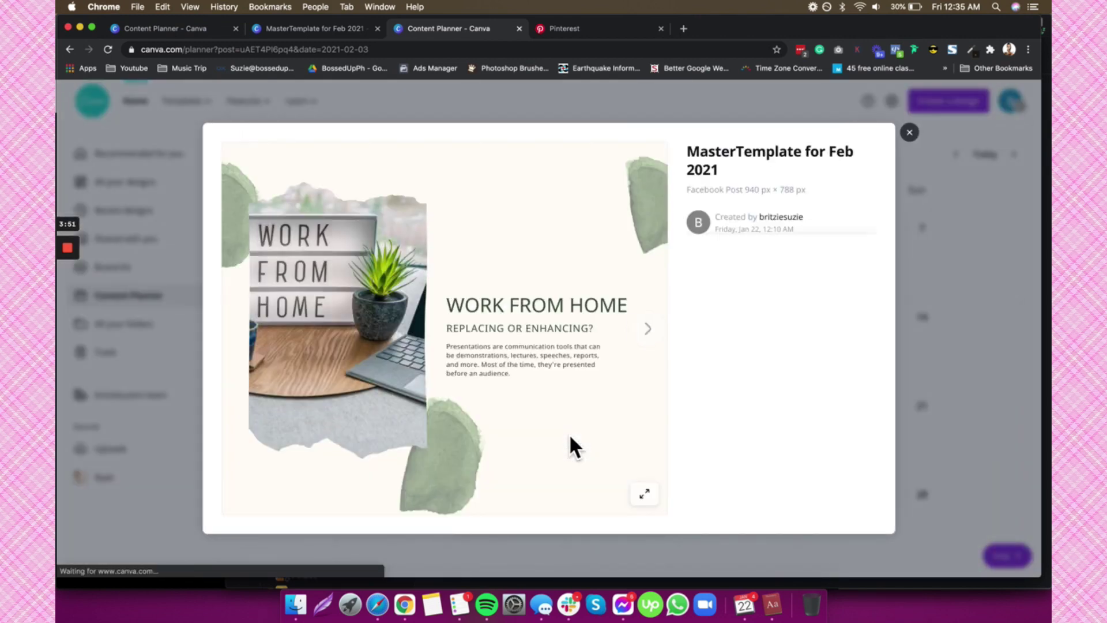
Step: Preview the template's pages and limit the February 4 post to Page 4 only
{"action": "left_click", "coordinate": [649, 330]}
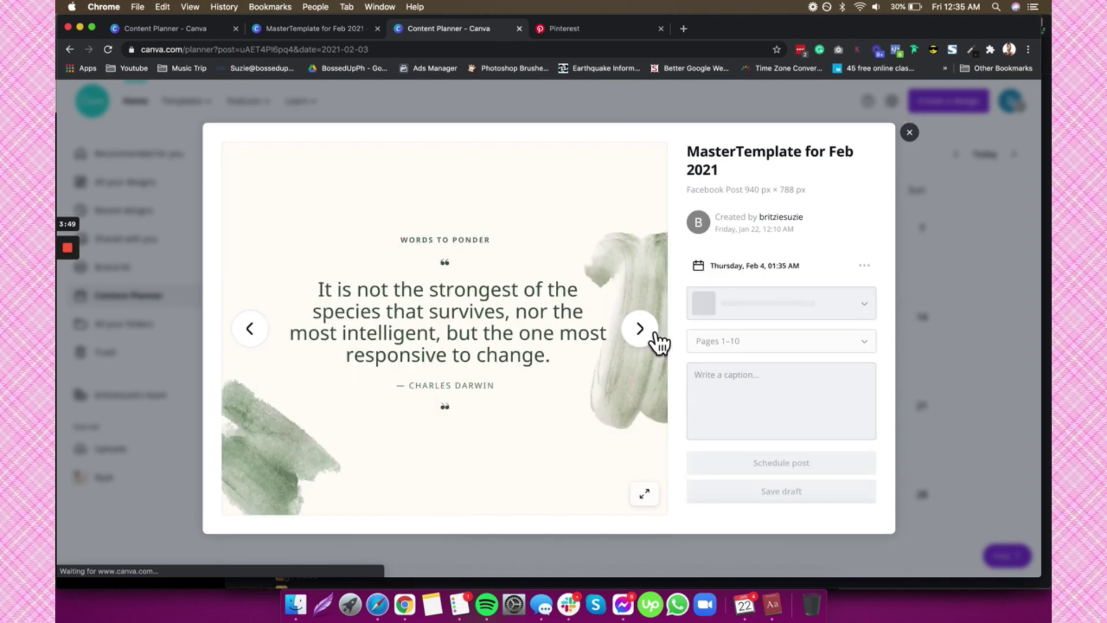
{"action": "left_click", "coordinate": [656, 339]}
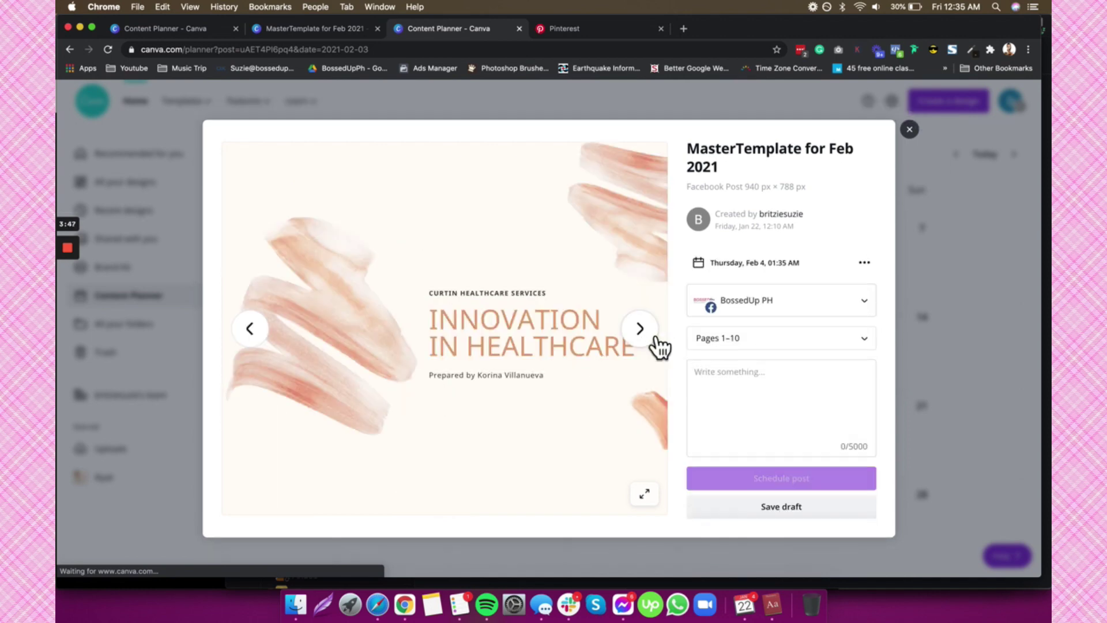
{"action": "left_click", "coordinate": [789, 340]}
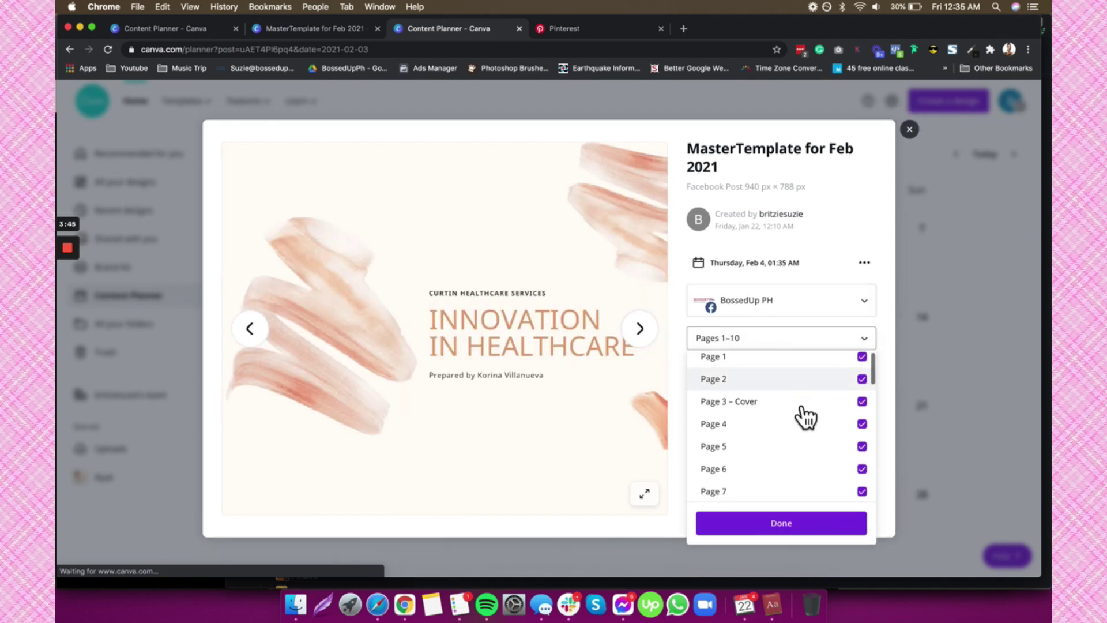
{"action": "scroll", "coordinate": [835, 447], "scroll_direction": "down", "scroll_amount": 2}
{"action": "scroll", "coordinate": [853, 426], "scroll_direction": "up", "scroll_amount": 3}
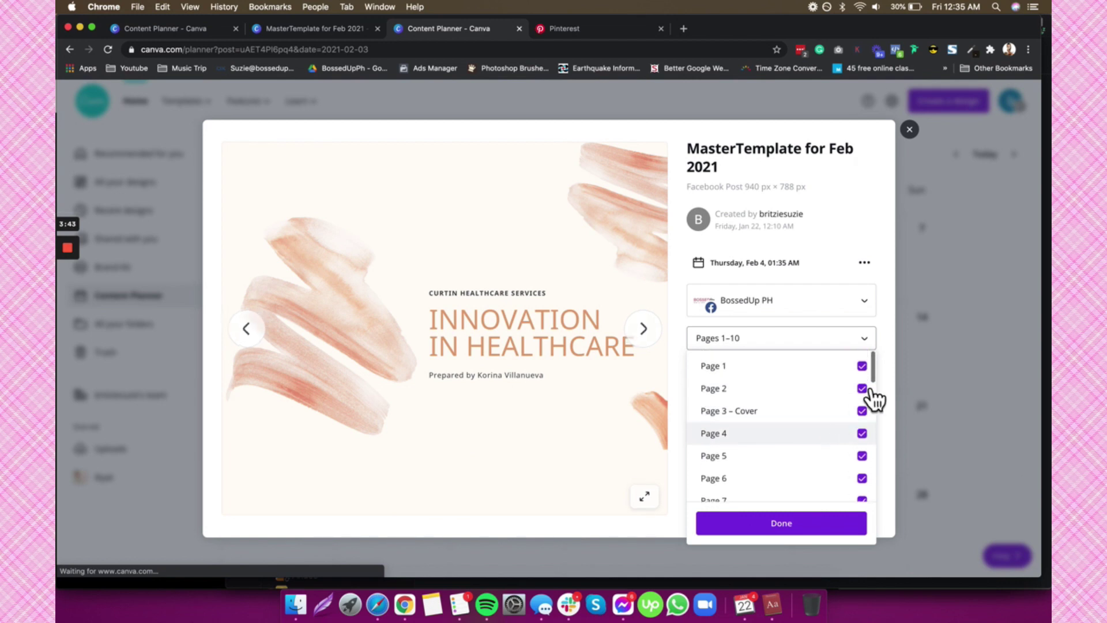
{"action": "left_click", "coordinate": [867, 367]}
{"action": "left_click", "coordinate": [867, 378]}
{"action": "left_click", "coordinate": [868, 402]}
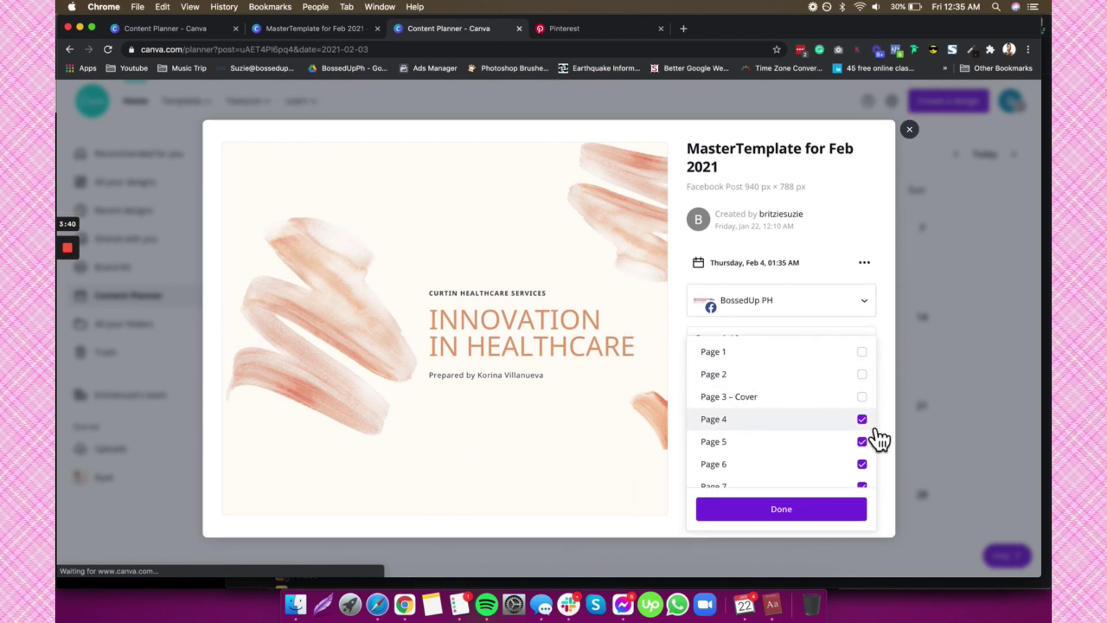
{"action": "left_click", "coordinate": [876, 438]}
{"action": "scroll", "coordinate": [875, 455], "scroll_direction": "down", "scroll_amount": 2}
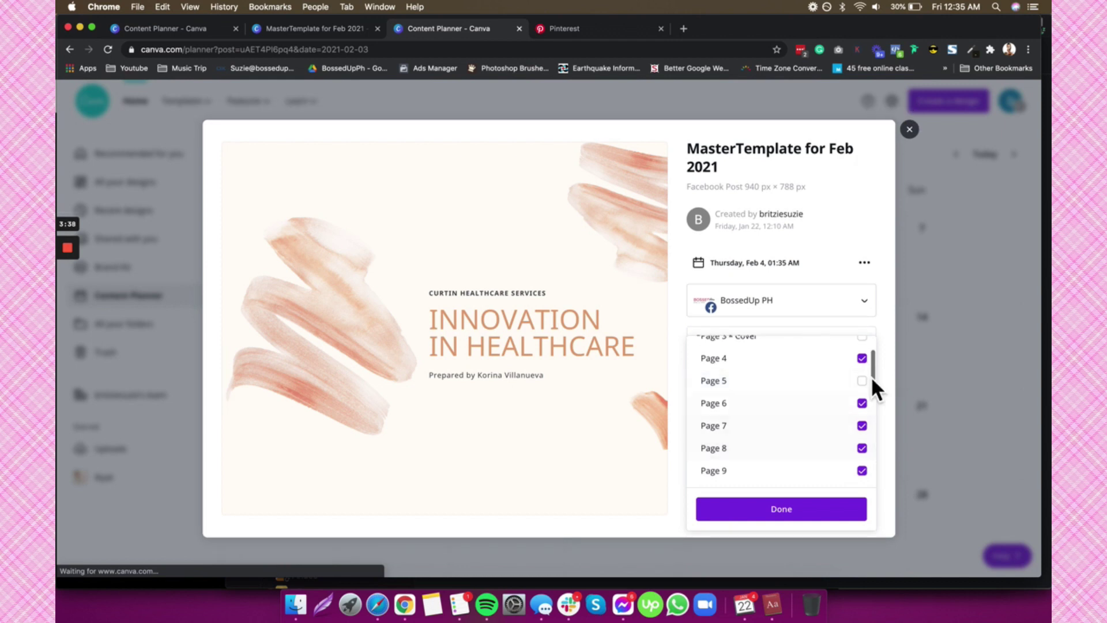
{"action": "left_click", "coordinate": [871, 403]}
{"action": "left_click", "coordinate": [869, 427]}
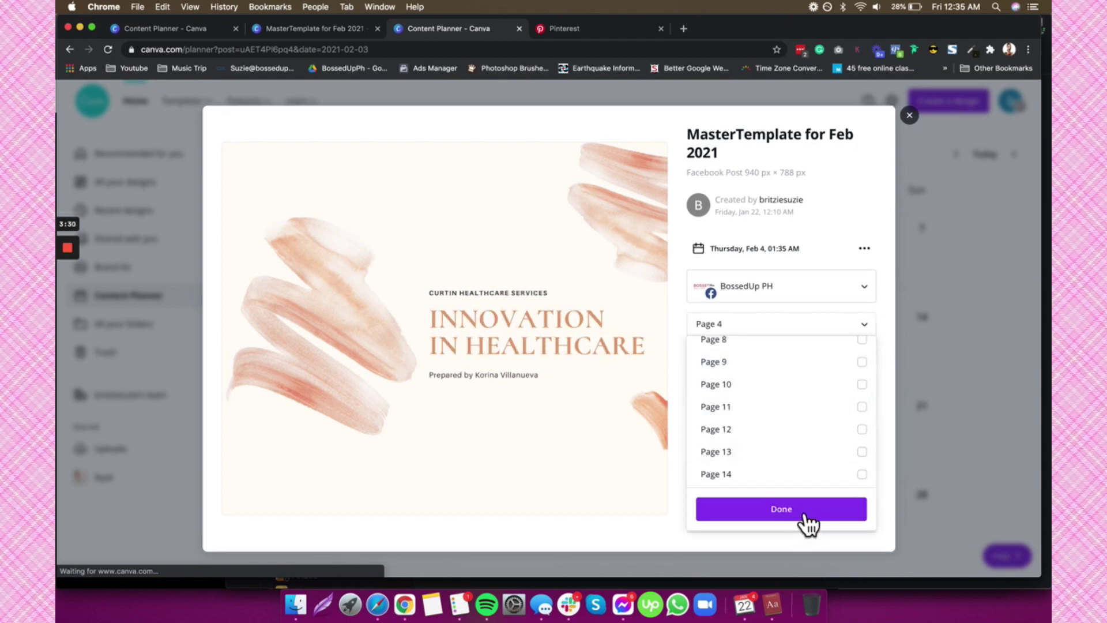
{"action": "left_click", "coordinate": [800, 511]}
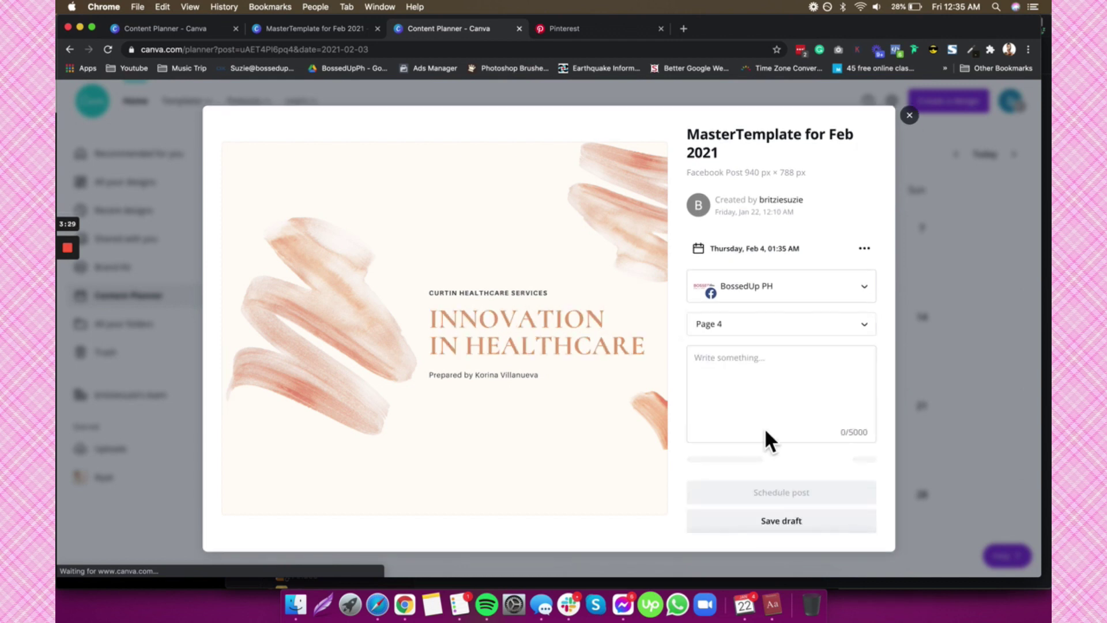
Step: Caption the February 4 post "Sample copy" and save it as a draft
{"action": "left_click", "coordinate": [764, 398]}
{"action": "type", "text": "Sample"}
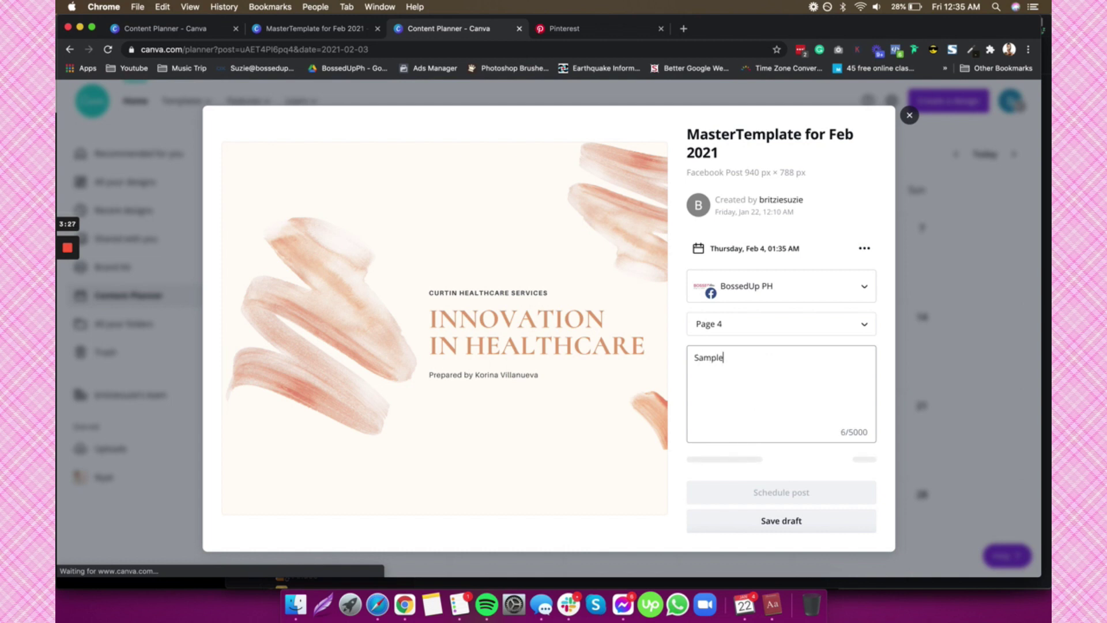
{"action": "type", "text": " copy"}
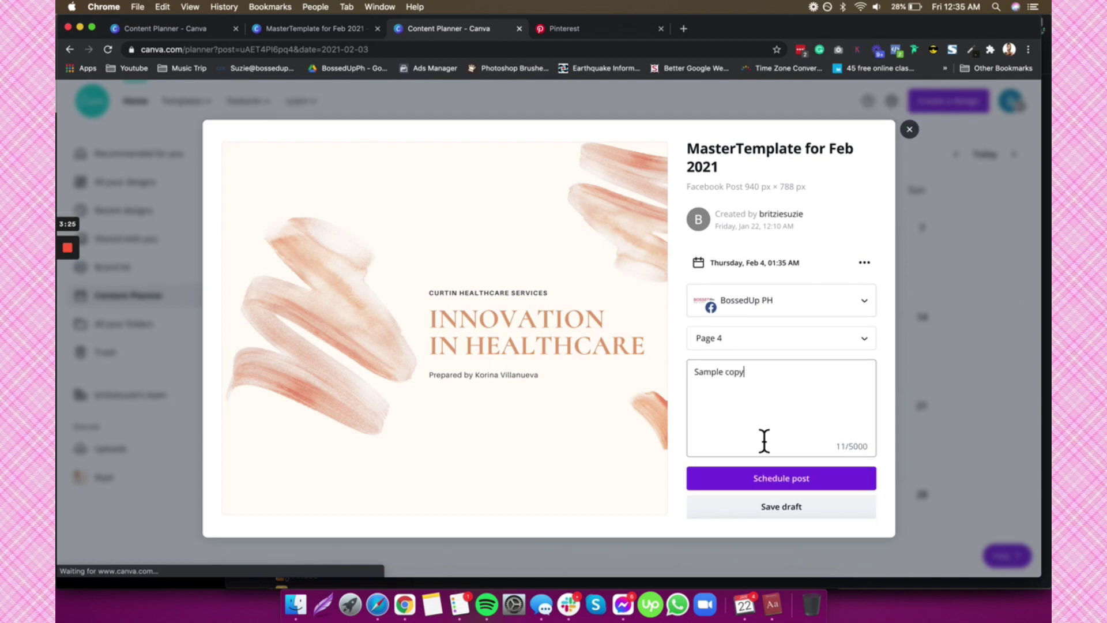
{"action": "left_click", "coordinate": [796, 506]}
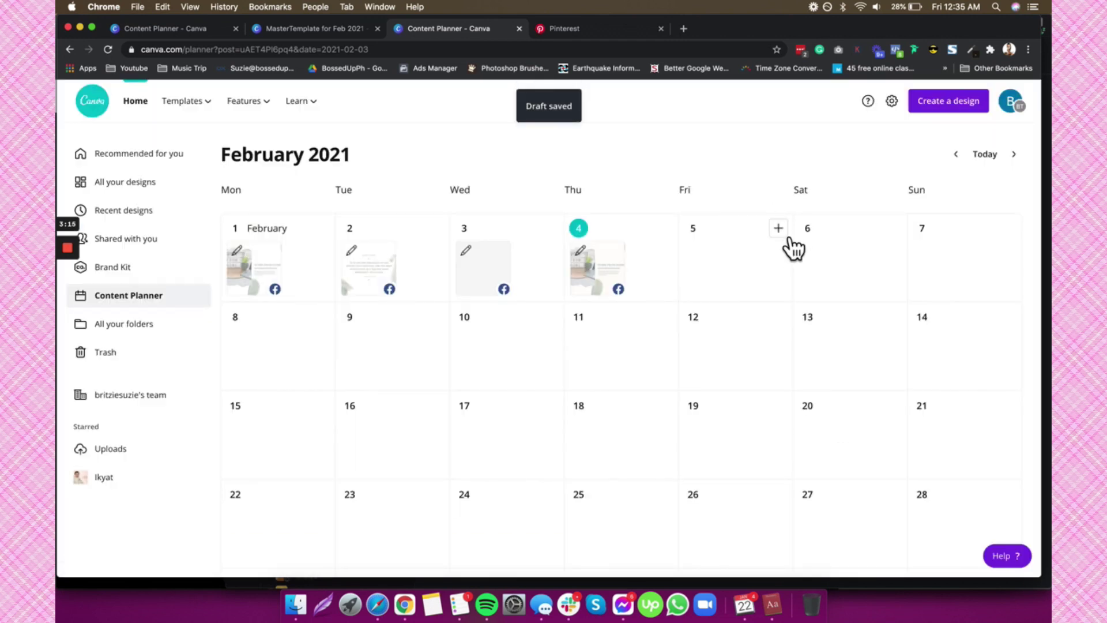
{"action": "left_click", "coordinate": [779, 230]}
{"action": "left_click", "coordinate": [766, 203]}
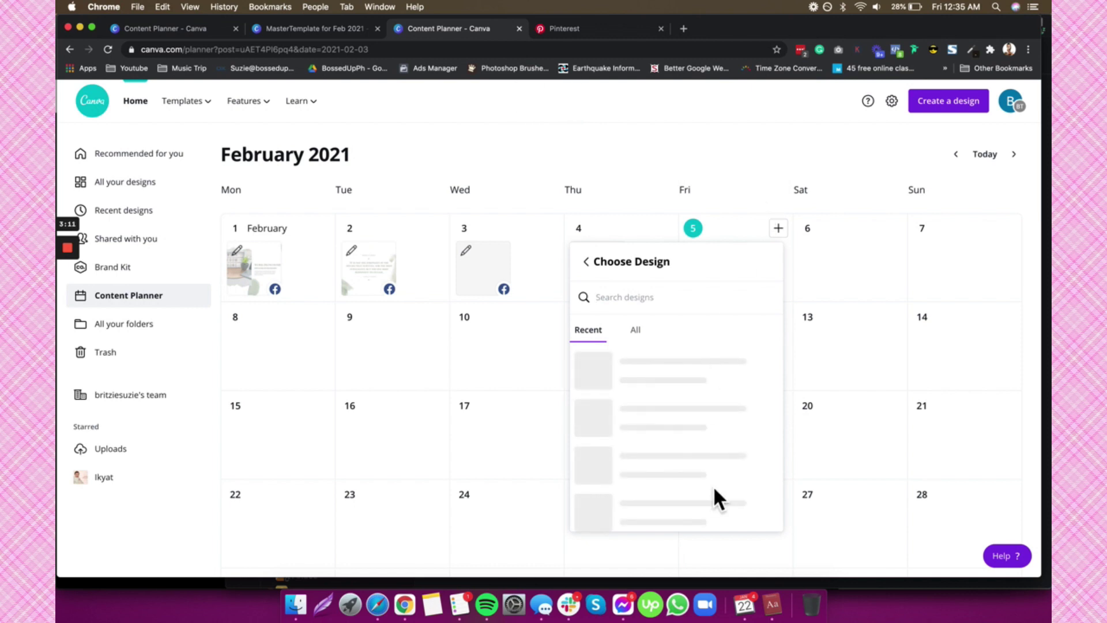
{"action": "scroll", "coordinate": [714, 485], "scroll_direction": "down", "scroll_amount": 3}
{"action": "scroll", "coordinate": [714, 485], "scroll_direction": "up", "scroll_amount": 1}
{"action": "scroll", "coordinate": [714, 486], "scroll_direction": "up", "scroll_amount": 2}
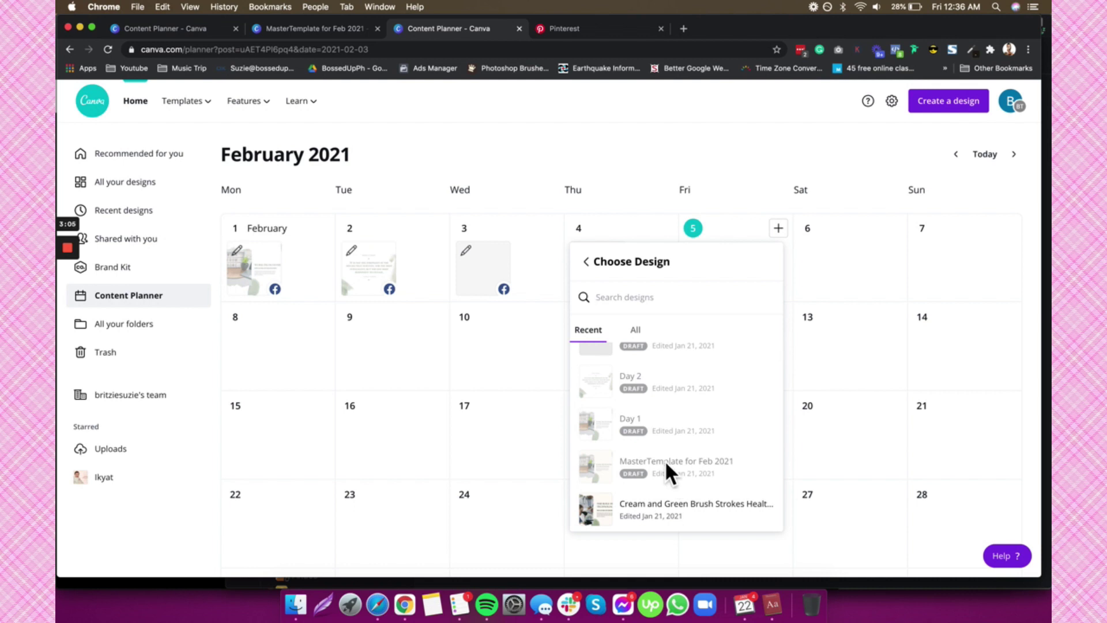
{"action": "scroll", "coordinate": [669, 444], "scroll_direction": "up", "scroll_amount": 1}
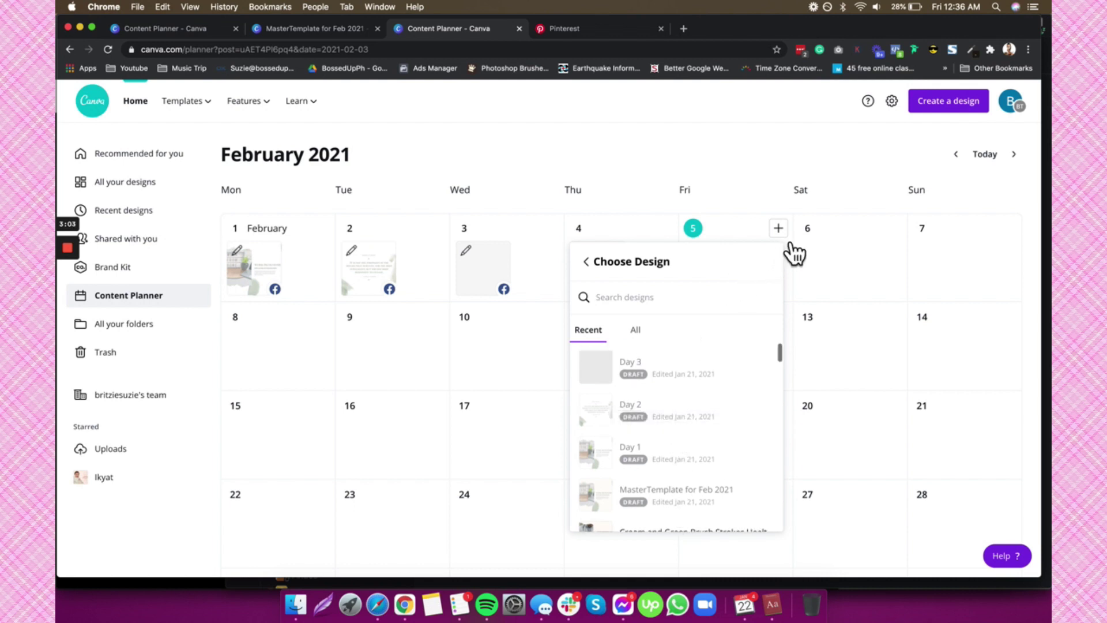
{"action": "left_click", "coordinate": [778, 229]}
Step: Create a blank Facebook Post on February 5 and name the design "Day 5"
{"action": "left_click", "coordinate": [778, 229]}
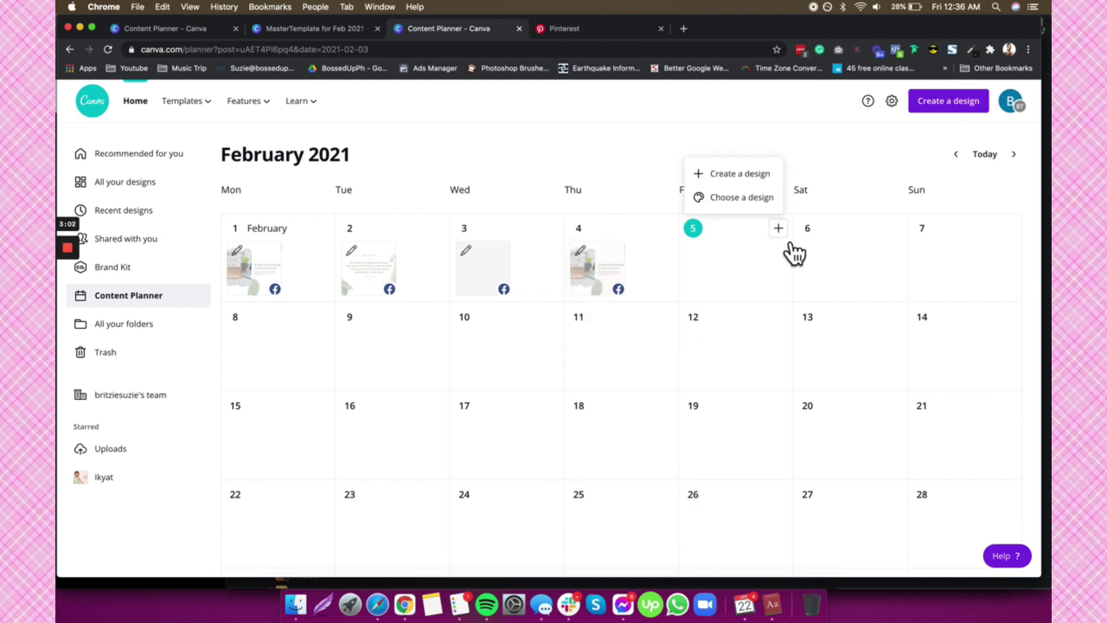
{"action": "left_click", "coordinate": [764, 185]}
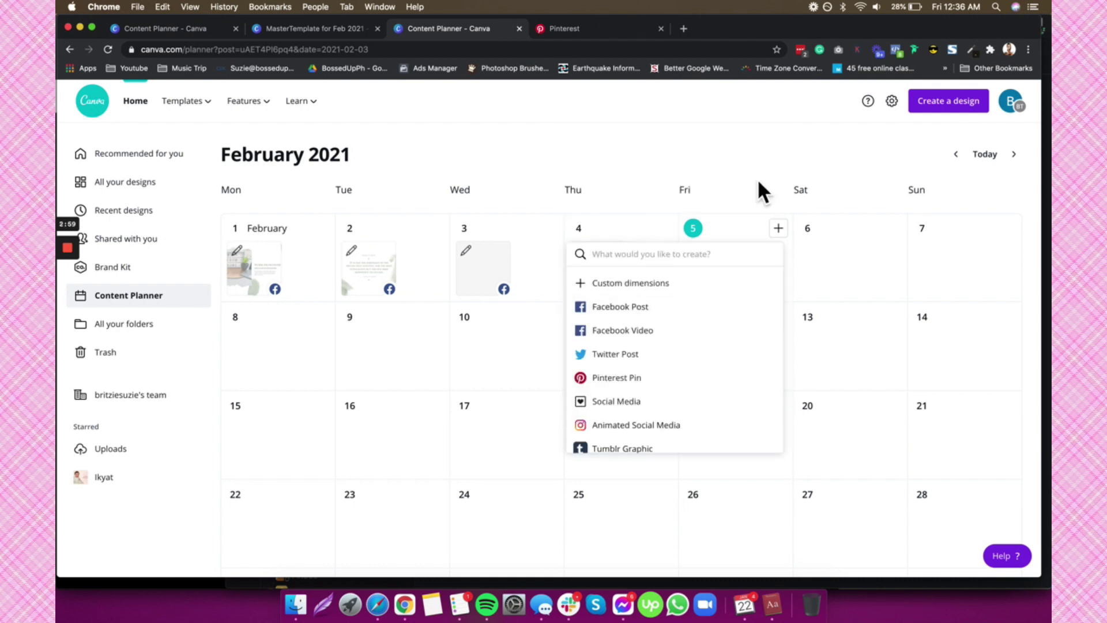
{"action": "left_click", "coordinate": [687, 317]}
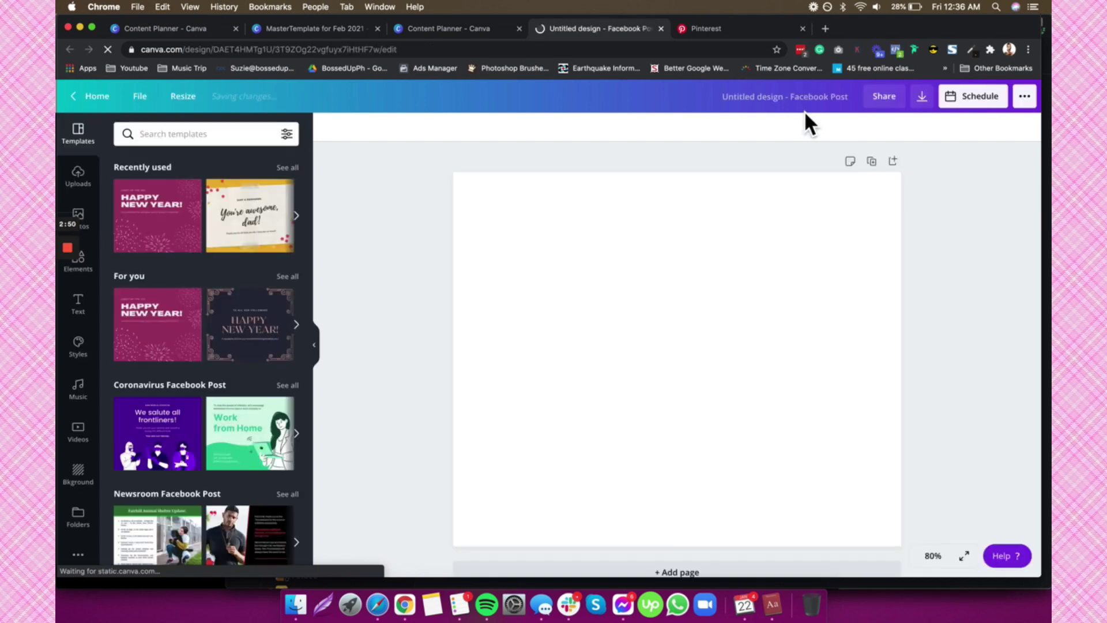
{"action": "left_click", "coordinate": [803, 109]}
{"action": "type", "text": "Day 5"}
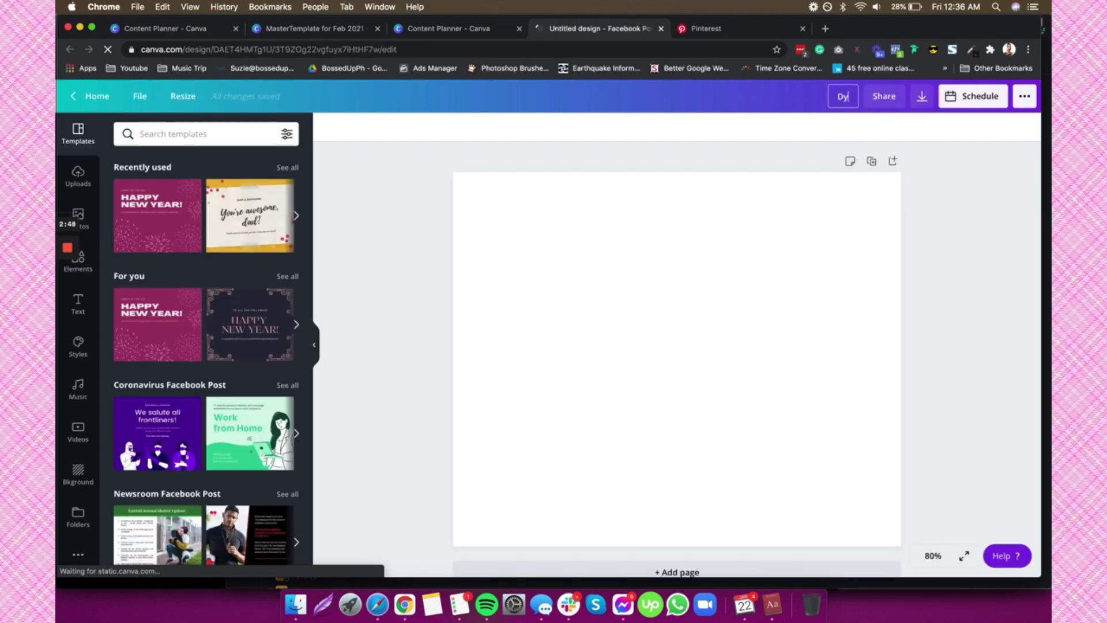
Step: Copy the Page 5 text, photo and brush-stroke elements from "MasterTemplate for Feb 2021" into the blank Day 5 design
{"action": "left_click", "coordinate": [333, 29]}
{"action": "scroll", "coordinate": [396, 286], "scroll_direction": "down", "scroll_amount": 10}
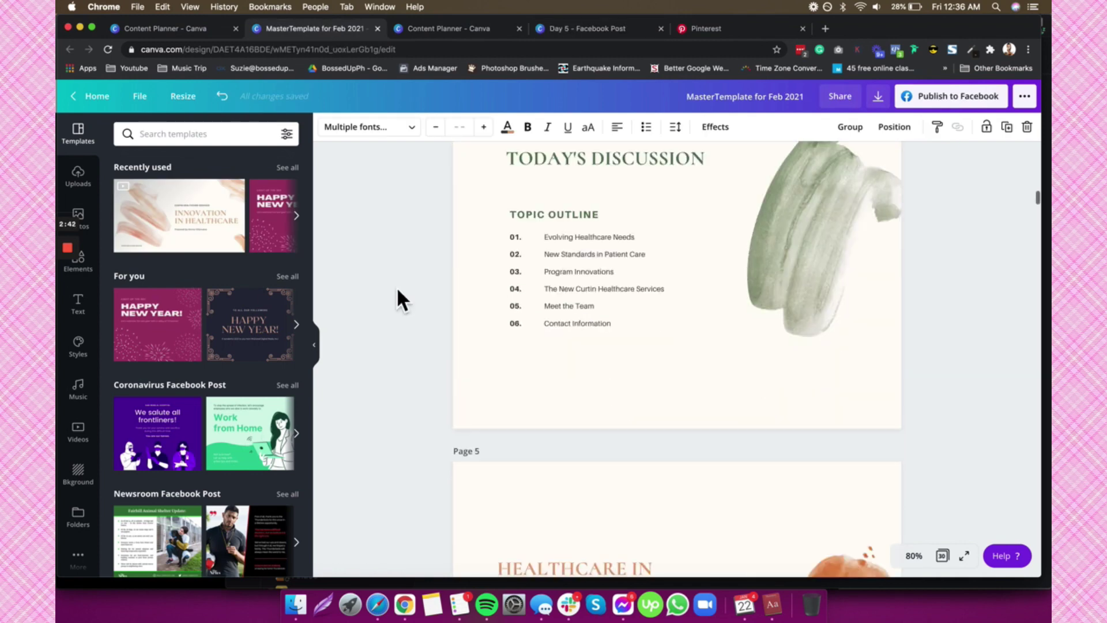
{"action": "scroll", "coordinate": [397, 286], "scroll_direction": "down", "scroll_amount": 5}
{"action": "left_click_drag", "start_coordinate": [503, 286], "coordinate": [887, 497]}
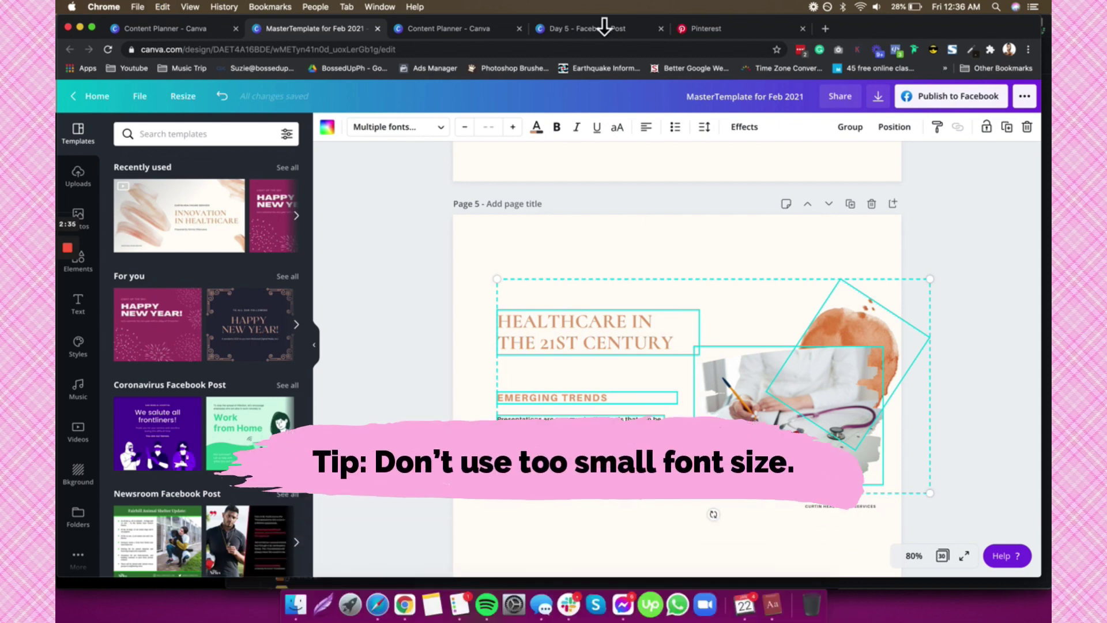
{"action": "left_click", "coordinate": [586, 28]}
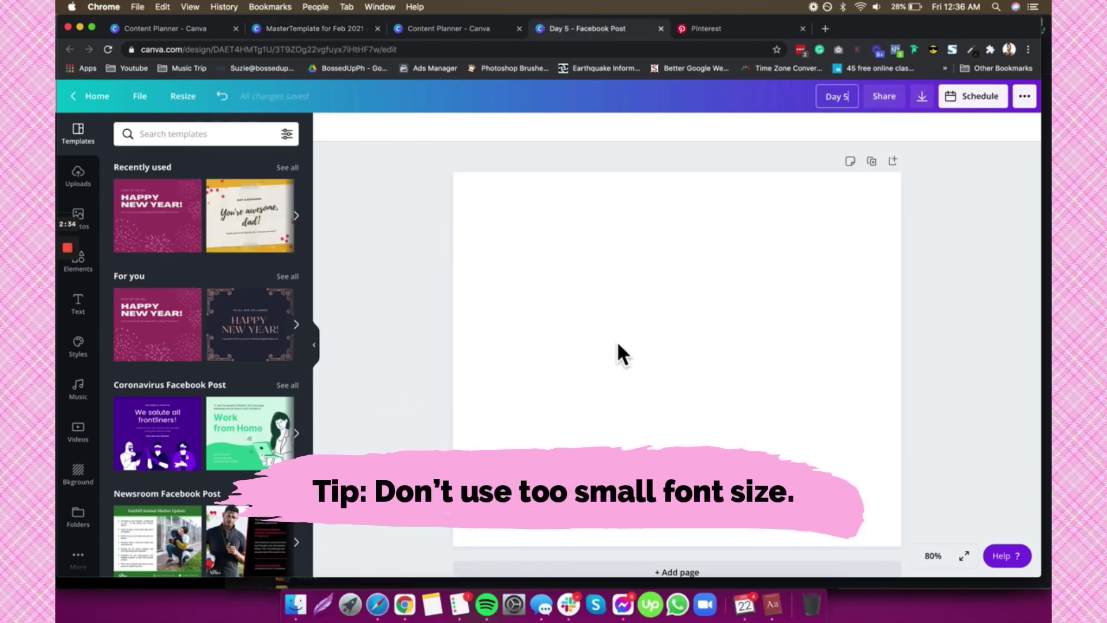
{"action": "left_click", "coordinate": [661, 400]}
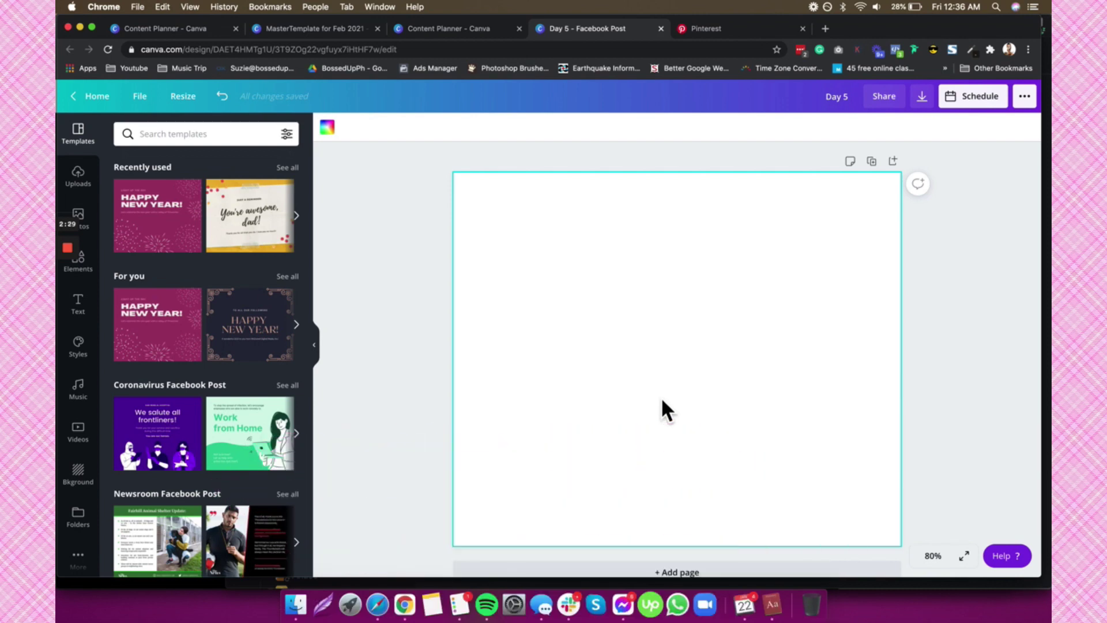
{"action": "left_click", "coordinate": [445, 355]}
{"action": "left_click", "coordinate": [573, 372]}
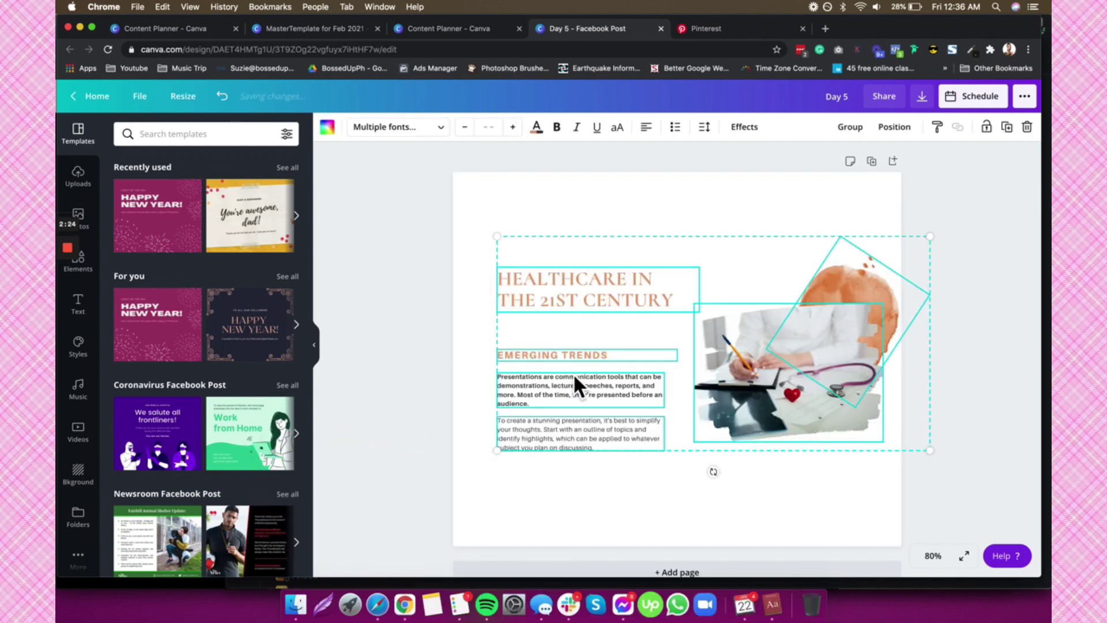
Step: Delete the body paragraphs below "Emerging Trends" in the Day 5 design
{"action": "left_click", "coordinate": [444, 337]}
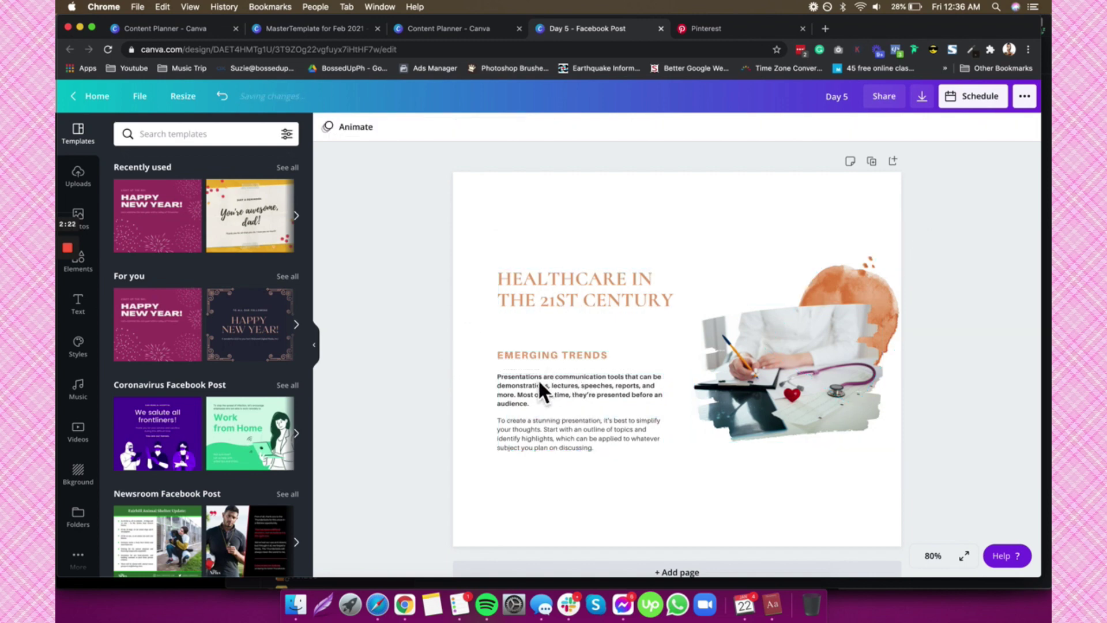
{"action": "left_click", "coordinate": [518, 420]}
{"action": "key", "text": "Delete"}
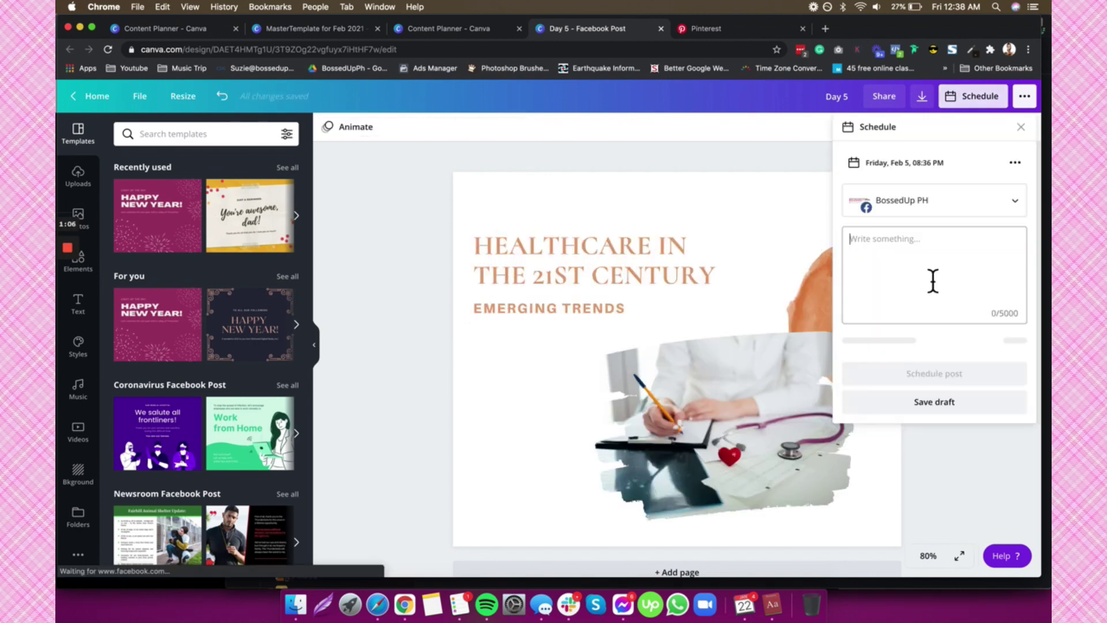
Step: Caption the February 5 post "Copy", save it as a draft and return to the Content Planner
{"action": "left_click", "coordinate": [932, 282]}
{"action": "type", "text": "c"}
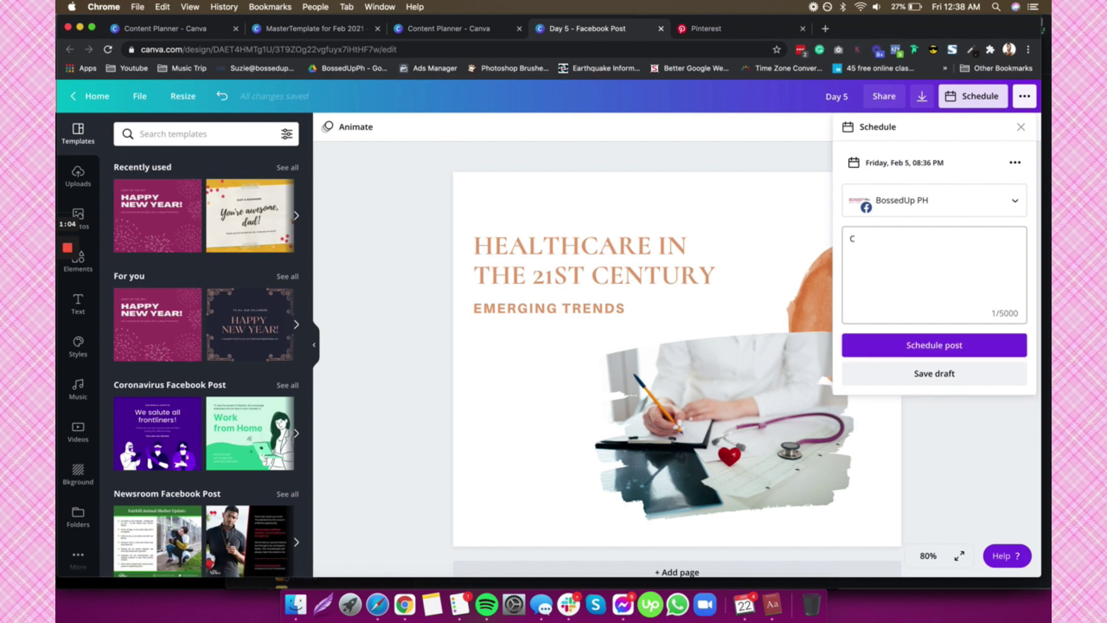
{"action": "type", "text": "opy"}
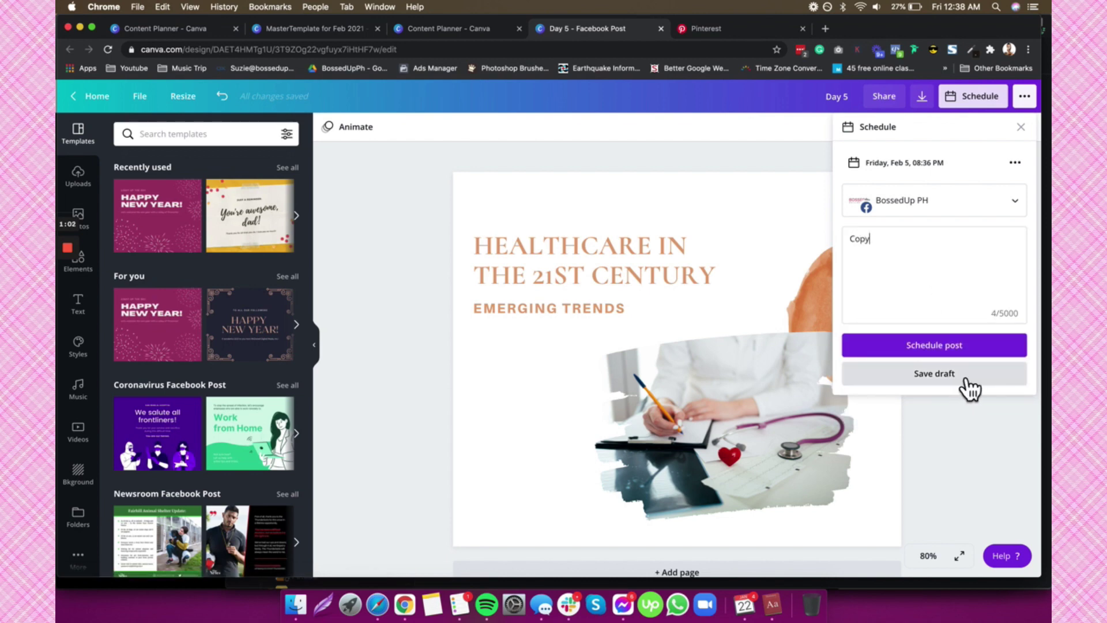
{"action": "left_click", "coordinate": [962, 374]}
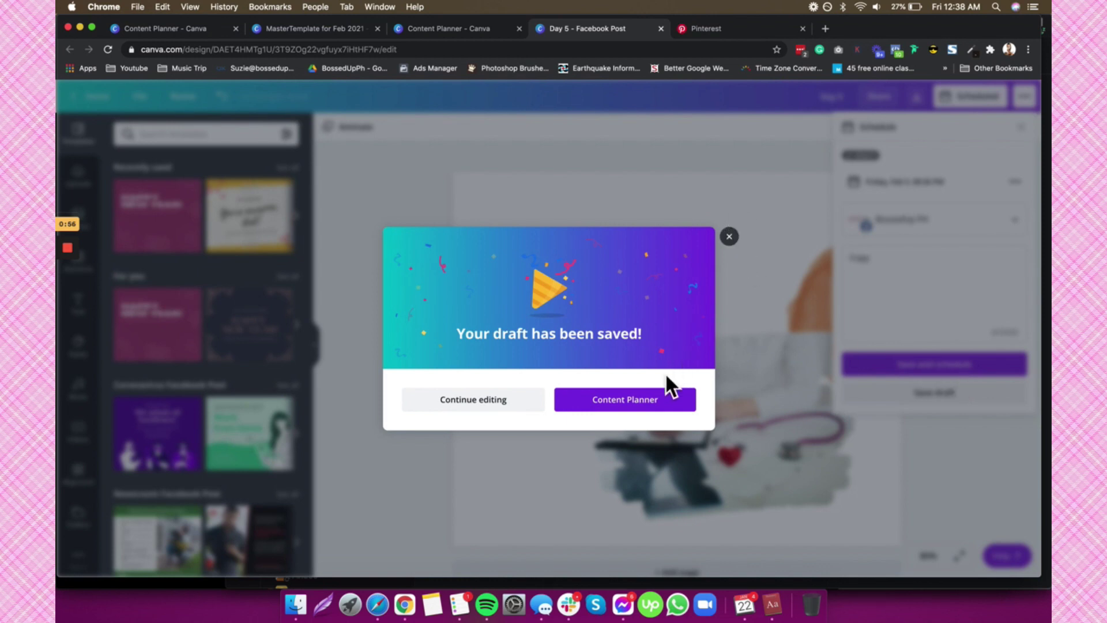
{"action": "left_click", "coordinate": [663, 399]}
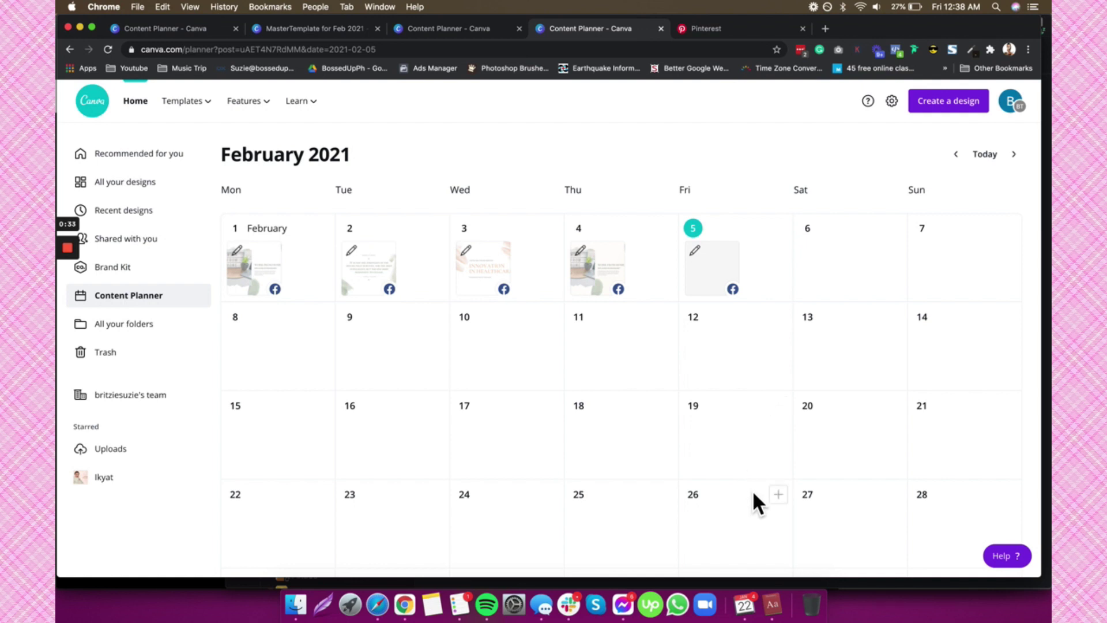
Step: Open the Day 1 post on February 1 and make a copy of it resized to Twitter Post
{"action": "scroll", "coordinate": [752, 489], "scroll_direction": "down", "scroll_amount": 2}
{"action": "scroll", "coordinate": [753, 493], "scroll_direction": "down", "scroll_amount": 2}
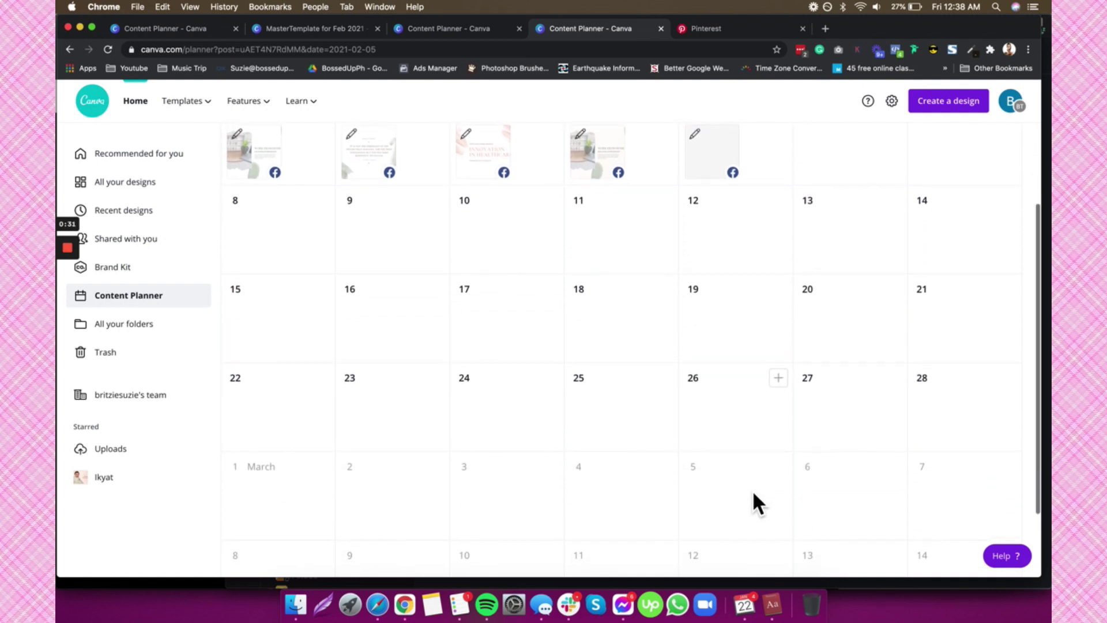
{"action": "scroll", "coordinate": [753, 493], "scroll_direction": "up", "scroll_amount": 3}
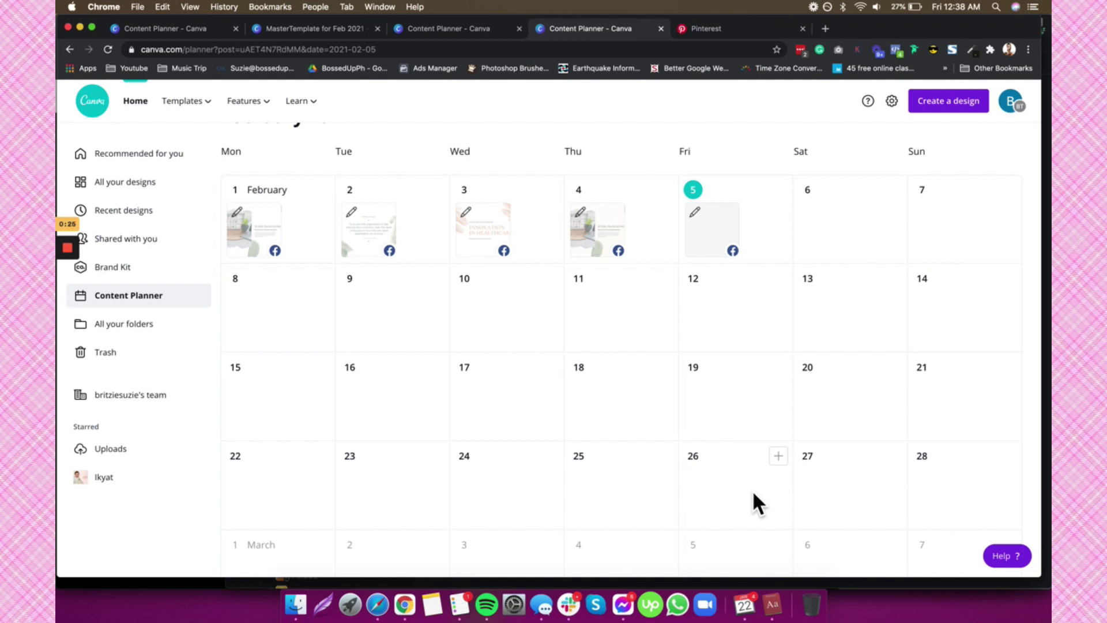
{"action": "left_click", "coordinate": [321, 190]}
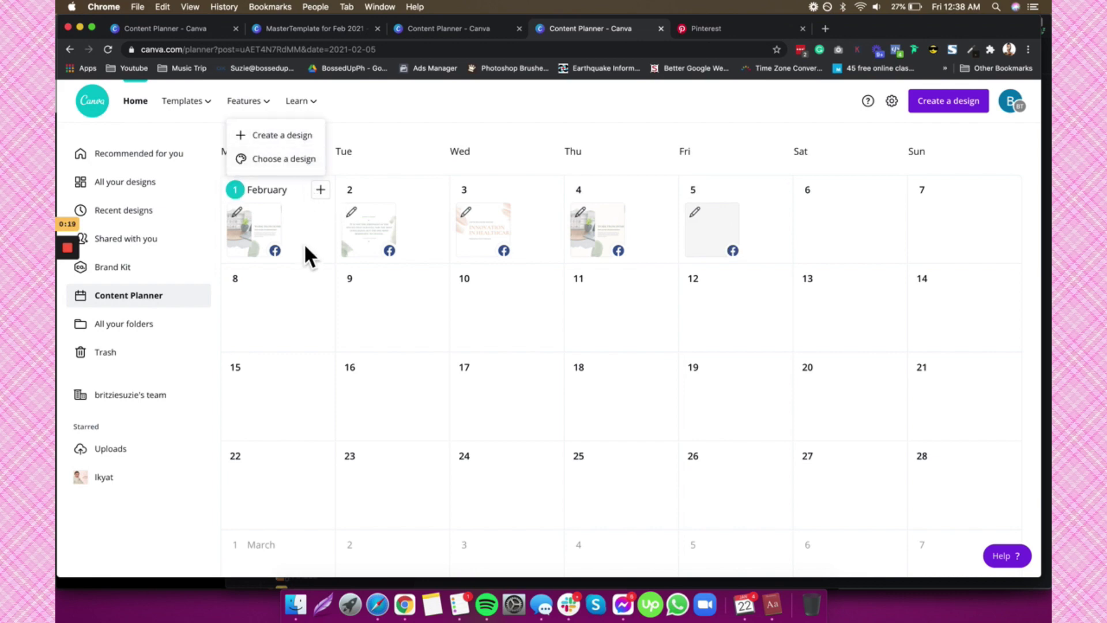
{"action": "left_click", "coordinate": [252, 229]}
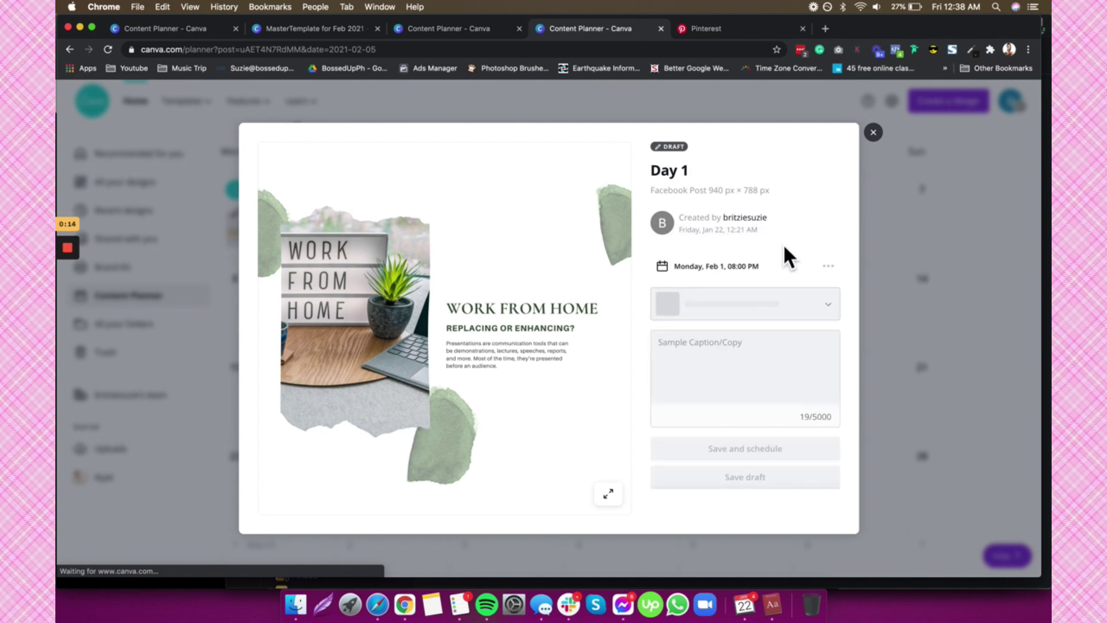
{"action": "left_click", "coordinate": [834, 270]}
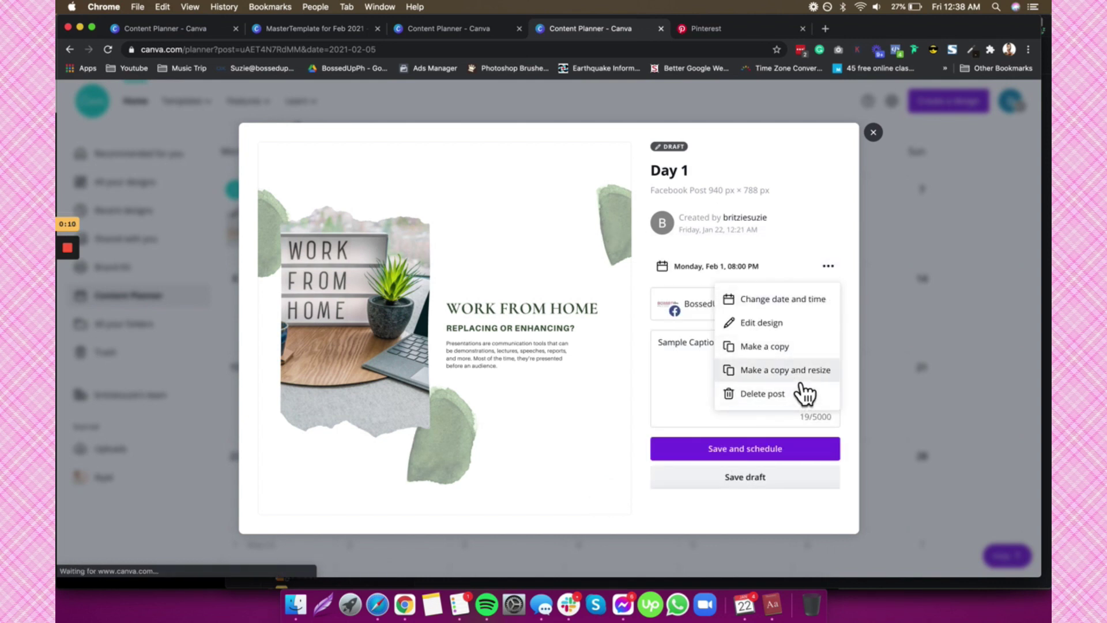
{"action": "left_click", "coordinate": [795, 371]}
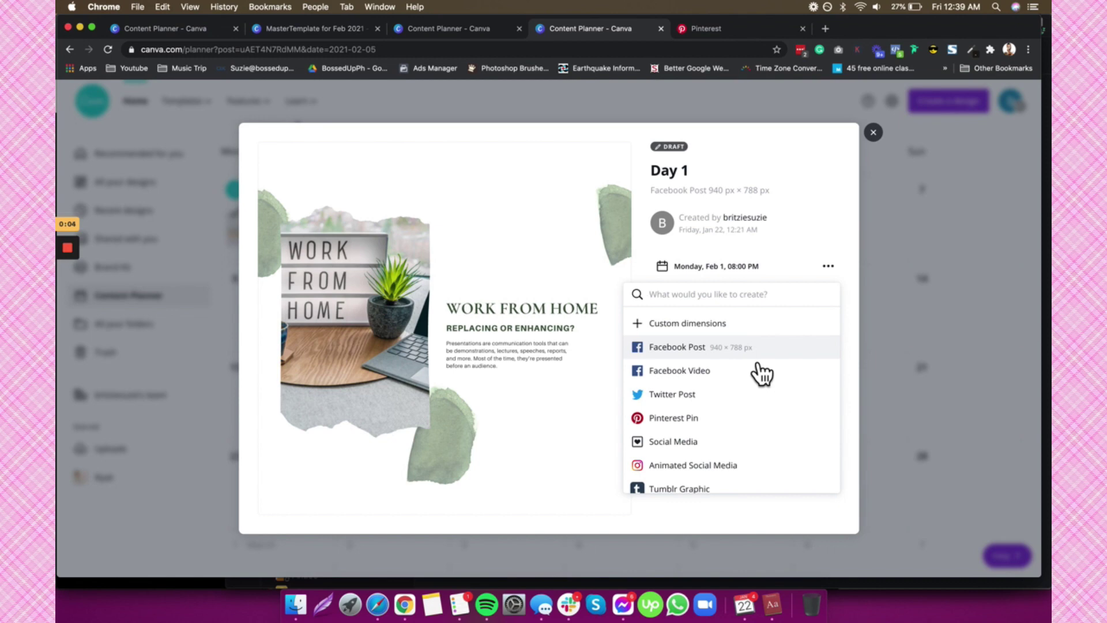
{"action": "left_click", "coordinate": [724, 400]}
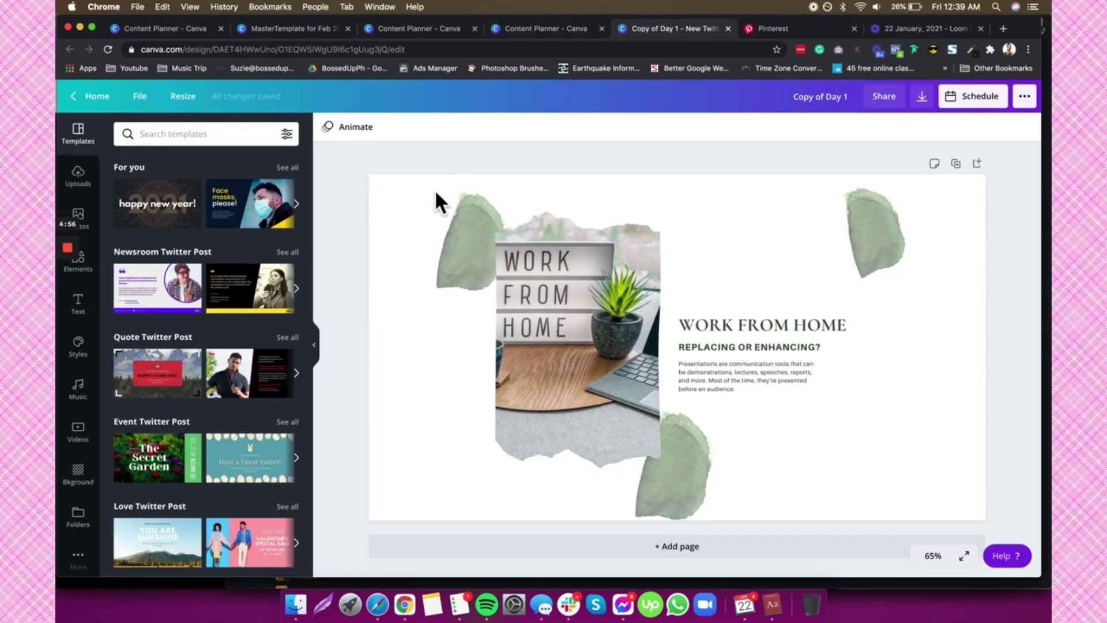
Step: Fill the wide Twitter layout by spreading the leaf shapes to the edges, enlarging the photo and enlarging the text block beside it
{"action": "left_click_drag", "start_coordinate": [468, 248], "coordinate": [393, 204]}
{"action": "left_click_drag", "start_coordinate": [552, 323], "coordinate": [477, 309]}
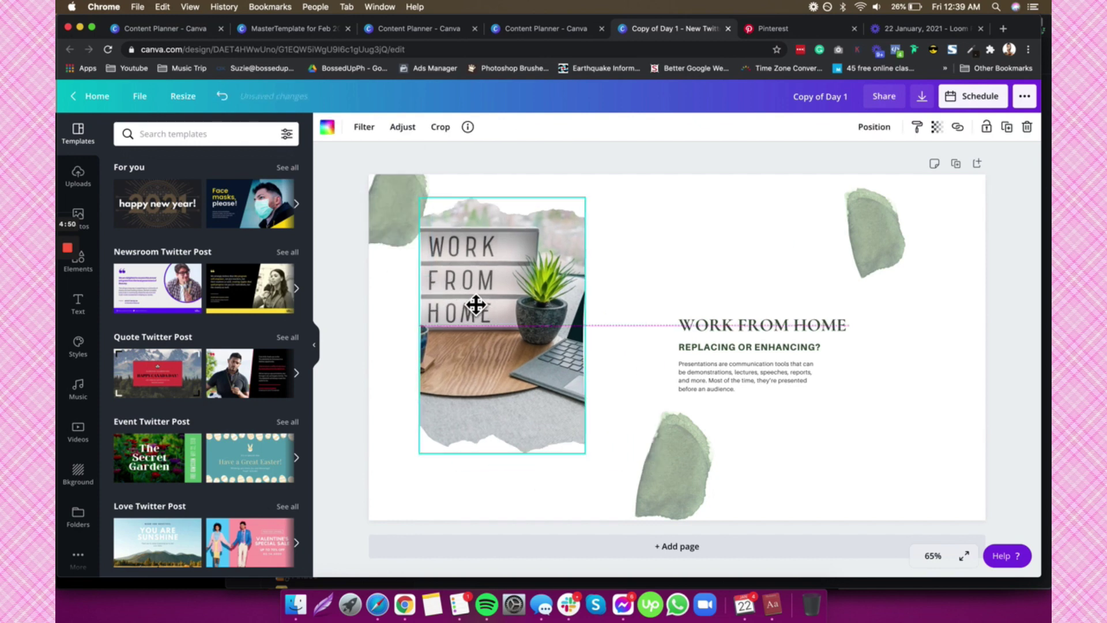
{"action": "left_click_drag", "start_coordinate": [585, 454], "coordinate": [631, 489]}
{"action": "left_click_drag", "start_coordinate": [849, 391], "coordinate": [946, 450]}
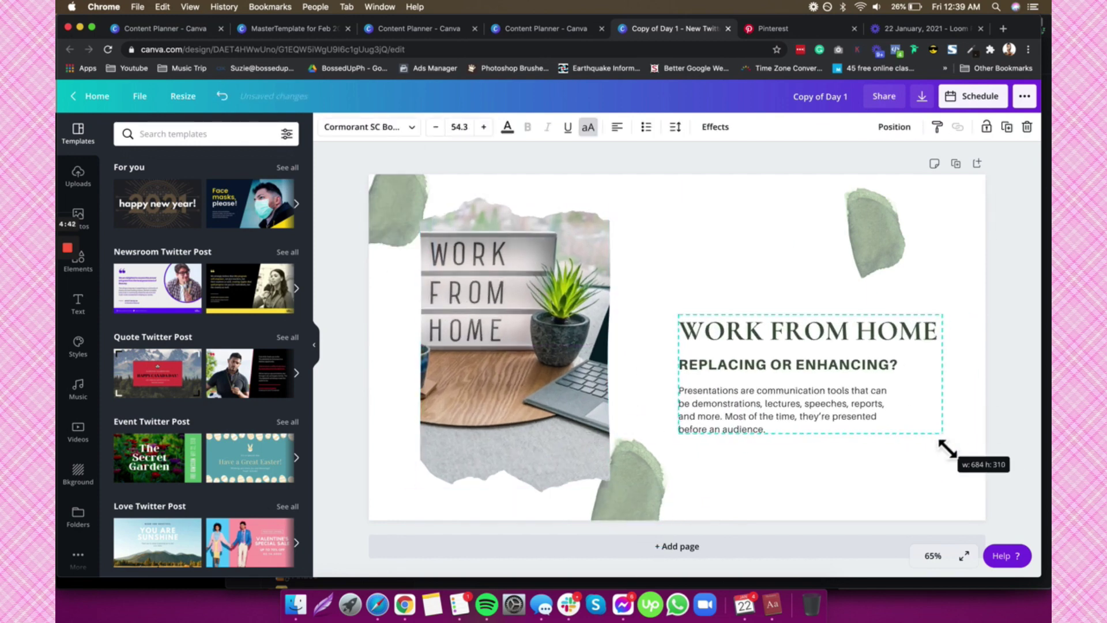
{"action": "left_click_drag", "start_coordinate": [872, 418], "coordinate": [831, 403]}
{"action": "left_click_drag", "start_coordinate": [890, 259], "coordinate": [976, 275]}
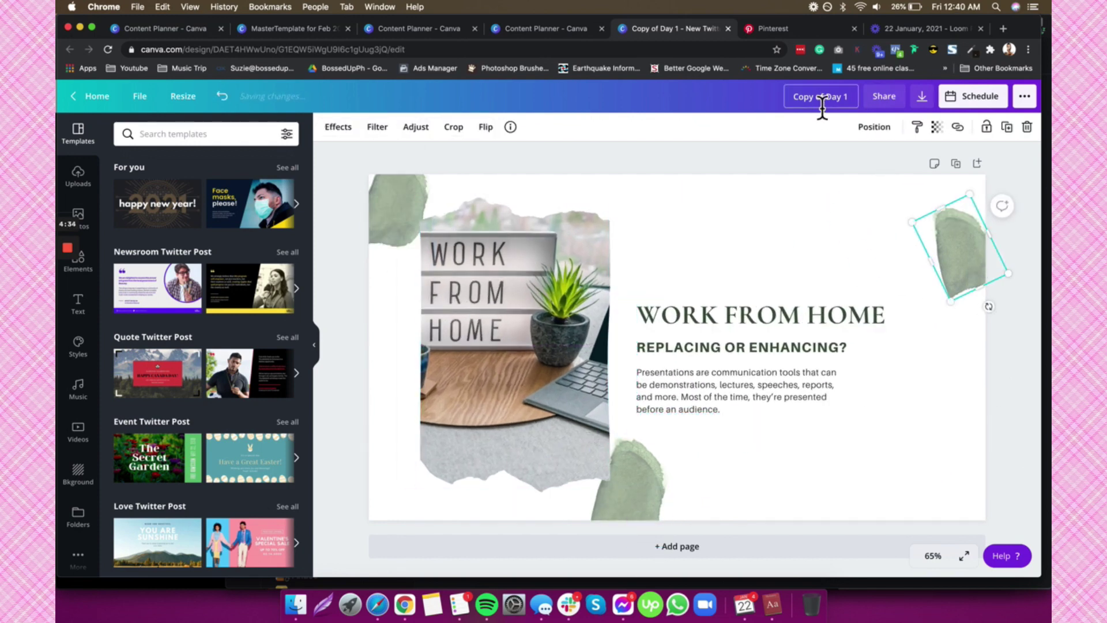
Step: Save the "Day 1 Twitter" design as a draft on February 1 and return to the Content Planner
{"action": "left_click", "coordinate": [973, 96]}
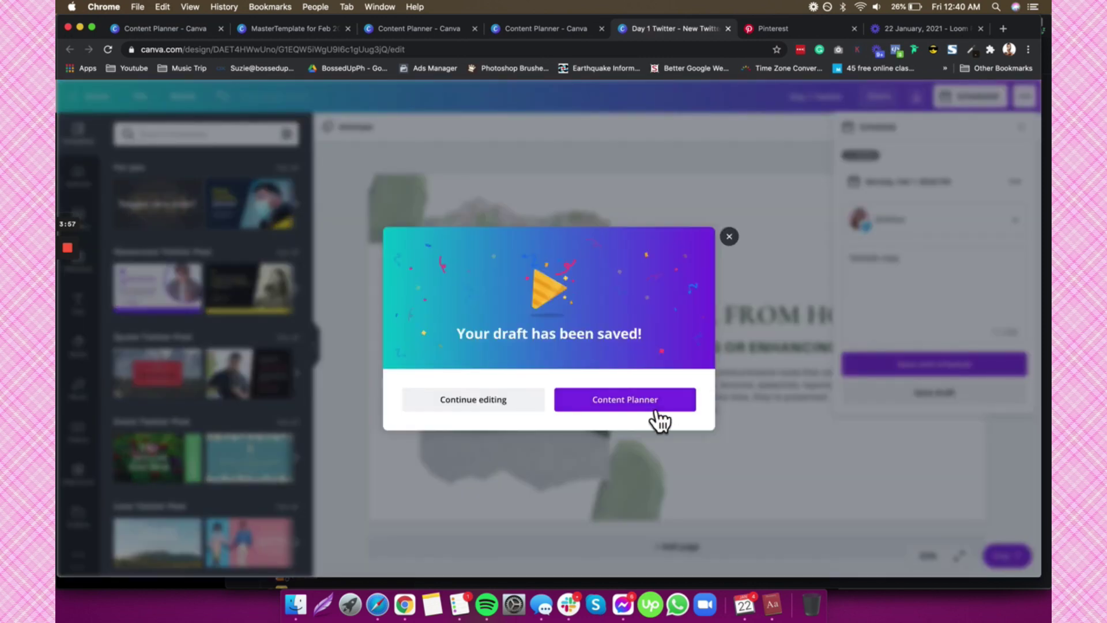
{"action": "left_click", "coordinate": [658, 420]}
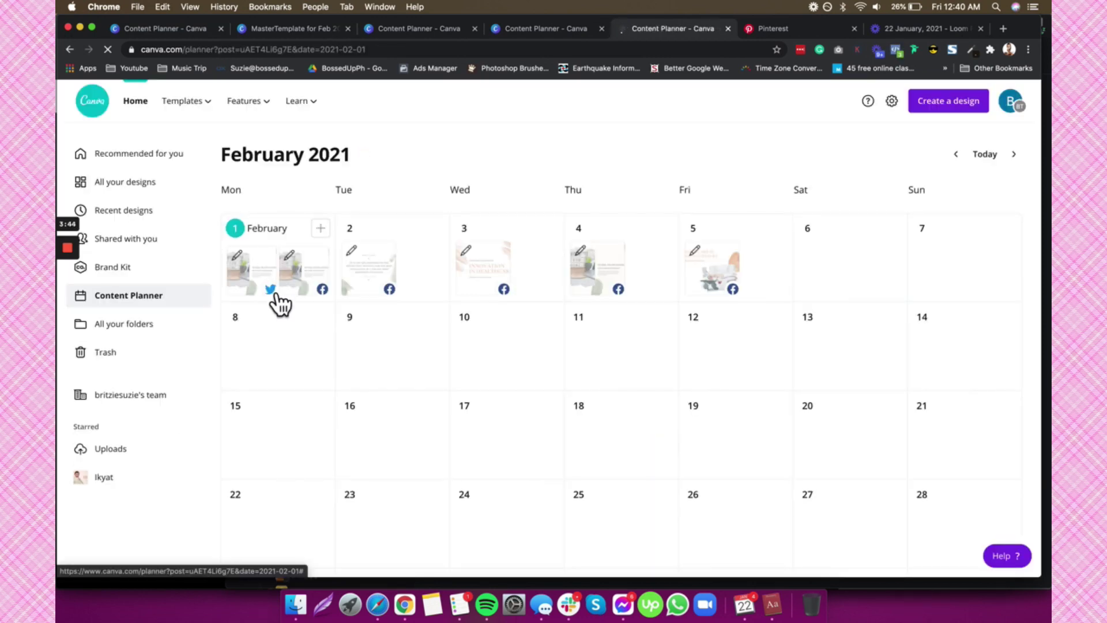
Step: Open the Day 1 Facebook post on February 1 and make a copy of it resized to Pinterest Pin
{"action": "left_click", "coordinate": [293, 267]}
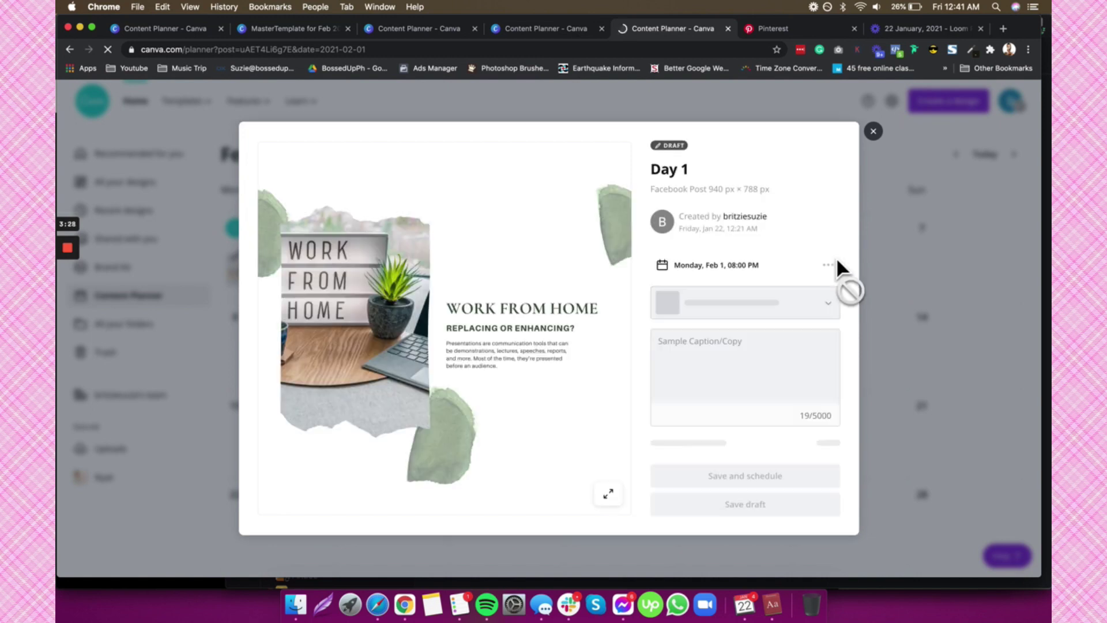
{"action": "left_click", "coordinate": [829, 266]}
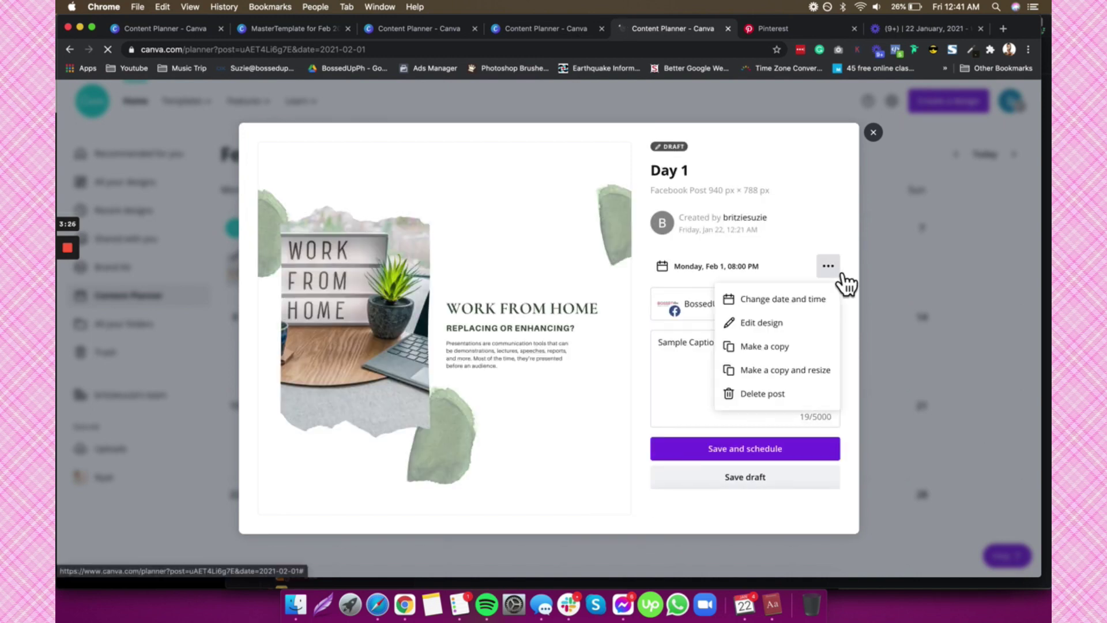
{"action": "left_click", "coordinate": [819, 376]}
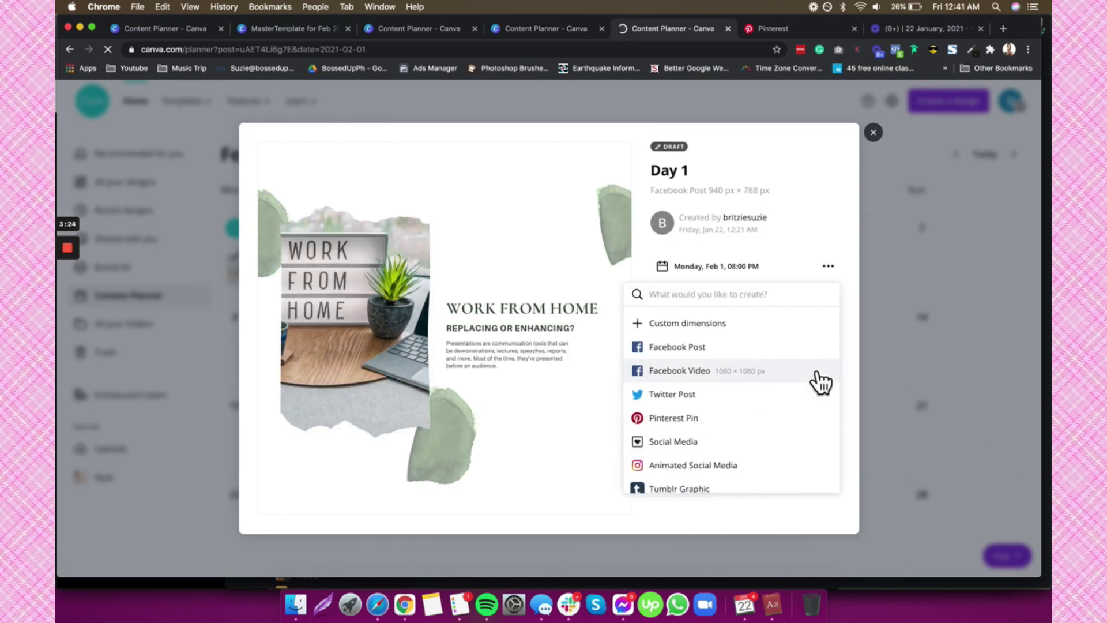
{"action": "left_click", "coordinate": [758, 418]}
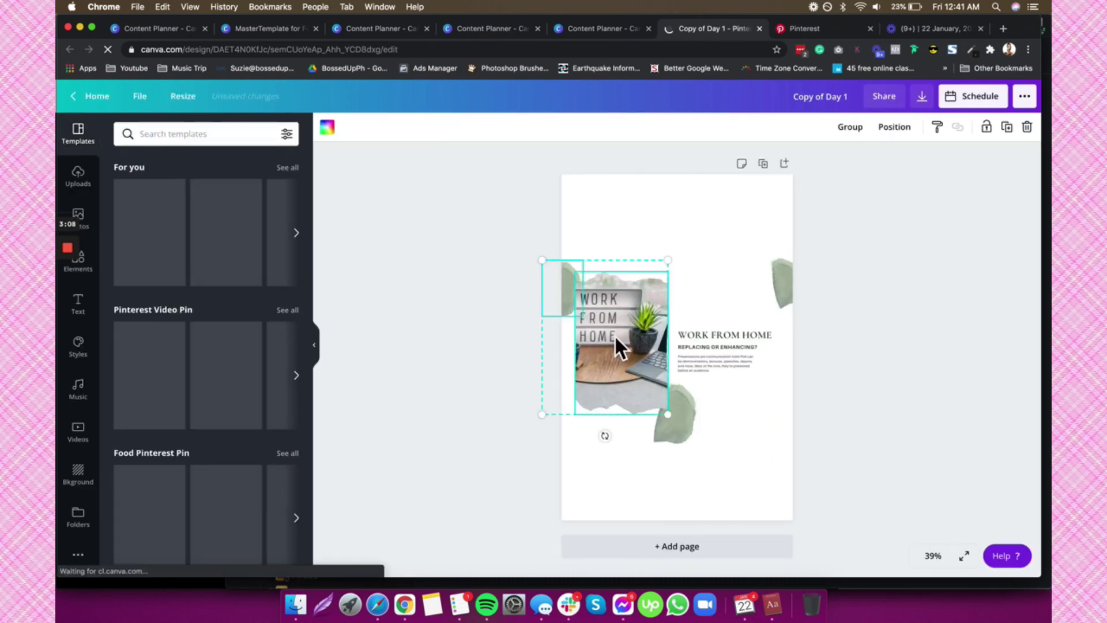
Step: Move the photo and its leaf to the top of the pin and shift the other two leaves to the bottom and right edges
{"action": "left_click_drag", "start_coordinate": [614, 334], "coordinate": [627, 253]}
{"action": "left_click_drag", "start_coordinate": [669, 426], "coordinate": [599, 517]}
{"action": "left_click_drag", "start_coordinate": [783, 288], "coordinate": [789, 355]}
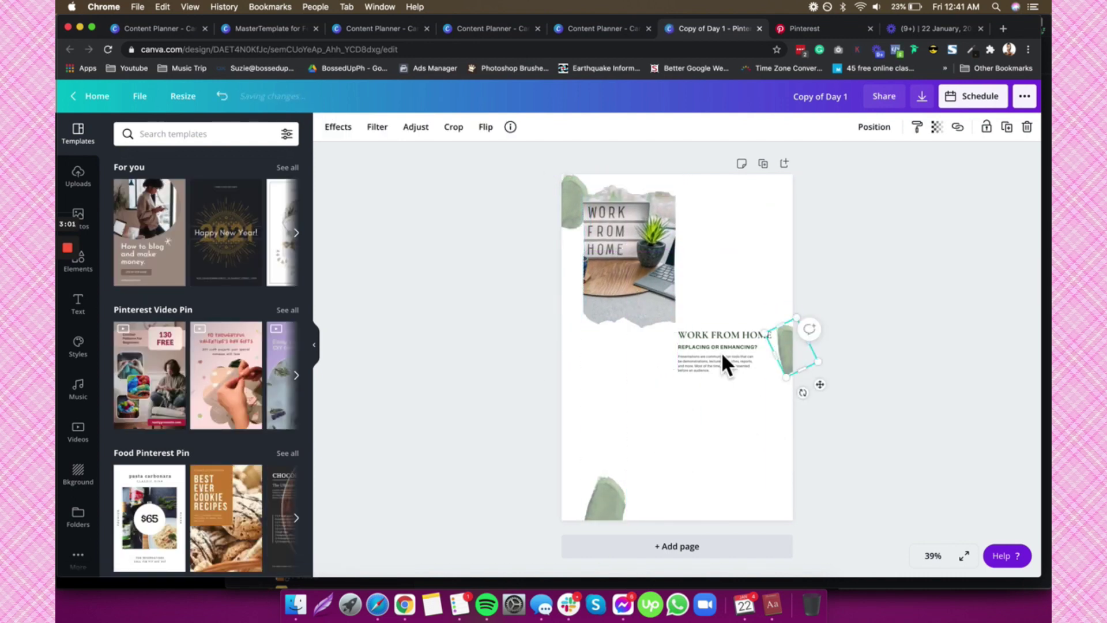
Step: Place the enlarged "Work From Home" text block in the lower part of the pin and enlarge and centre the photo above it
{"action": "left_click_drag", "start_coordinate": [726, 370], "coordinate": [659, 448]}
{"action": "left_click_drag", "start_coordinate": [704, 448], "coordinate": [792, 509]}
{"action": "left_click_drag", "start_coordinate": [735, 472], "coordinate": [718, 462]}
{"action": "left_click", "coordinate": [652, 285]}
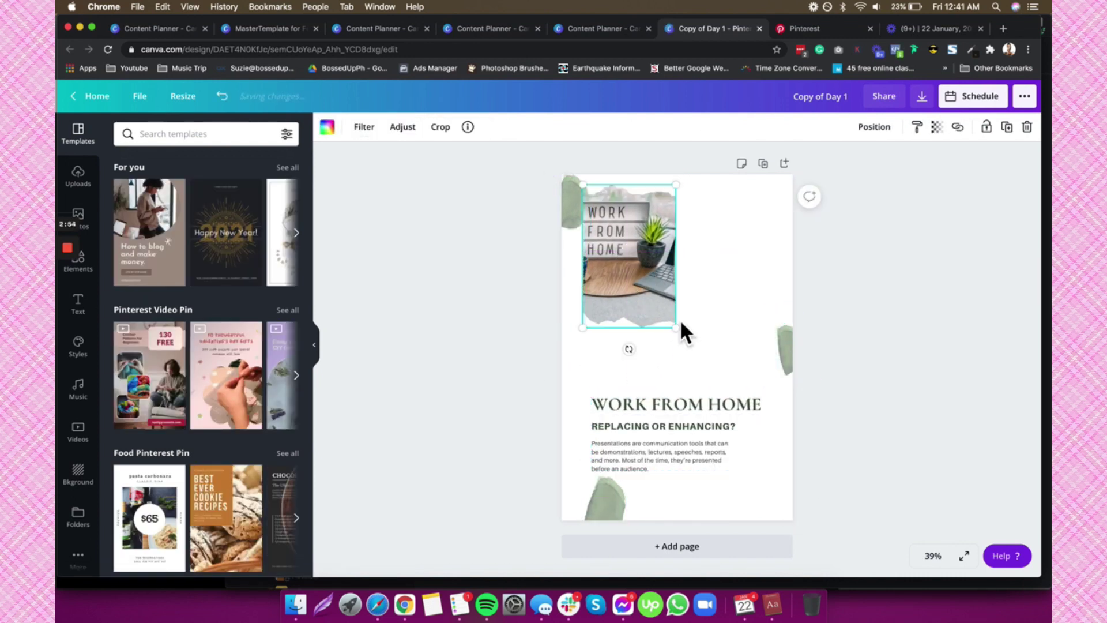
{"action": "left_click_drag", "start_coordinate": [676, 327], "coordinate": [703, 372]}
{"action": "left_click_drag", "start_coordinate": [656, 307], "coordinate": [689, 320]}
{"action": "left_click", "coordinate": [861, 148]}
Step: Rename the pin design "Day 1 Pinterest"
{"action": "triple_click", "coordinate": [839, 97]}
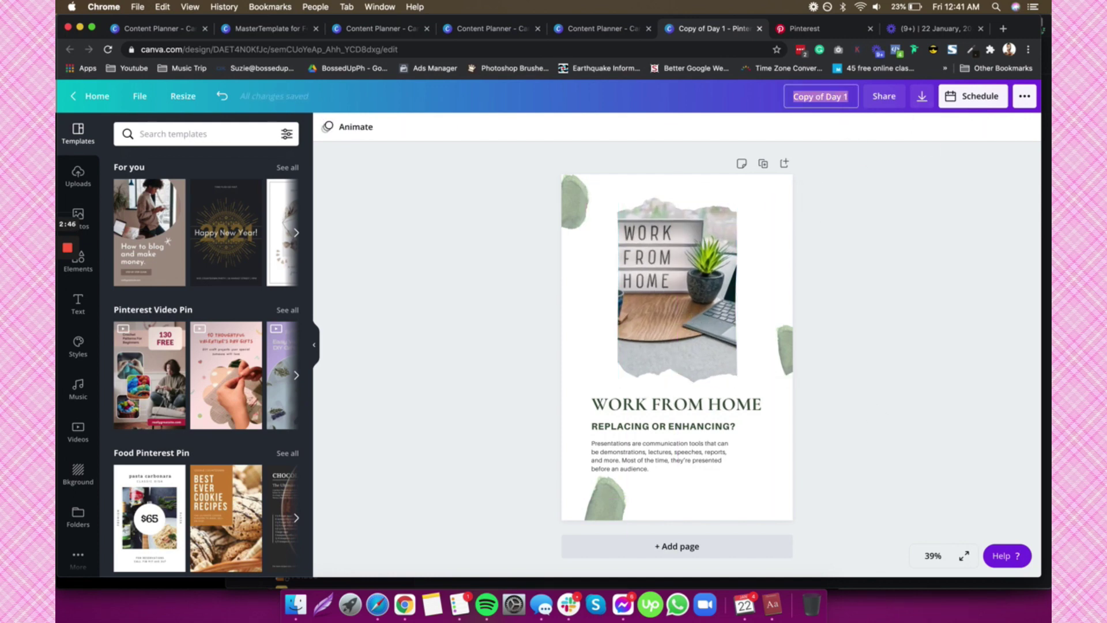
{"action": "type", "text": "Day 1 Pinterest"}
{"action": "left_click", "coordinate": [941, 224]}
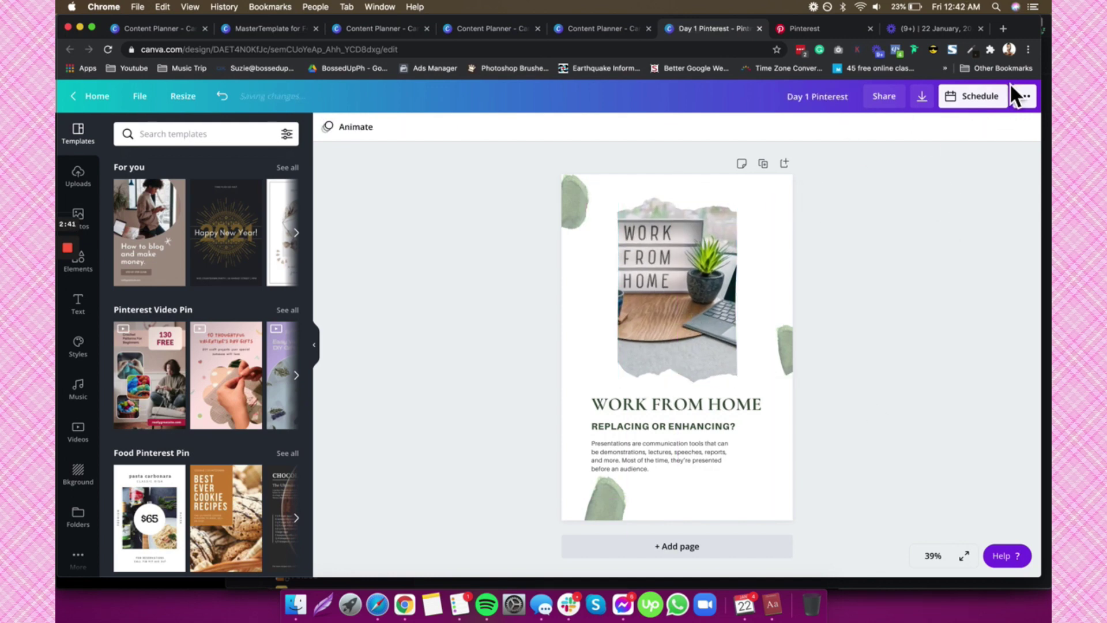
Step: Open the pin's scheduling settings and choose the Pinterest board "BossedUp PH mood board" as its destination
{"action": "left_click", "coordinate": [984, 101]}
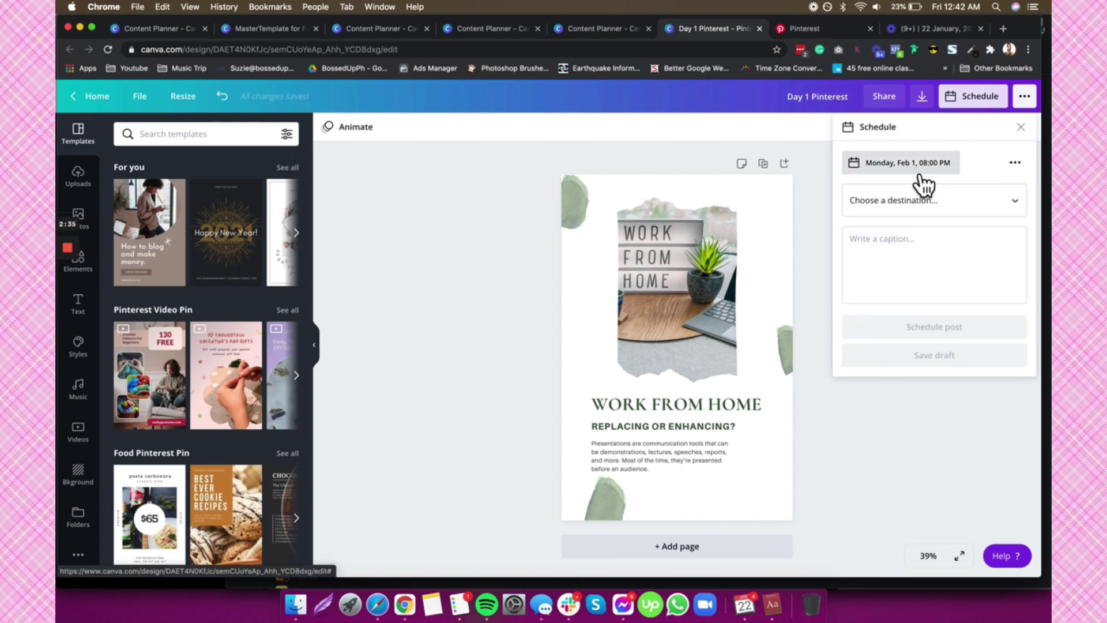
{"action": "left_click", "coordinate": [955, 204]}
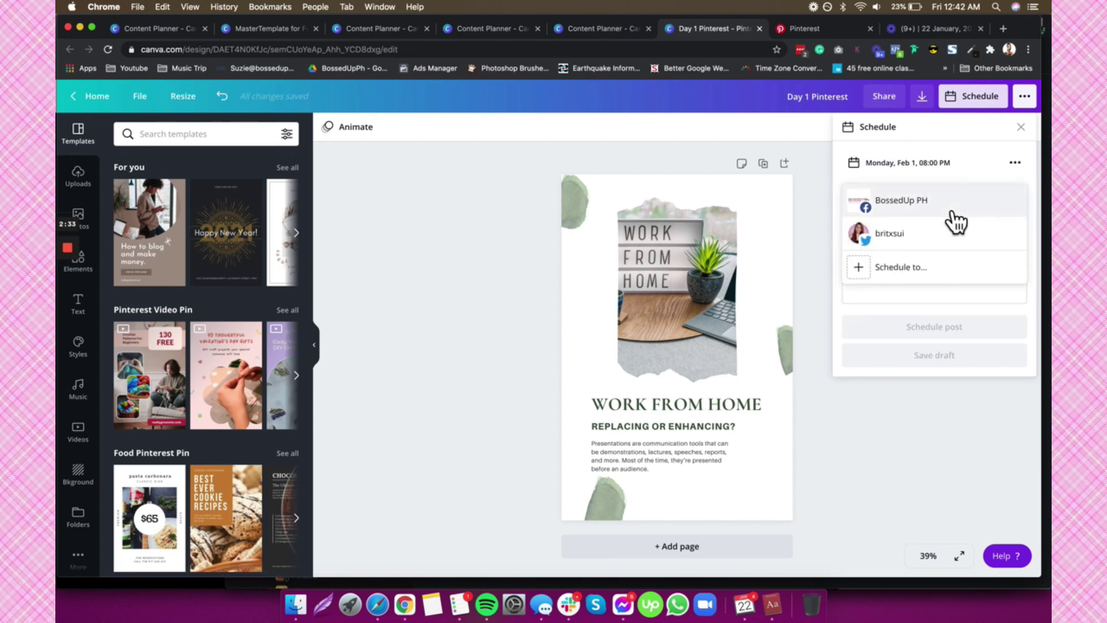
{"action": "left_click", "coordinate": [939, 271]}
{"action": "left_click", "coordinate": [892, 164]}
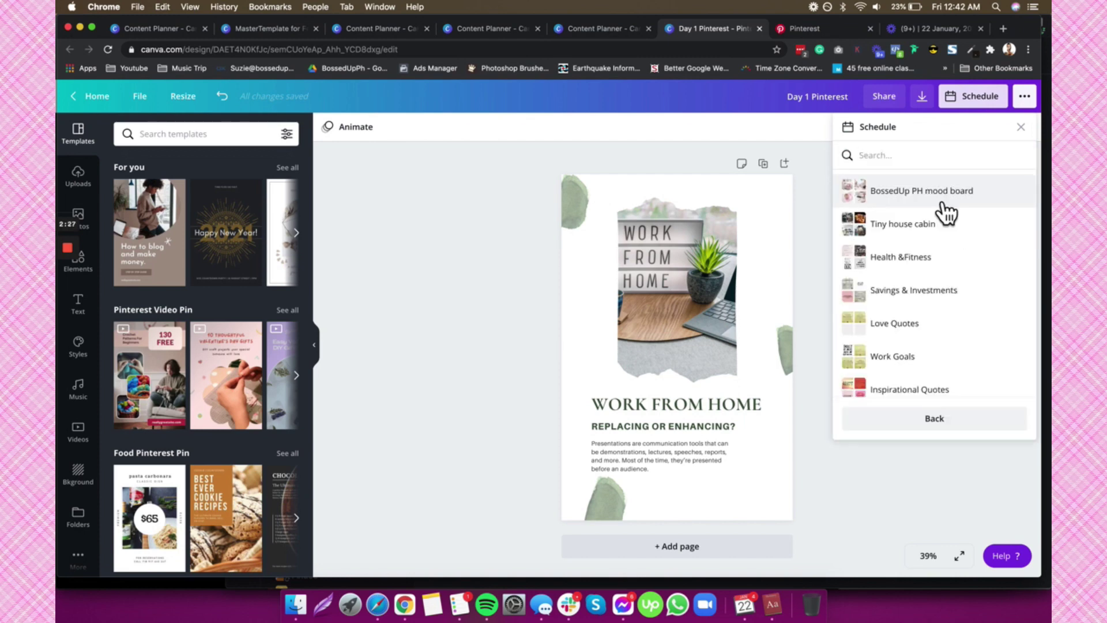
{"action": "left_click", "coordinate": [943, 203]}
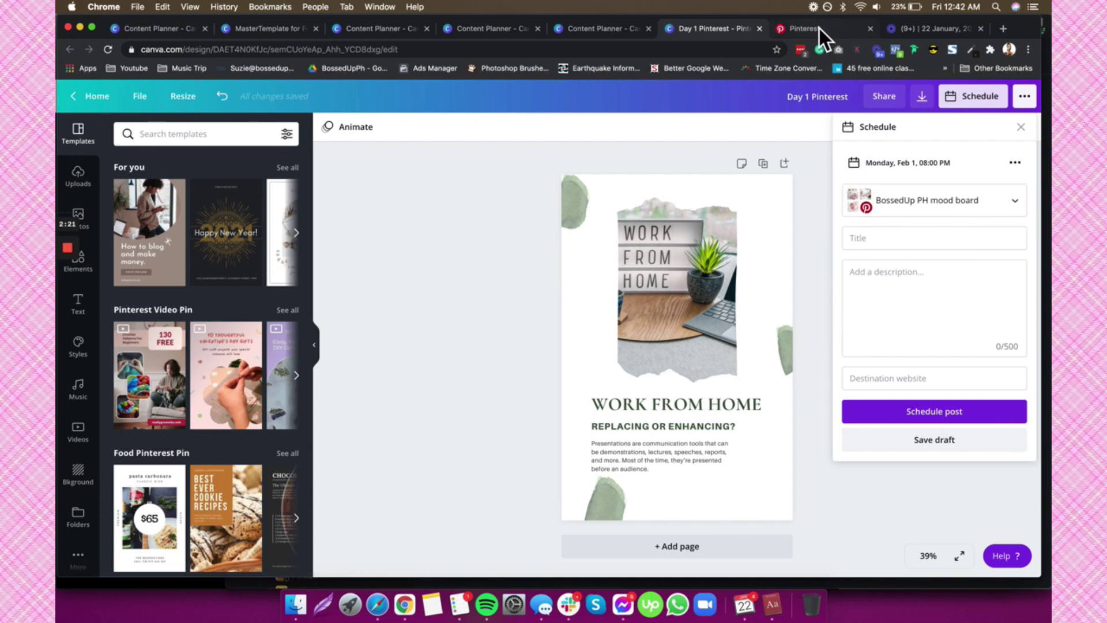
{"action": "left_click", "coordinate": [949, 233]}
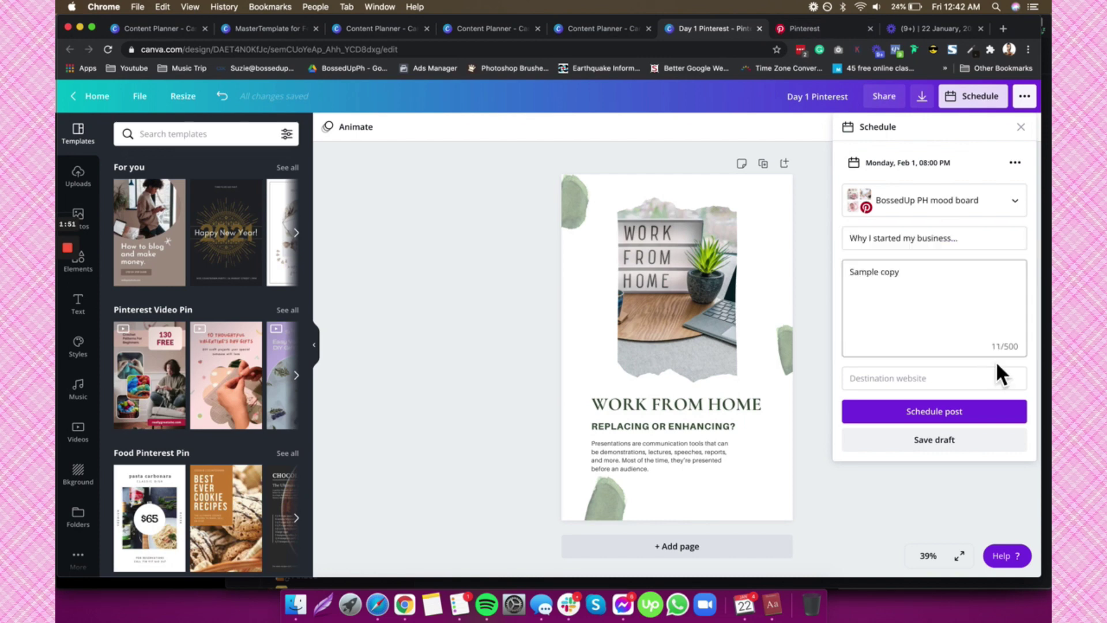
{"action": "left_click", "coordinate": [975, 381]}
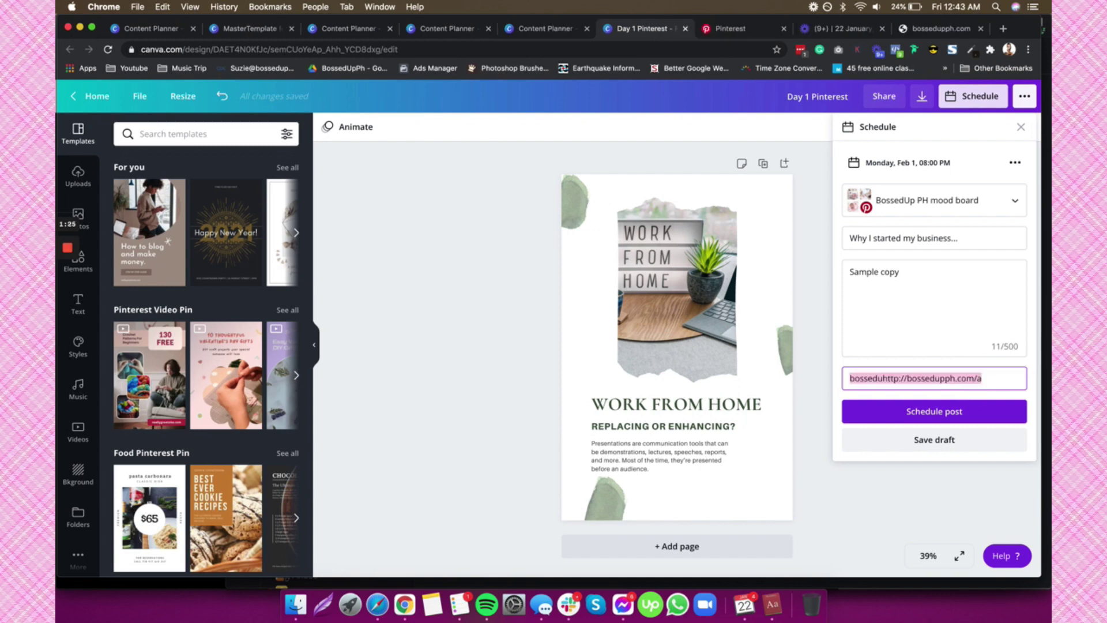
{"action": "key", "text": "super+v"}
Step: Save the pin as a draft and return to the February 2021 calendar in the Content Planner
{"action": "left_click", "coordinate": [995, 448]}
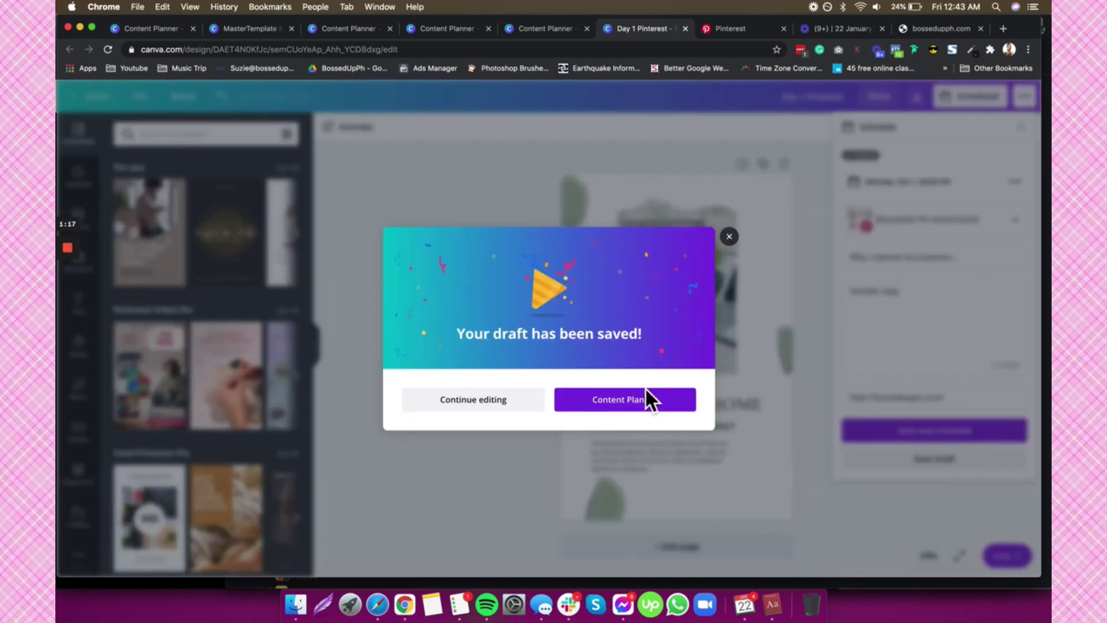
{"action": "left_click", "coordinate": [643, 410]}
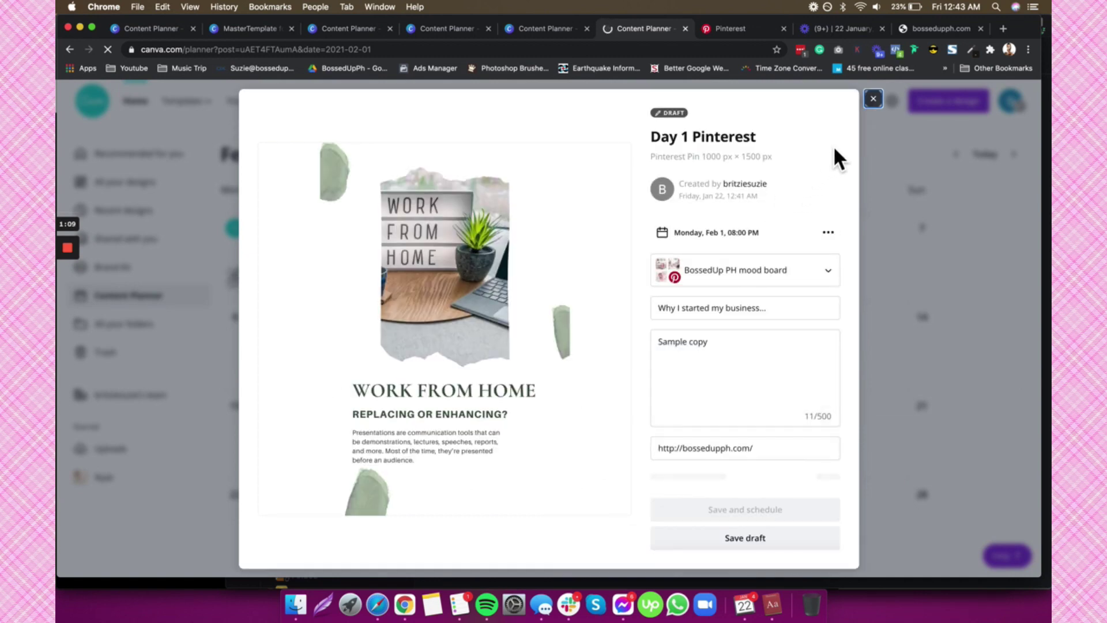
{"action": "left_click", "coordinate": [873, 112]}
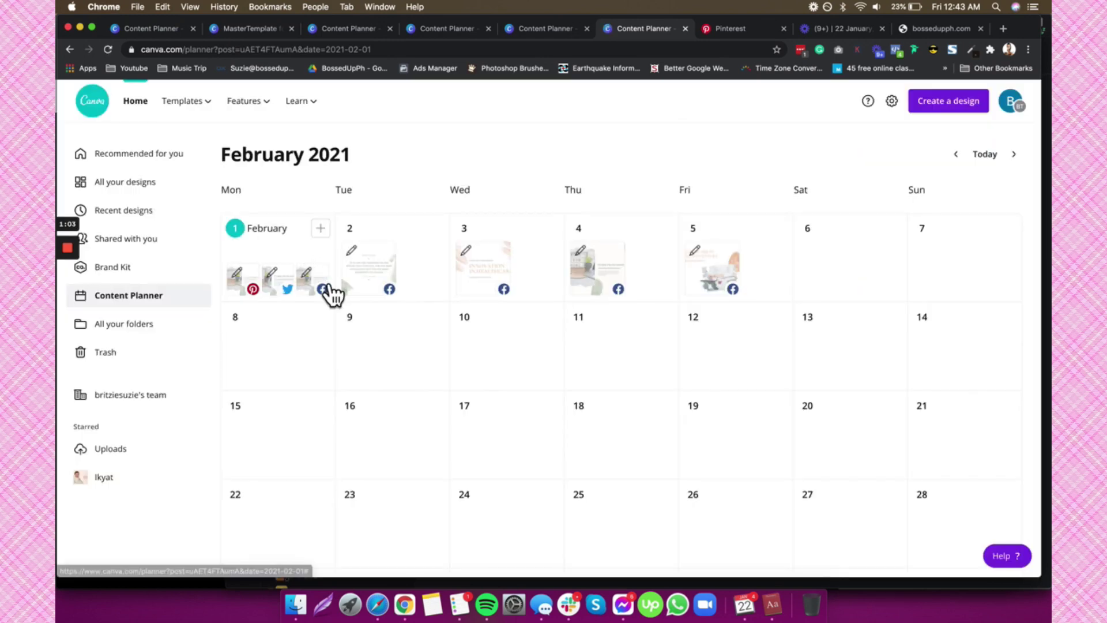
Step: Make a resized copy of the Day 1 Facebook post on February 1 in the LinkedIn Post format
{"action": "left_click", "coordinate": [328, 233]}
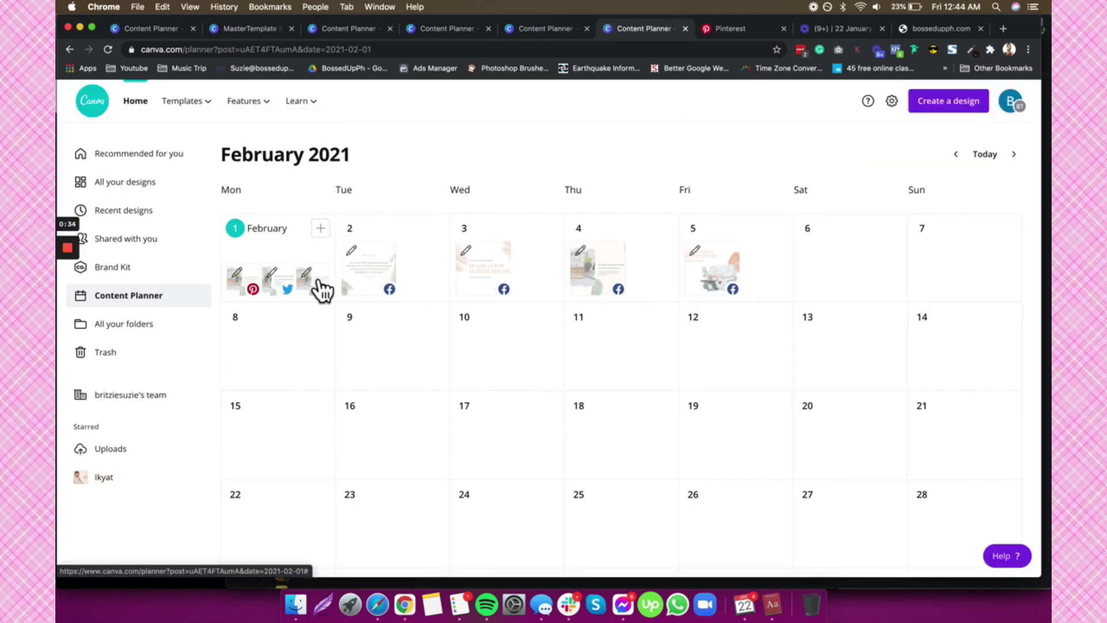
{"action": "left_click", "coordinate": [311, 275]}
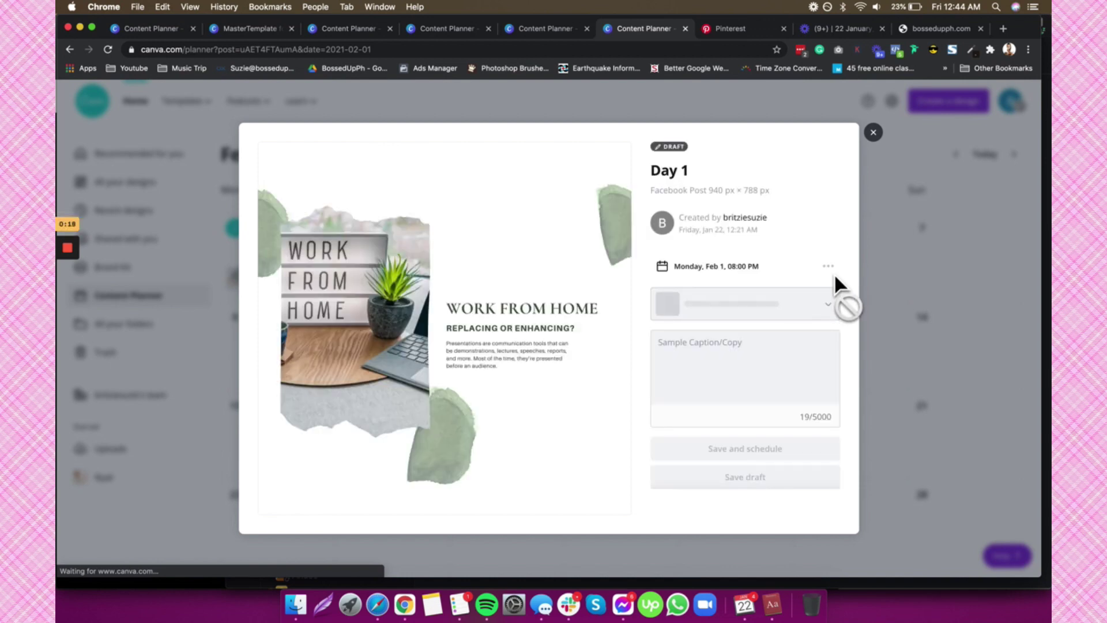
{"action": "left_click", "coordinate": [837, 273]}
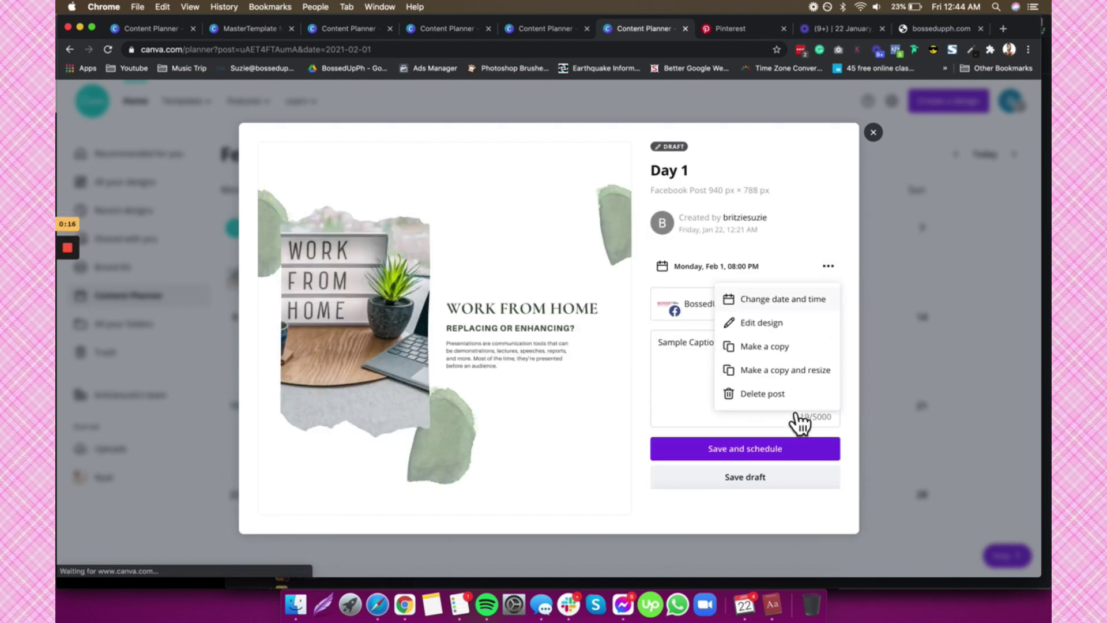
{"action": "left_click", "coordinate": [800, 374]}
{"action": "type", "text": "link"}
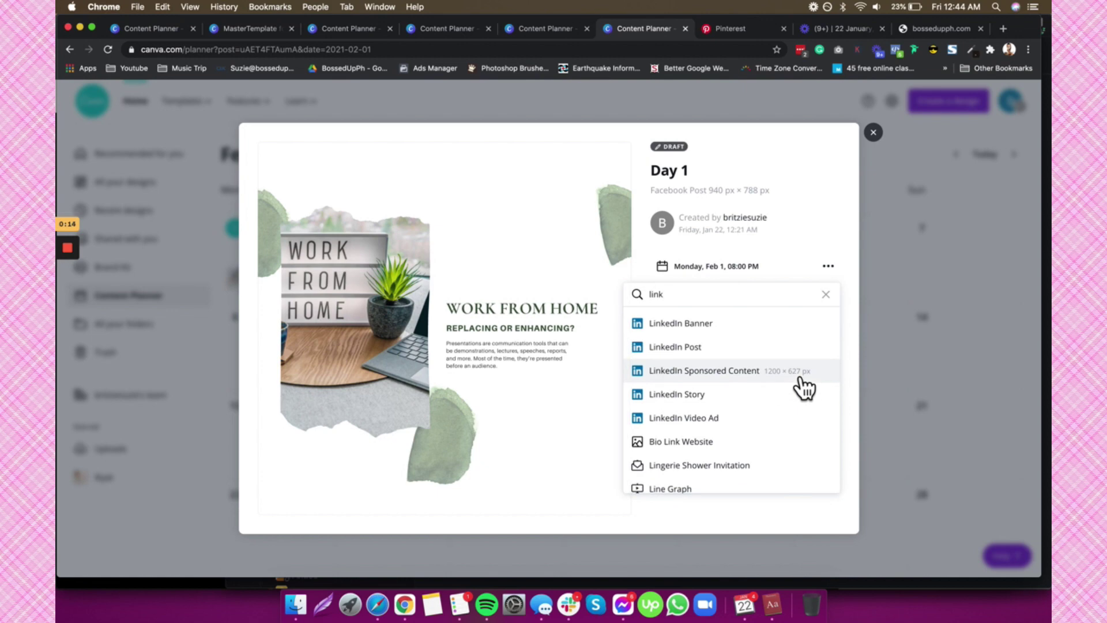
{"action": "left_click", "coordinate": [754, 346]}
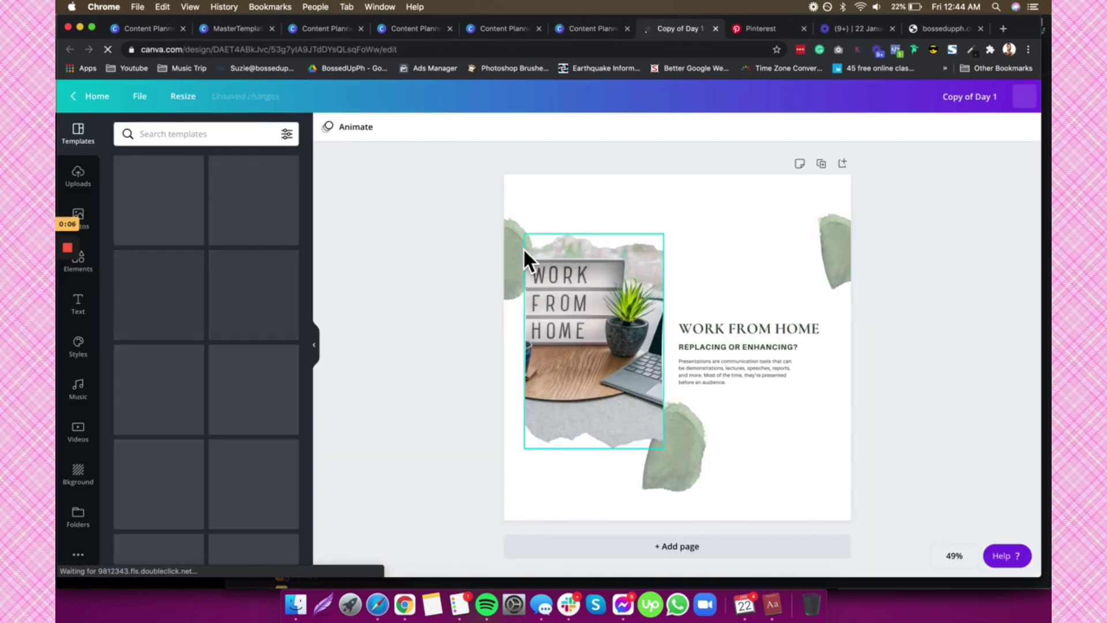
Step: Enlarge the photo, move the leaves beside it to the page's top and bottom edges, and shift the text block clear of the photo
{"action": "left_click", "coordinate": [521, 254]}
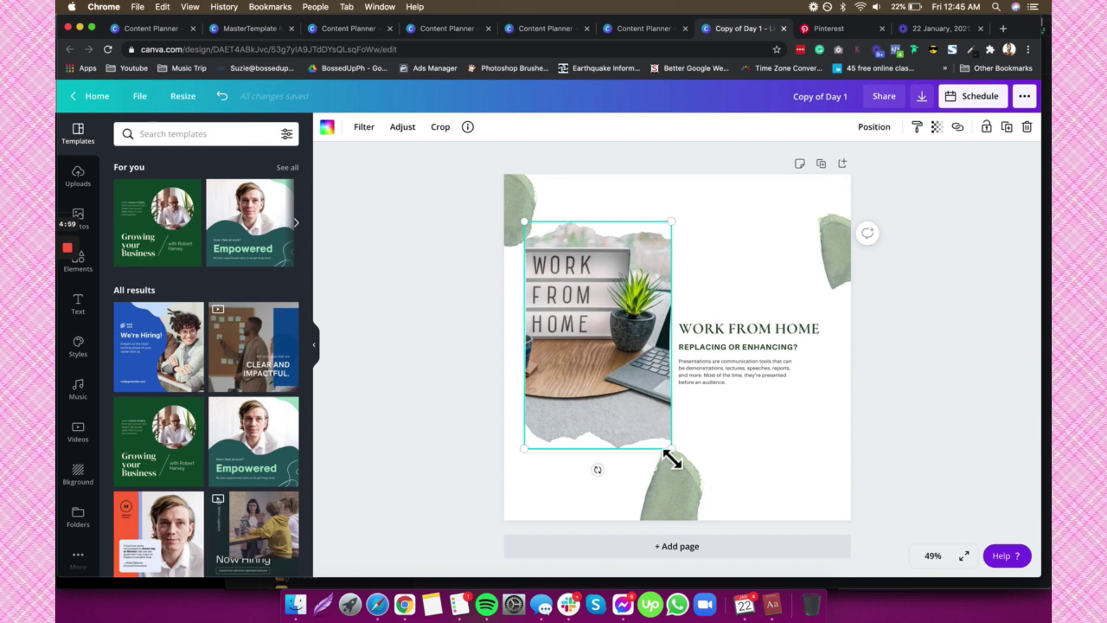
{"action": "left_click_drag", "start_coordinate": [672, 448], "coordinate": [695, 490]}
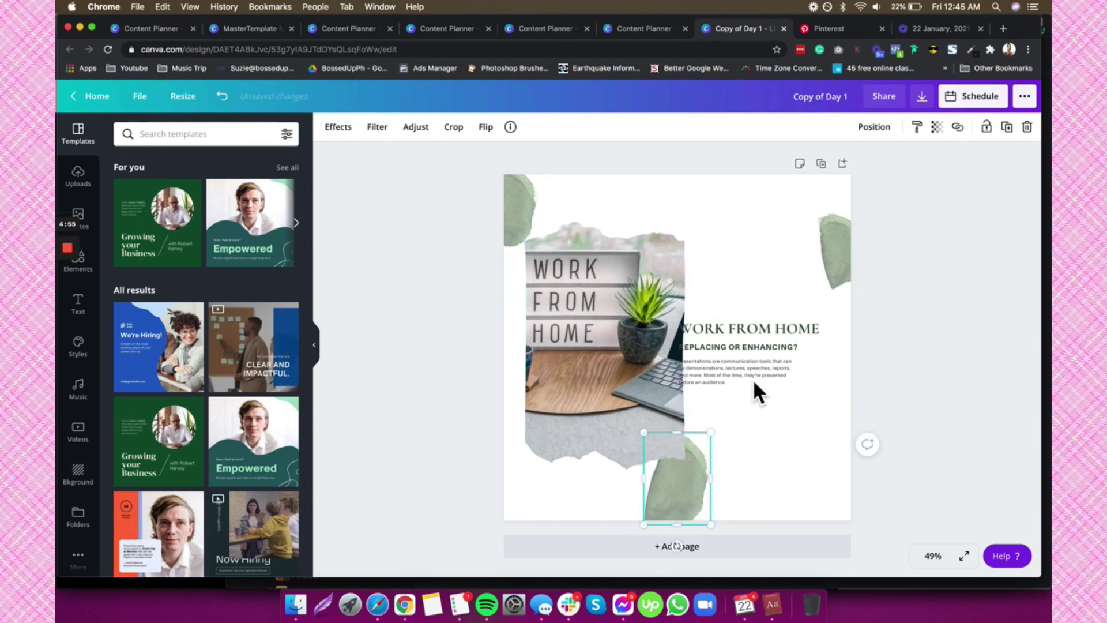
{"action": "mouse_move", "coordinate": [777, 374]}
{"action": "left_mouse_down"}
{"action": "mouse_move", "coordinate": [801, 370]}
{"action": "mouse_move", "coordinate": [787, 366]}
{"action": "left_mouse_up"}
Step: Open the LinkedIn design's scheduling settings and choose the LinkedIn Page "Bossed Up PH" as its destination
{"action": "left_click", "coordinate": [972, 96]}
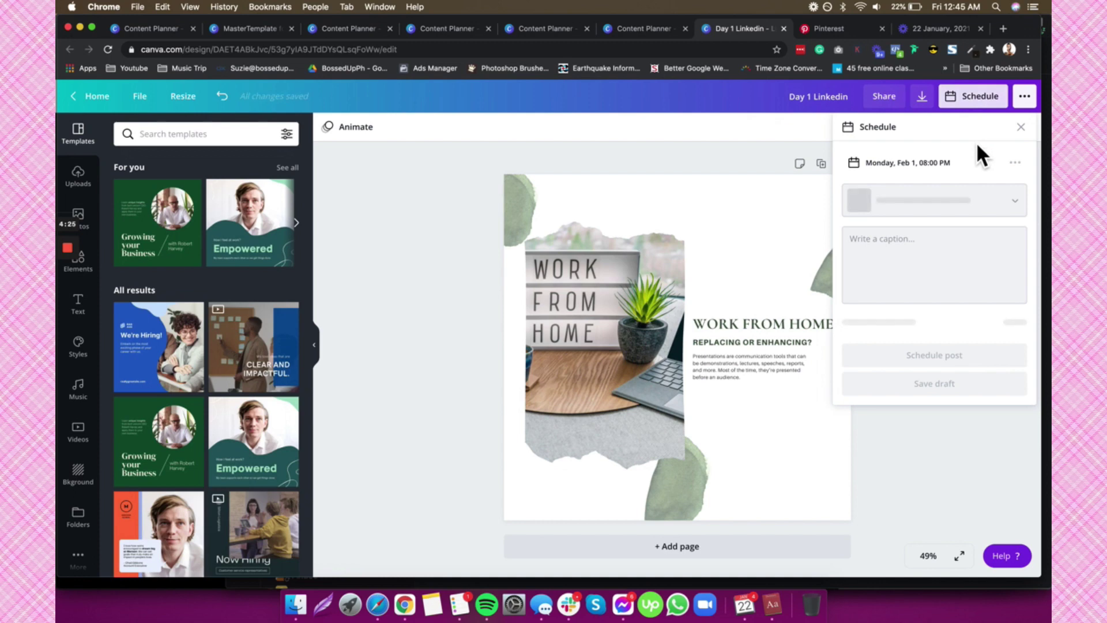
{"action": "left_click", "coordinate": [973, 205]}
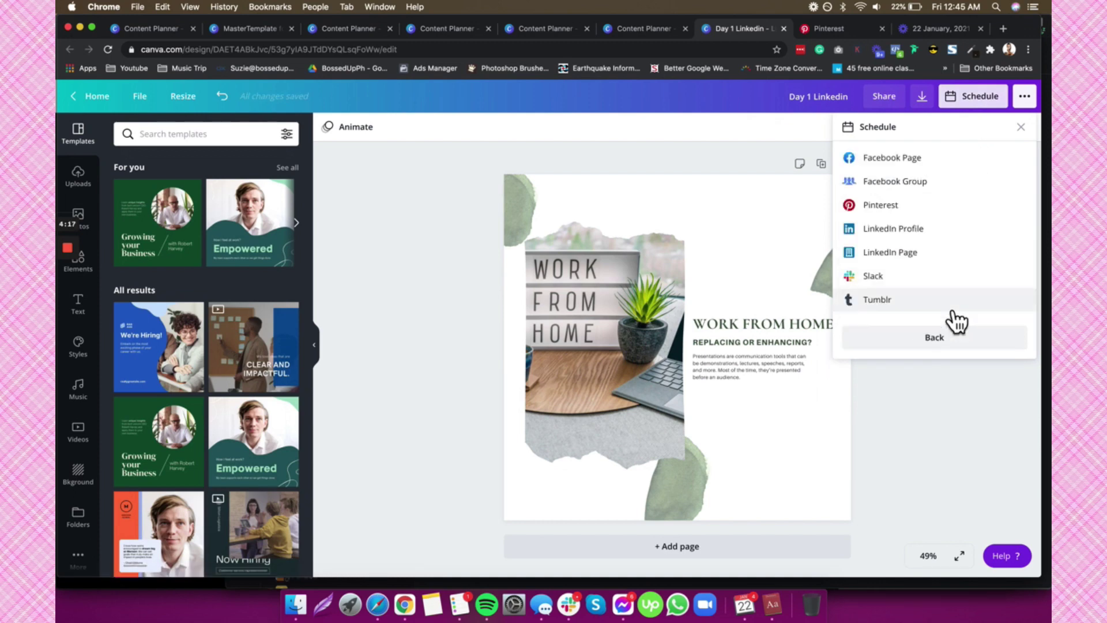
{"action": "left_click", "coordinate": [951, 252]}
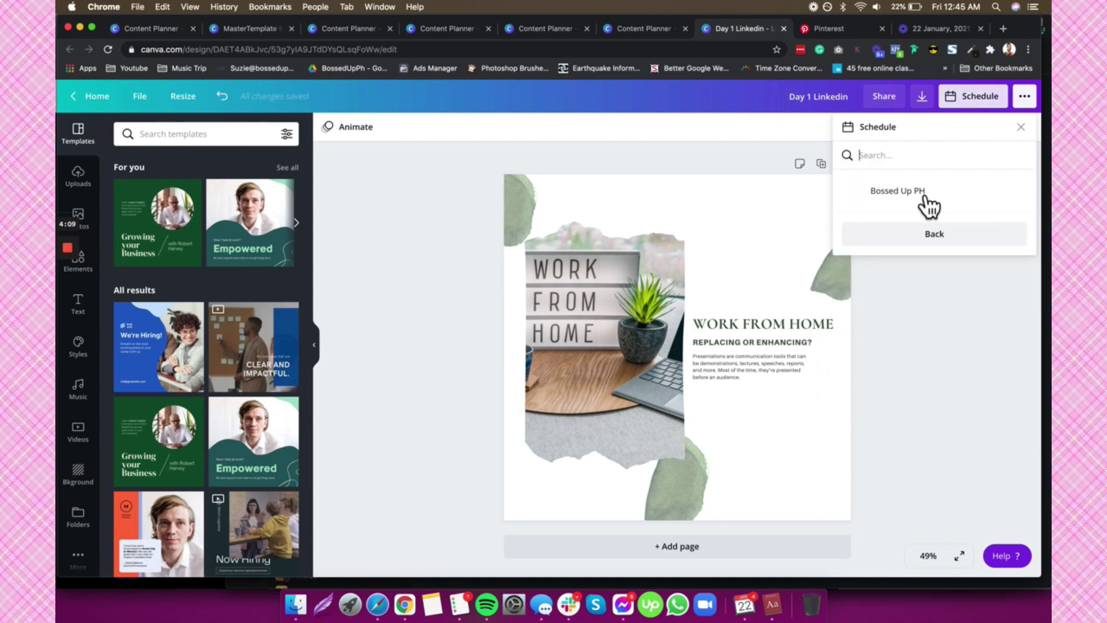
{"action": "left_click", "coordinate": [926, 207]}
Step: Add the caption "Sample copy here" to the LinkedIn post and save it as a draft
{"action": "left_click", "coordinate": [939, 247]}
{"action": "type", "text": "Sample copy here"}
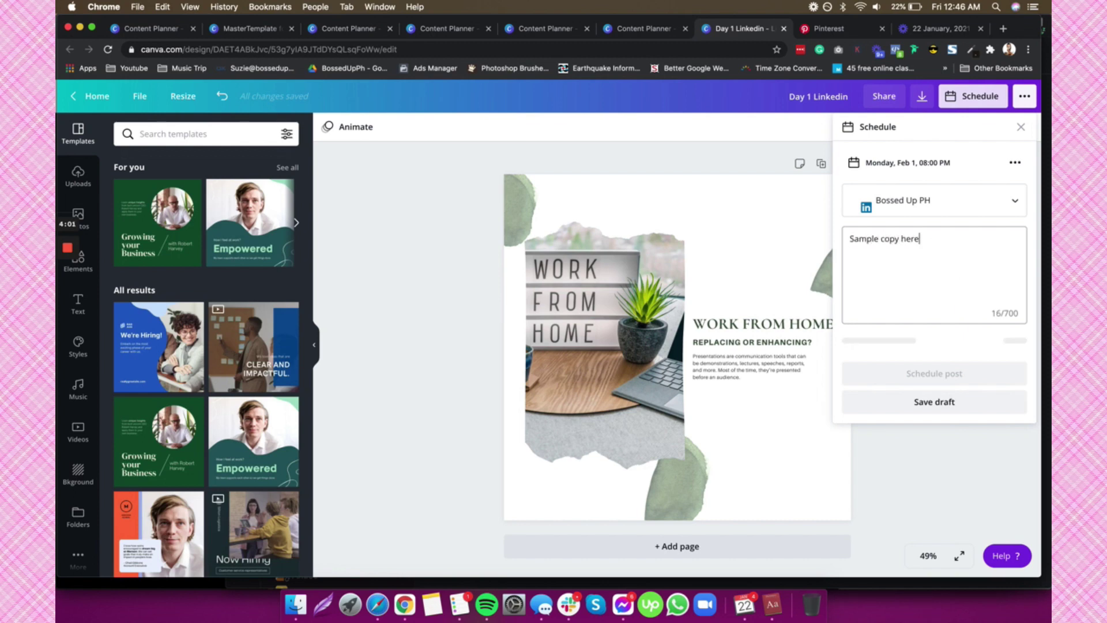
{"action": "left_click", "coordinate": [956, 382]}
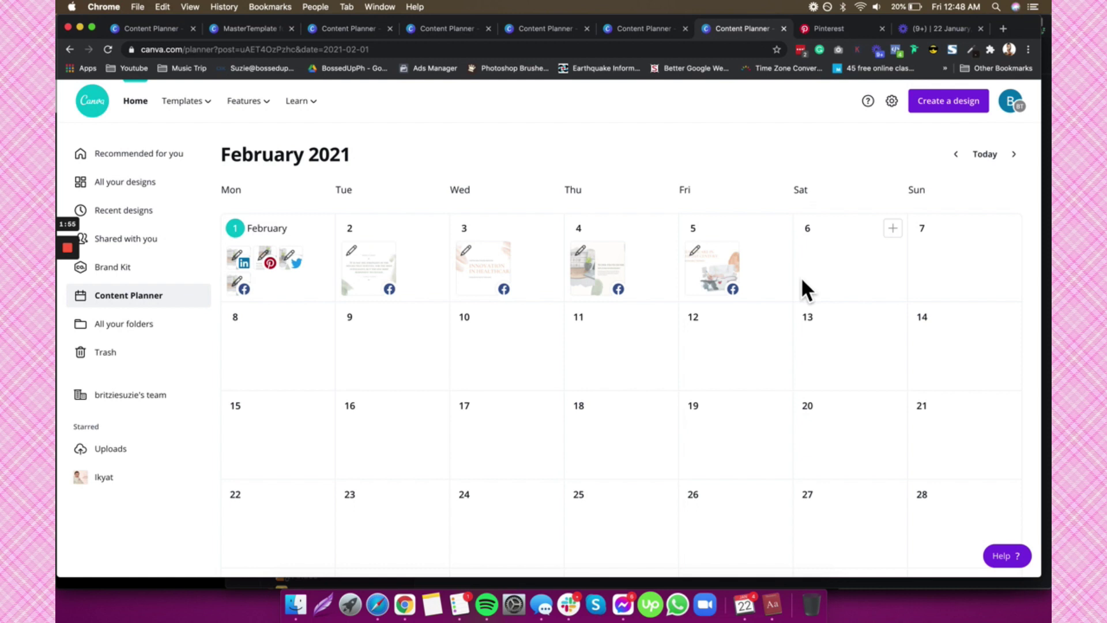
Step: Look over the February calendar in the planner and switch to the Pinterest pin with 30 days of content ideas
{"action": "scroll", "coordinate": [804, 337], "scroll_direction": "down", "scroll_amount": 1}
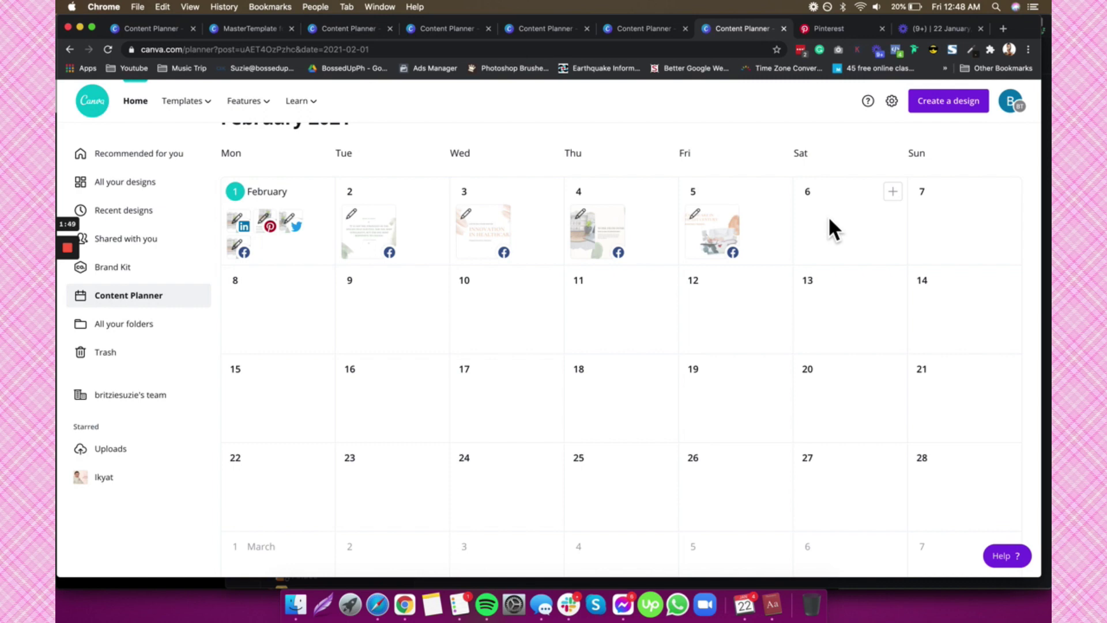
{"action": "left_click", "coordinate": [830, 31]}
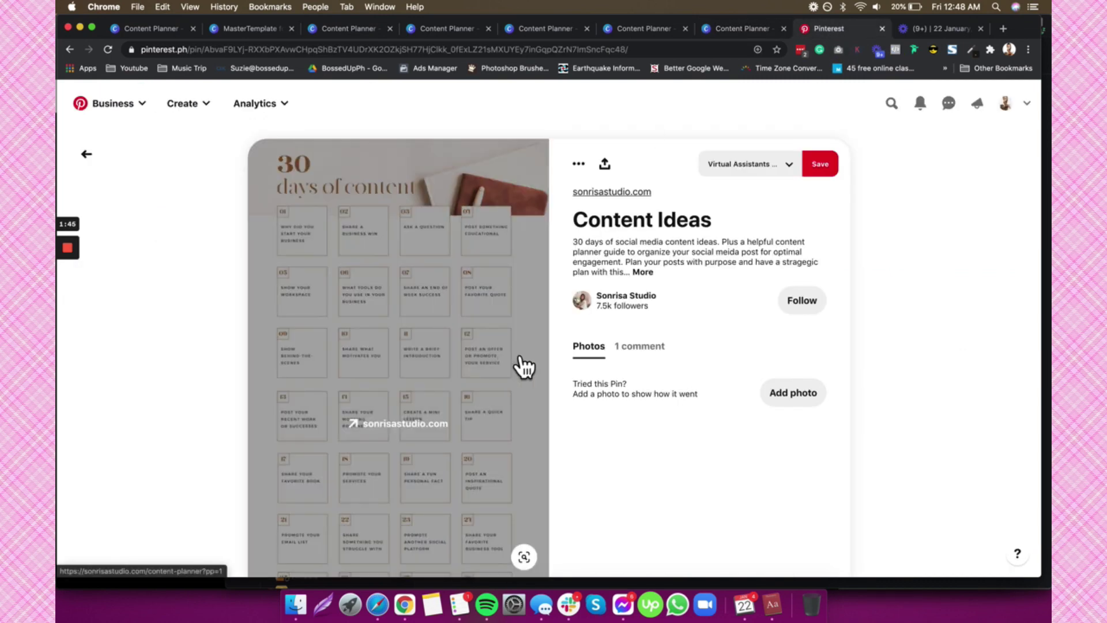